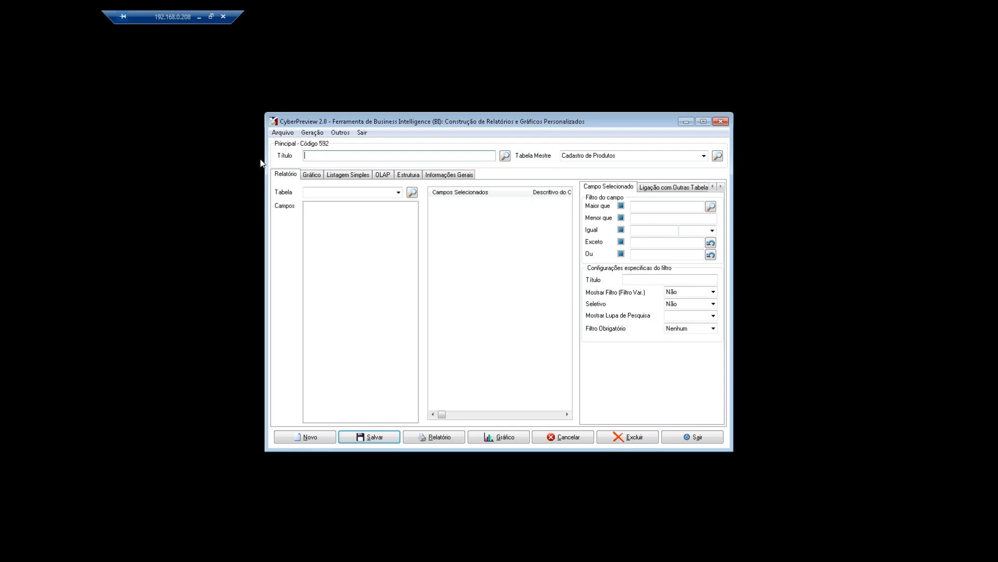
Examine the report's general information options for Versão and Classificação, and its Estrutura page
click(444, 177)
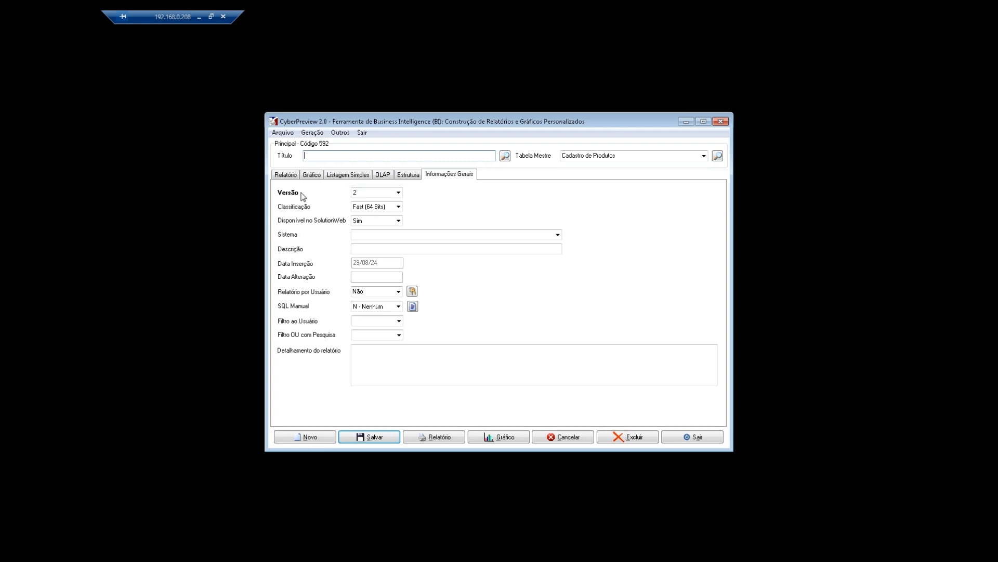
click(398, 193)
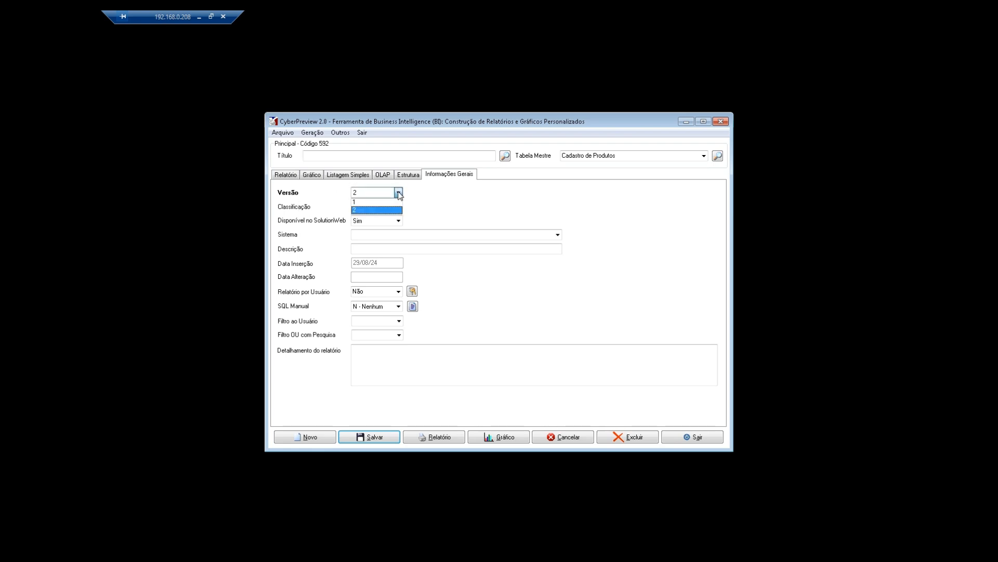
click(398, 193)
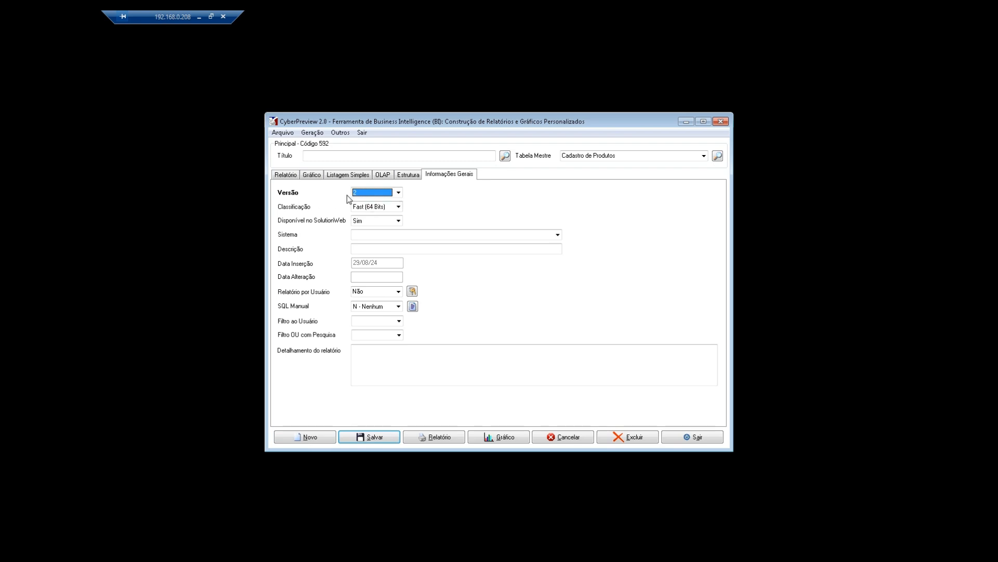
click(398, 207)
click(397, 207)
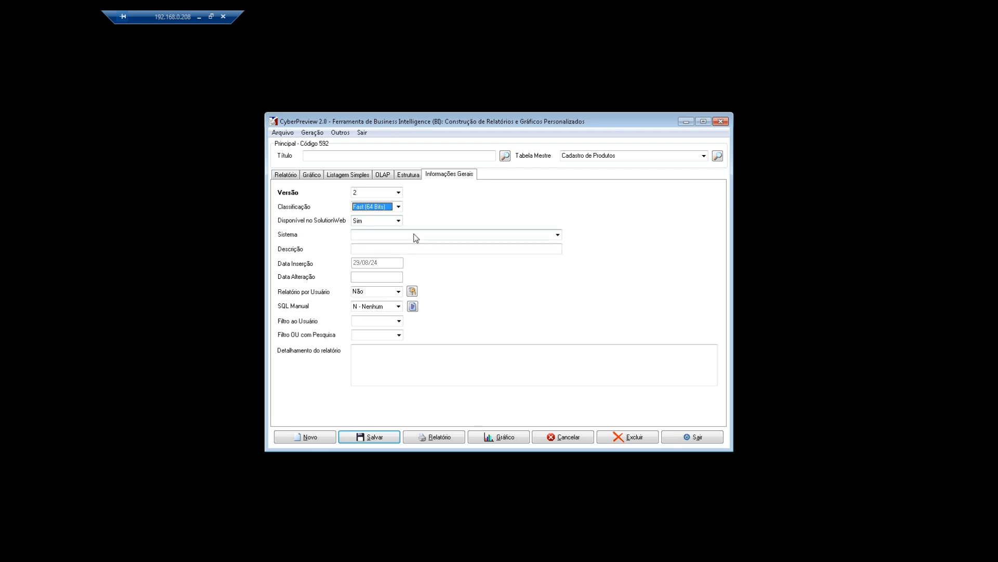
click(385, 439)
click(358, 195)
click(358, 195)
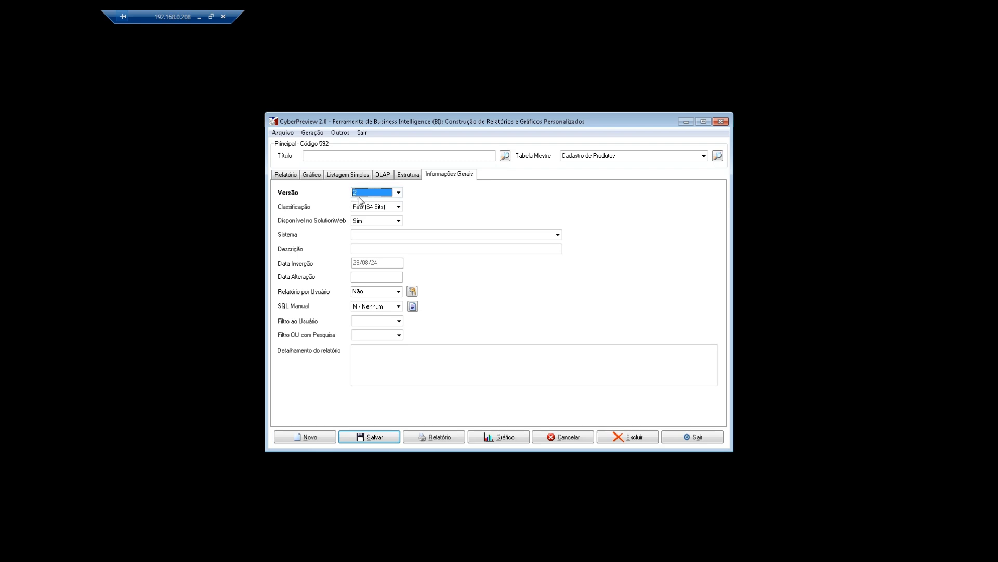
click(359, 196)
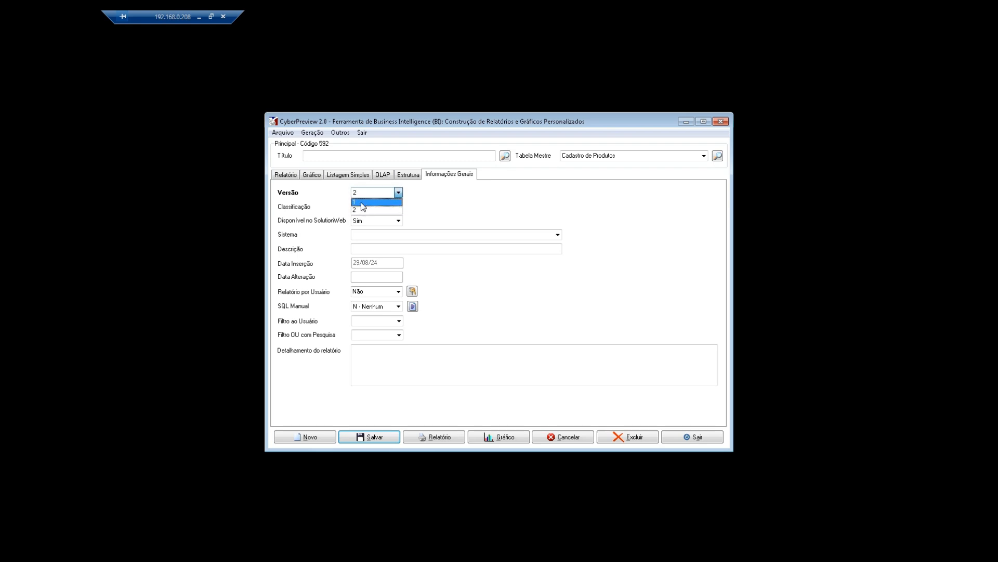
click(456, 214)
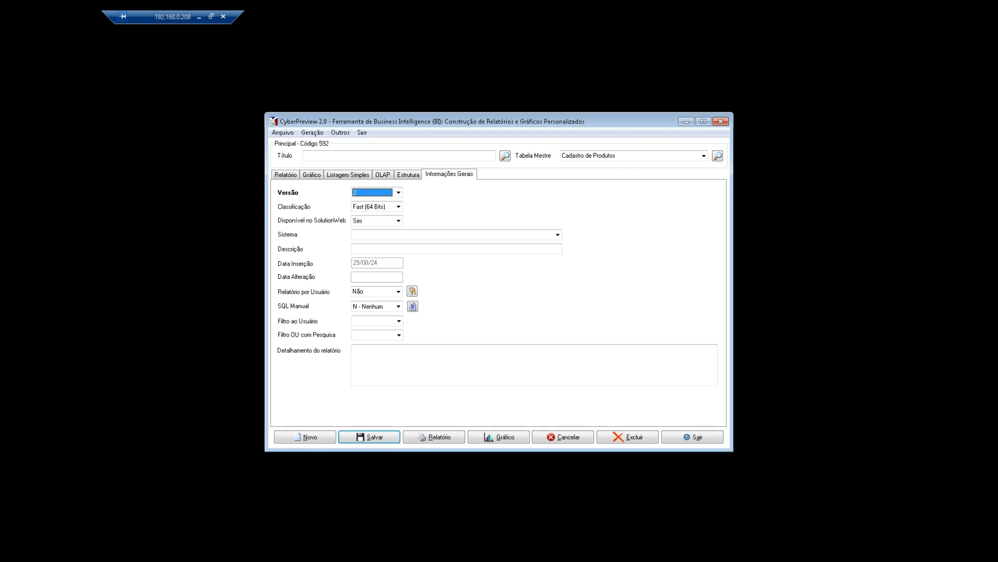
click(407, 175)
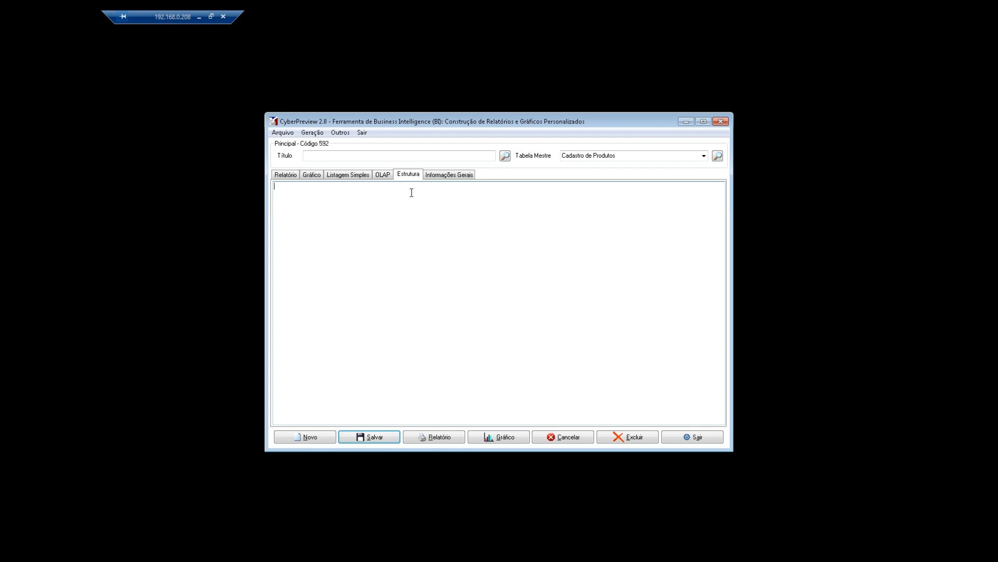
Return to the report field setup and set the report title to "Relatório de OS"
click(291, 178)
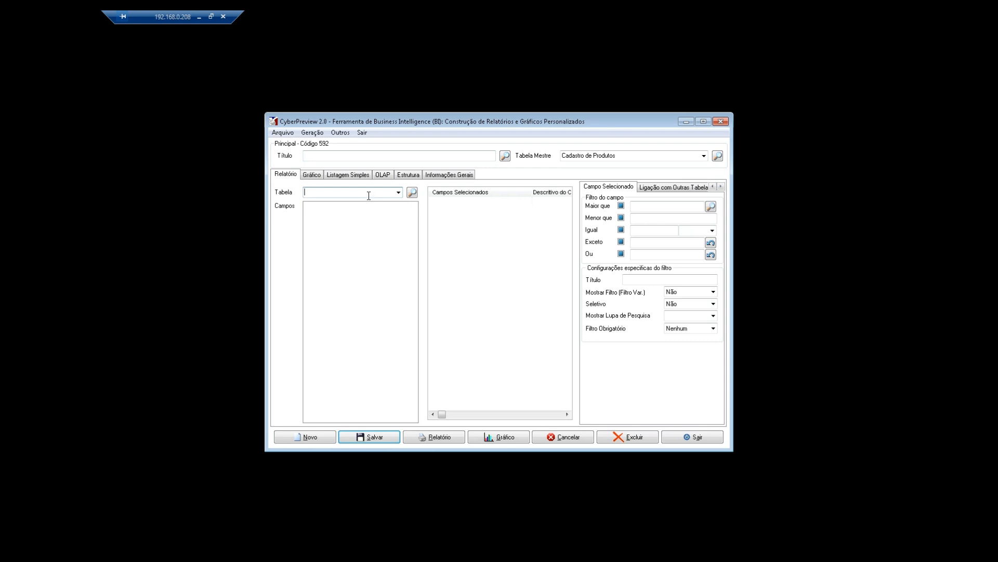
click(376, 156)
text(R)
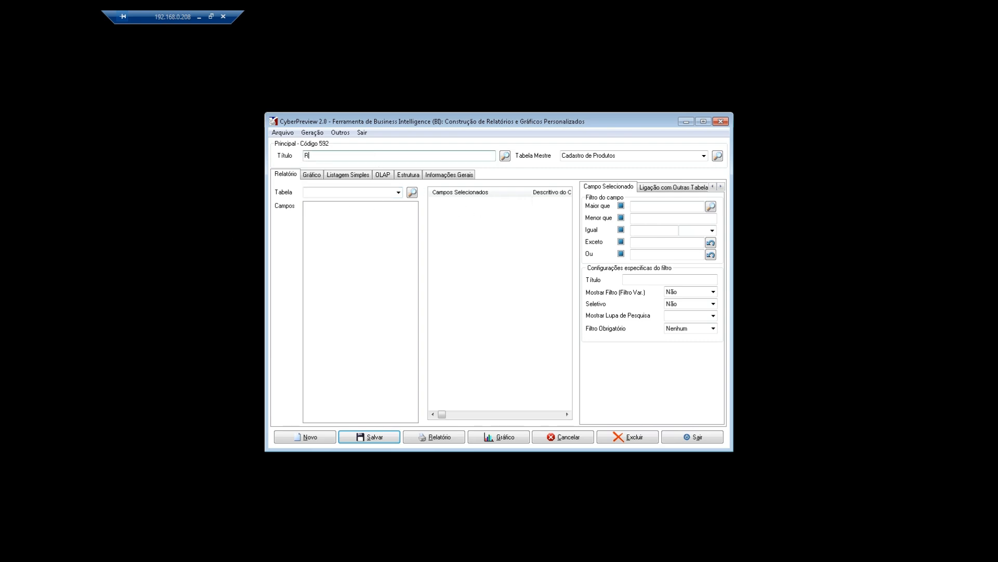
text(elat')
text(ório de )
text(OS)
Search for "ordem de ser", set Ordem de Serviço as the master table, and add its Nº da OS field to the report
click(718, 156)
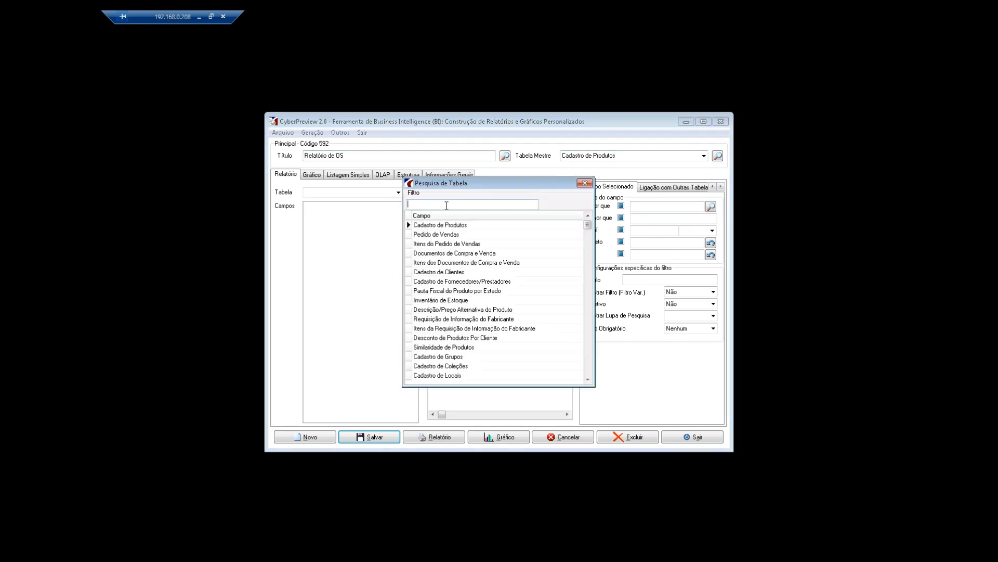
text(ordem de ser)
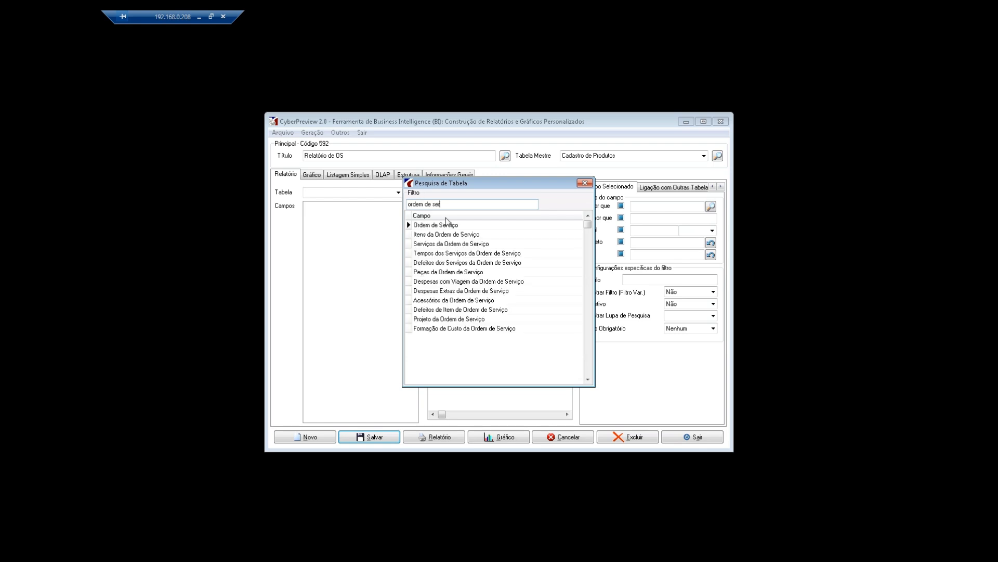
double_click(447, 226)
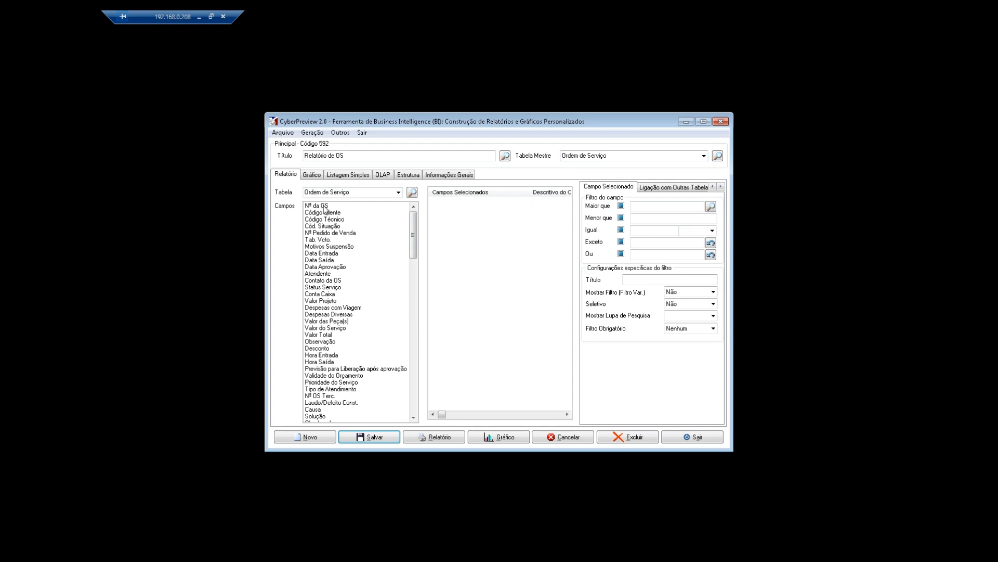
drag(324, 207, 442, 207)
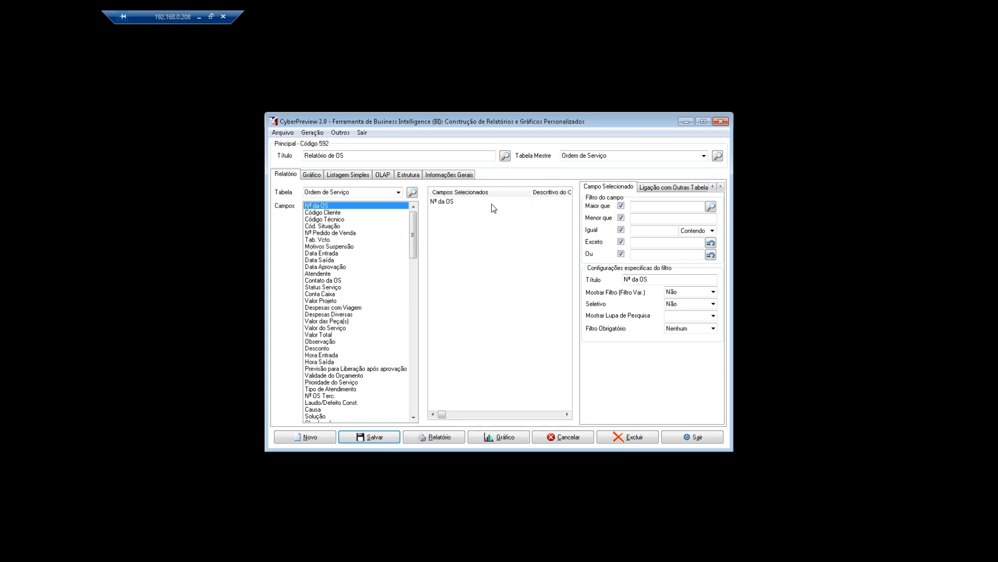
Examine the description, physical name and calculated SQL columns of the selected Nº da OS field
click(526, 204)
key(Right)
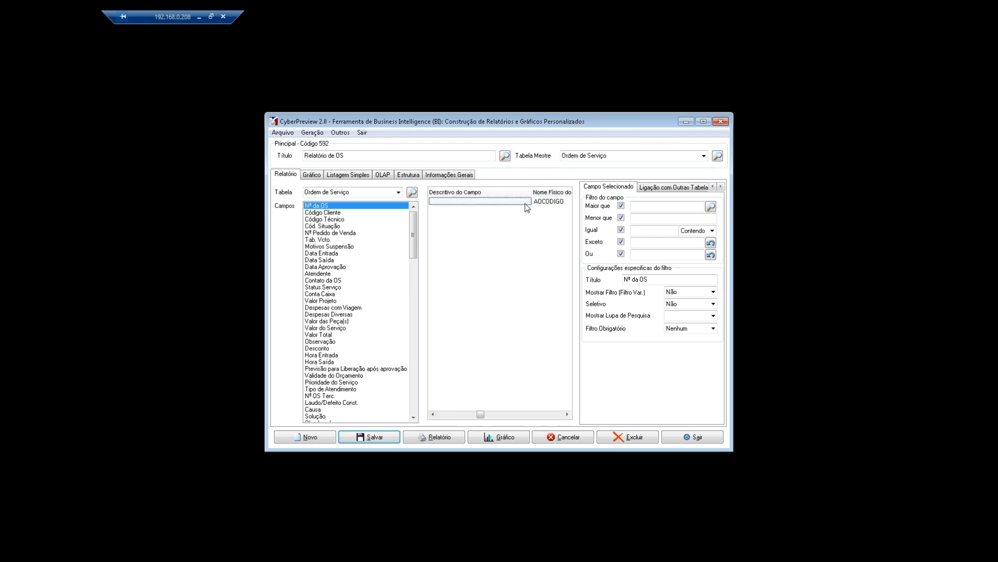
key(Right)
key(Left)
key(Left)
key(Right)
key(Right)
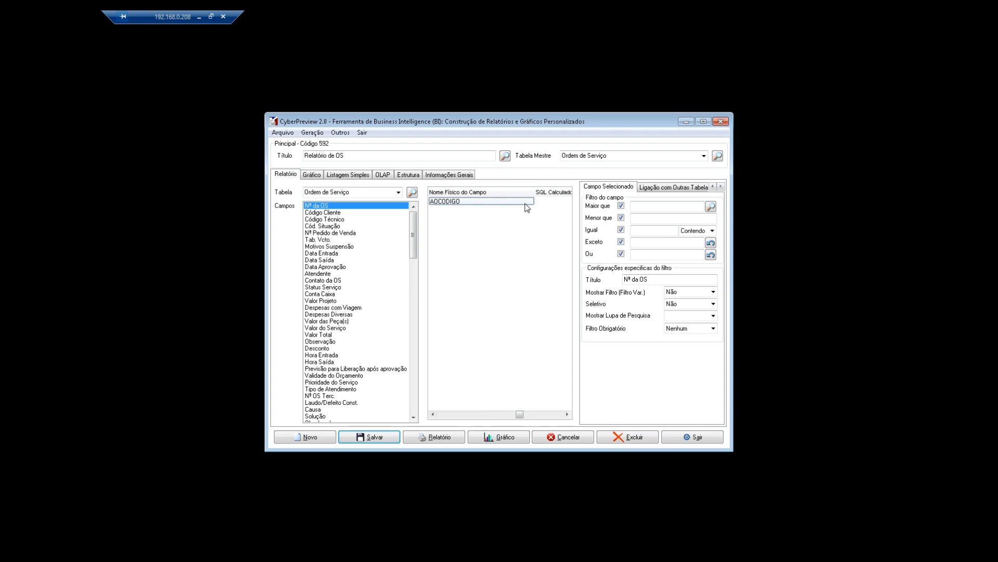
key(Right)
key(Left)
key(Left)
key(Left)
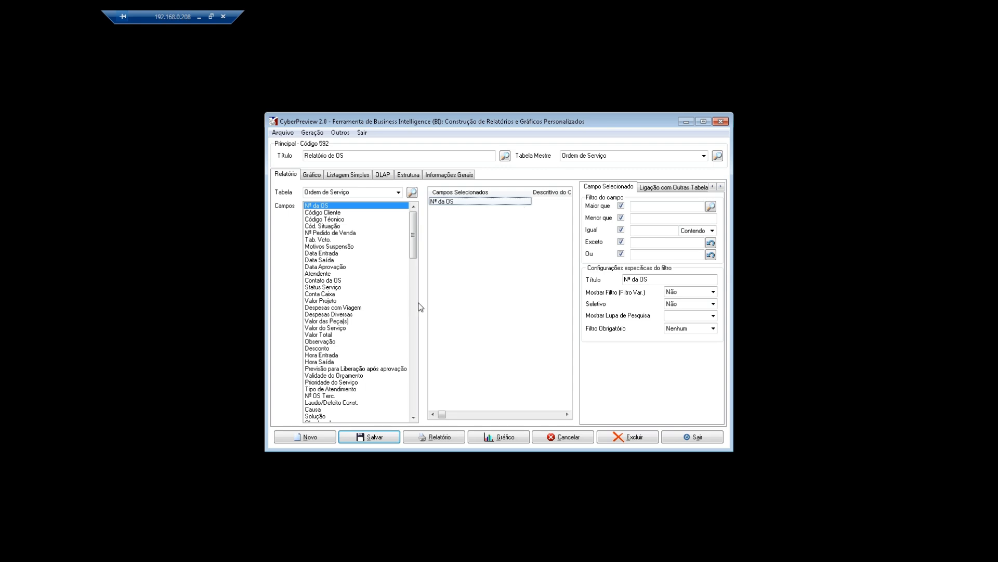
Add the Código Cliente field along with the client's Nome/Razão Social, and check the resulting link to other tables
click(332, 213)
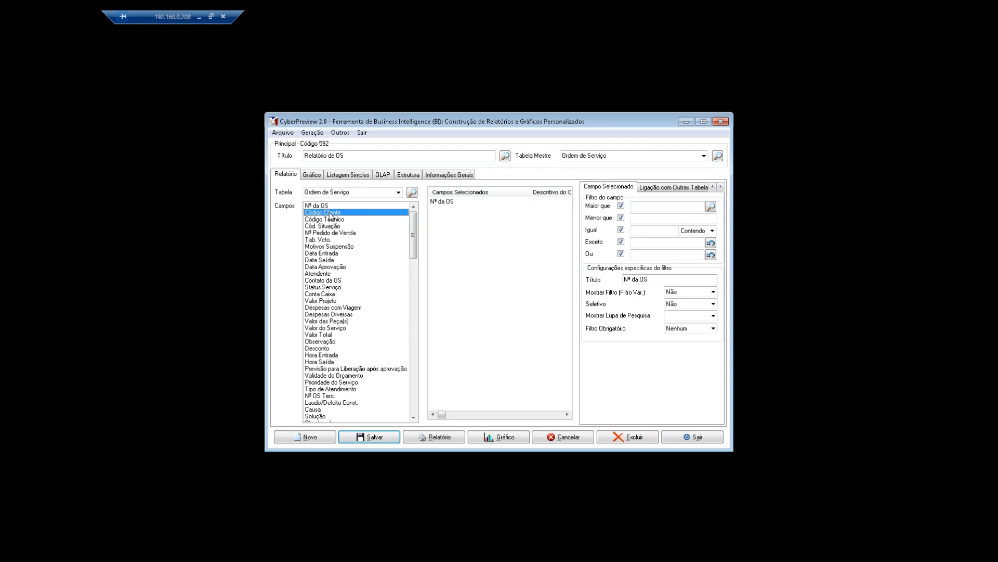
double_click(330, 213)
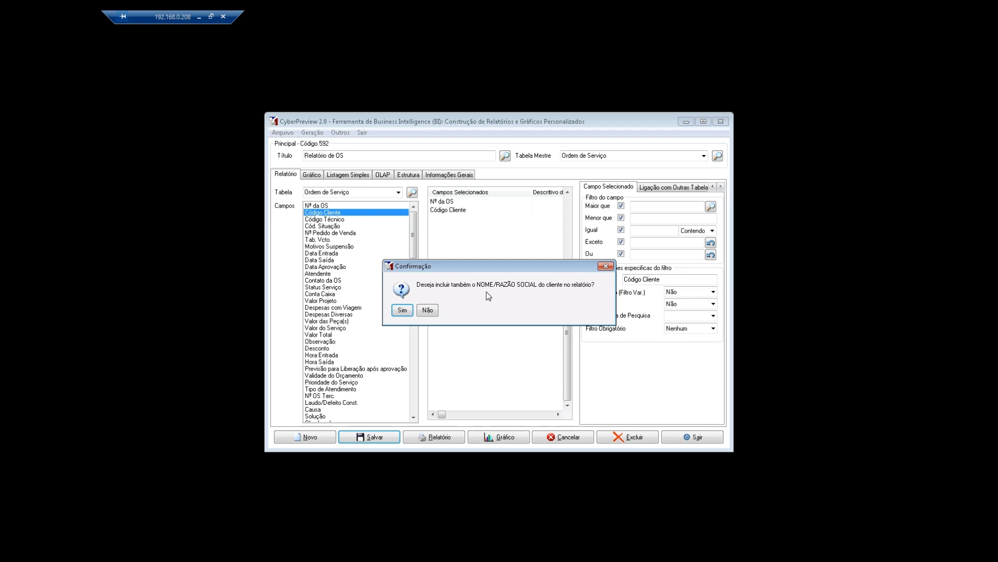
click(403, 310)
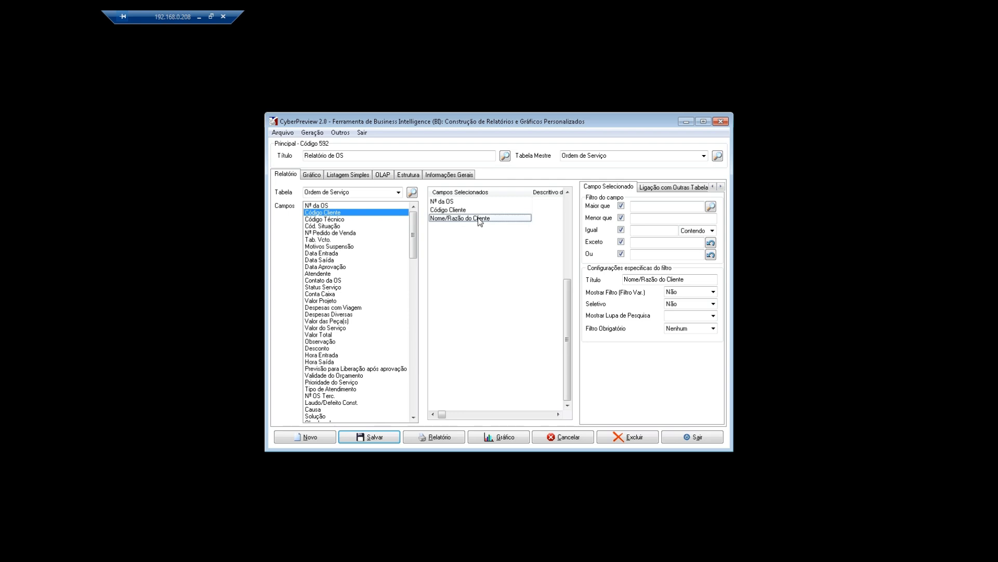
click(478, 218)
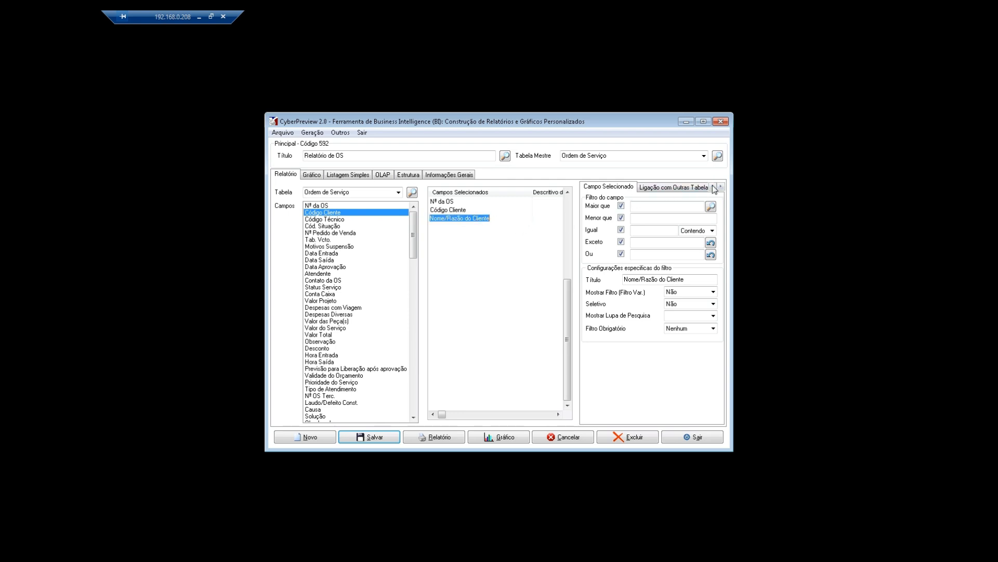
click(655, 188)
click(612, 203)
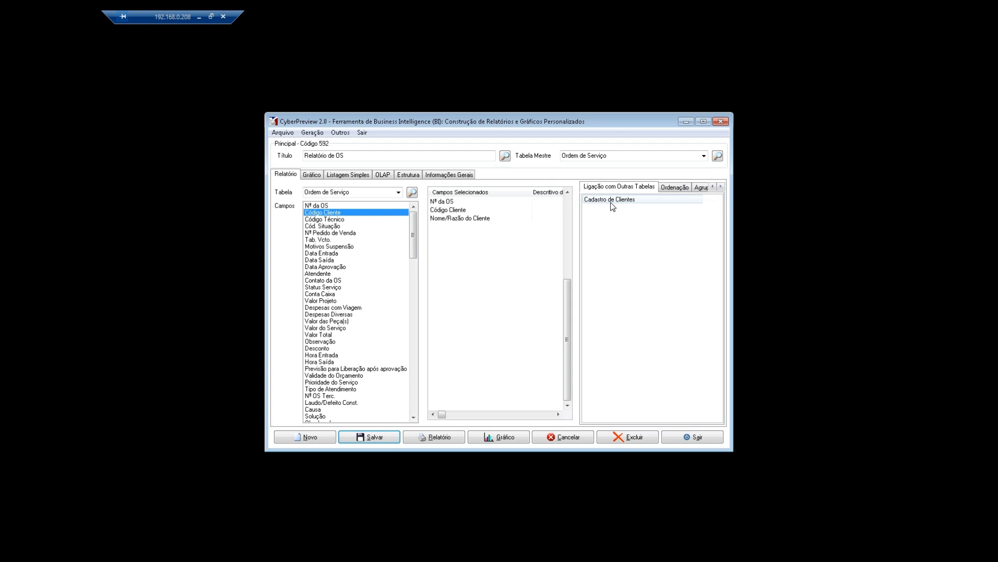
Add the Código Técnico field along with the technician's name, and check the resulting link to other tables
click(343, 219)
drag(340, 223, 468, 291)
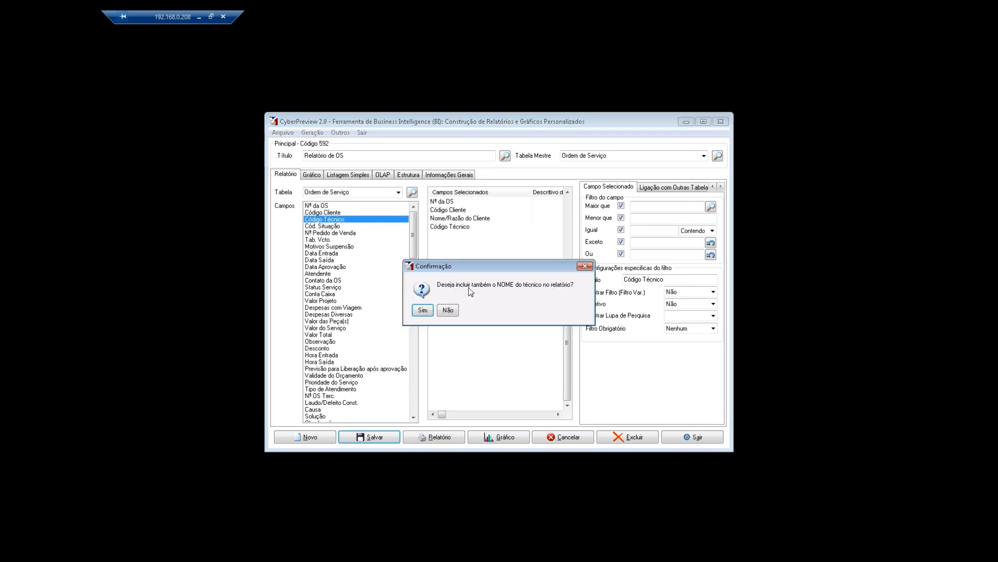
click(421, 310)
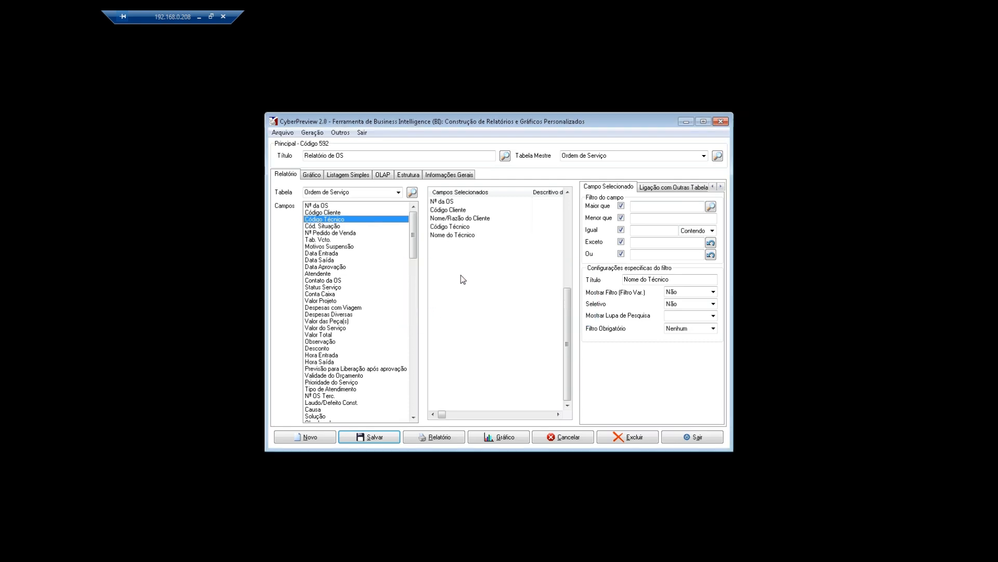
click(672, 188)
click(616, 208)
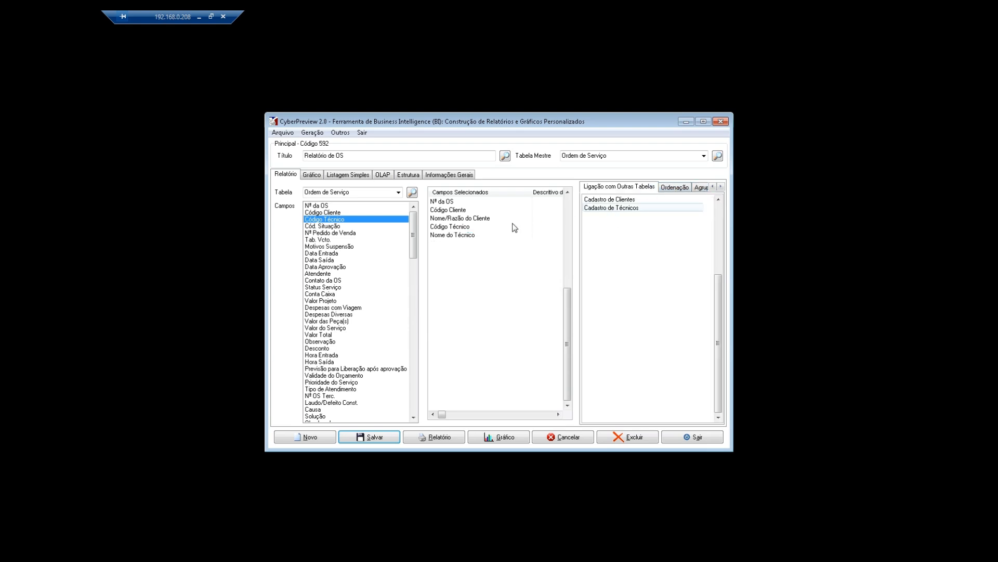
click(472, 225)
click(458, 218)
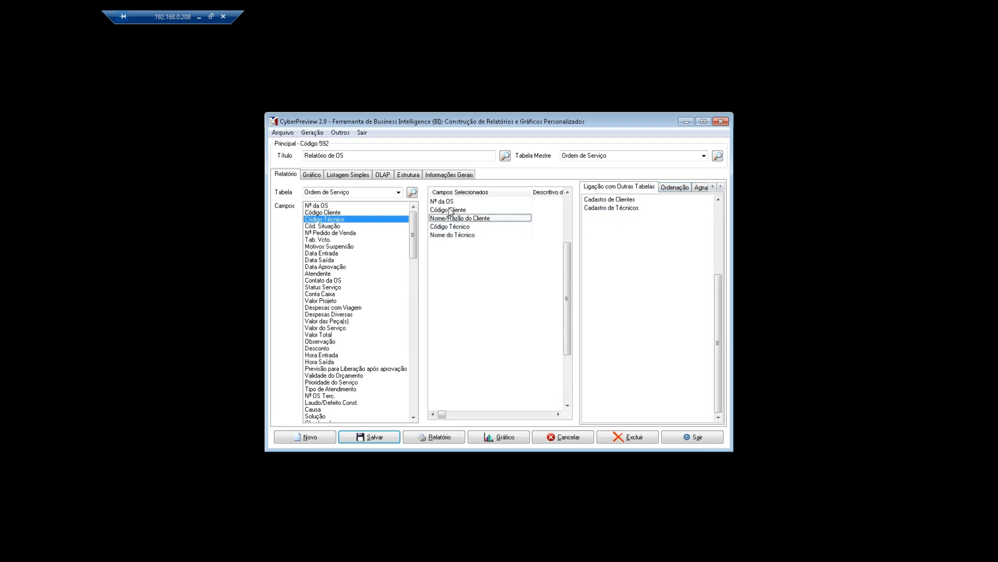
click(398, 192)
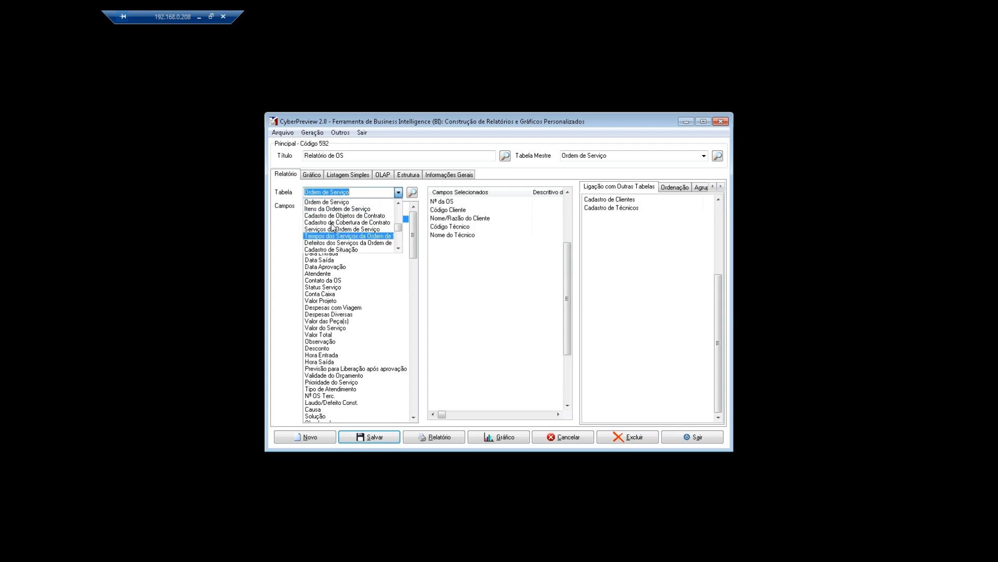
click(441, 256)
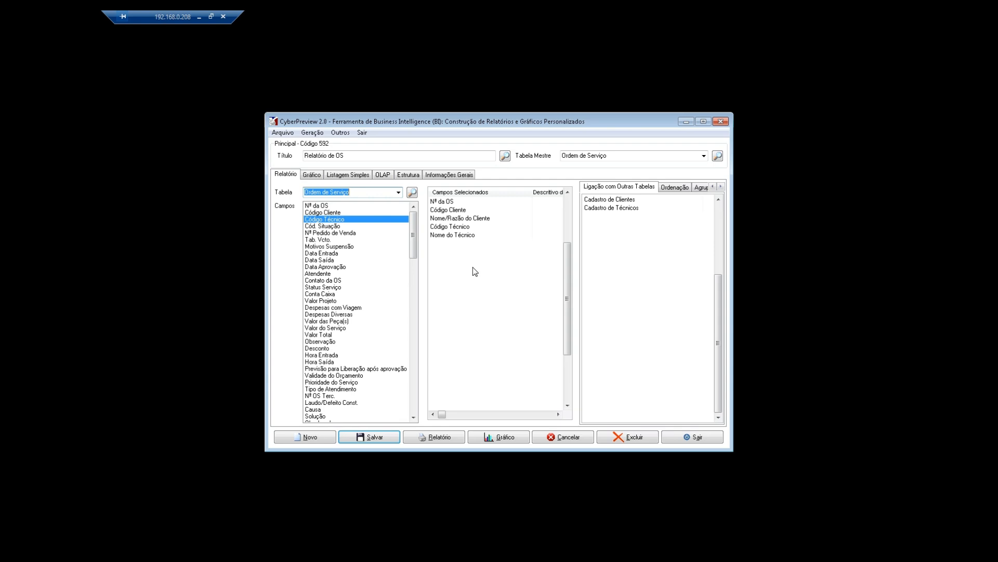
Delete the Código Técnico and Código Cliente fields from the selected report fields
click(460, 227)
key(Delete)
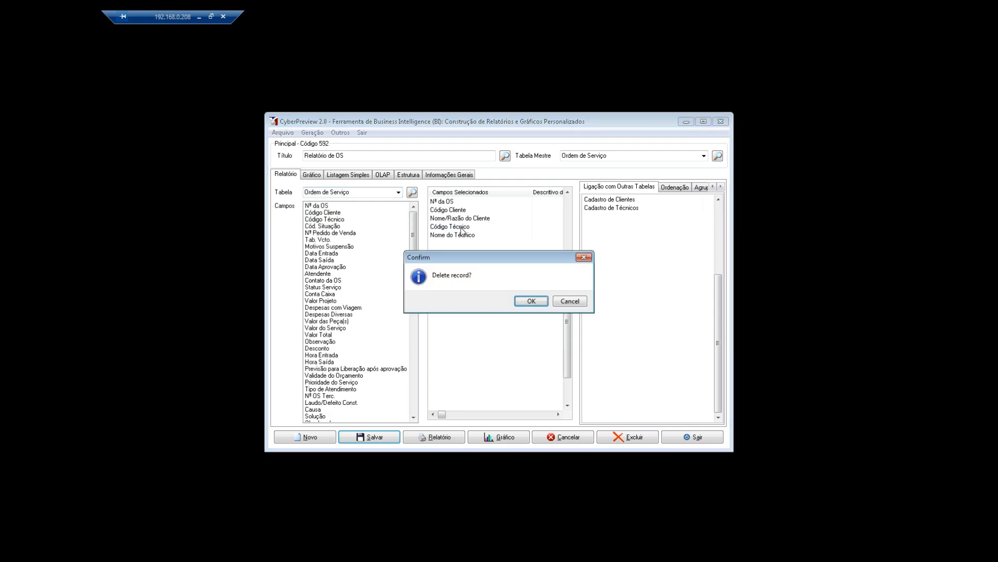
key(Return)
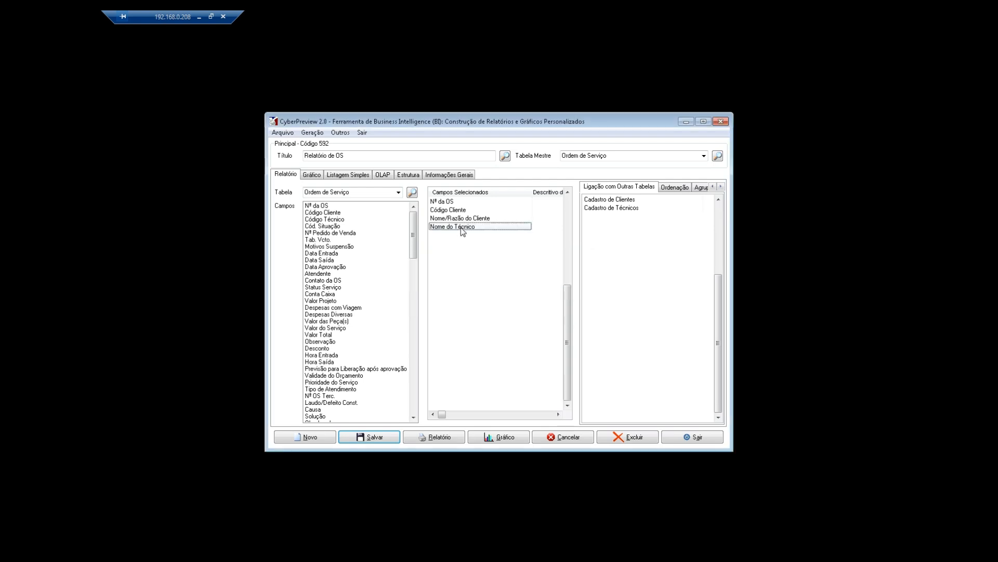
click(461, 210)
key(Delete)
key(Return)
Shorten the filter title of the Nome/Razão do Cliente field to "Nome Cliente"
click(460, 210)
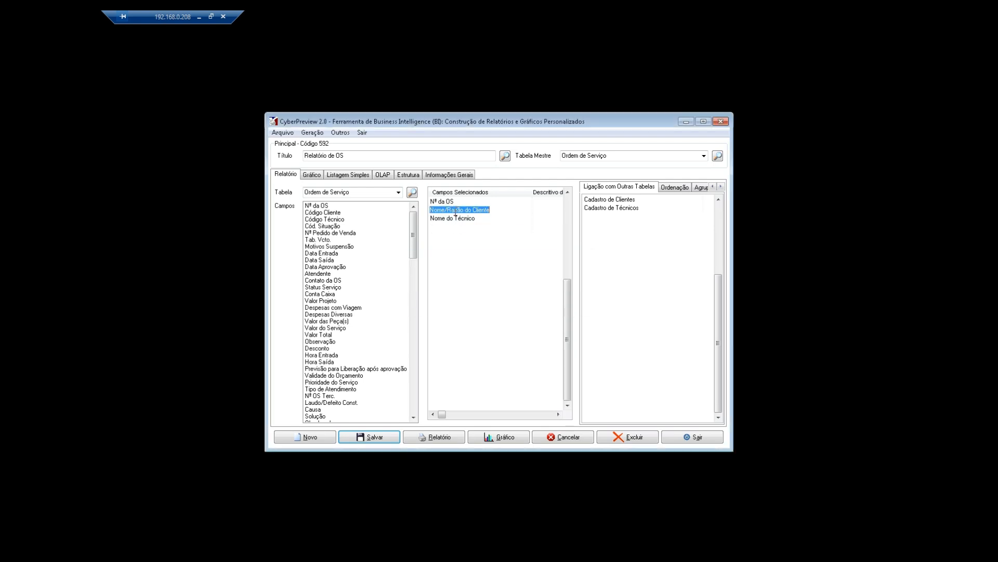
click(713, 188)
click(608, 187)
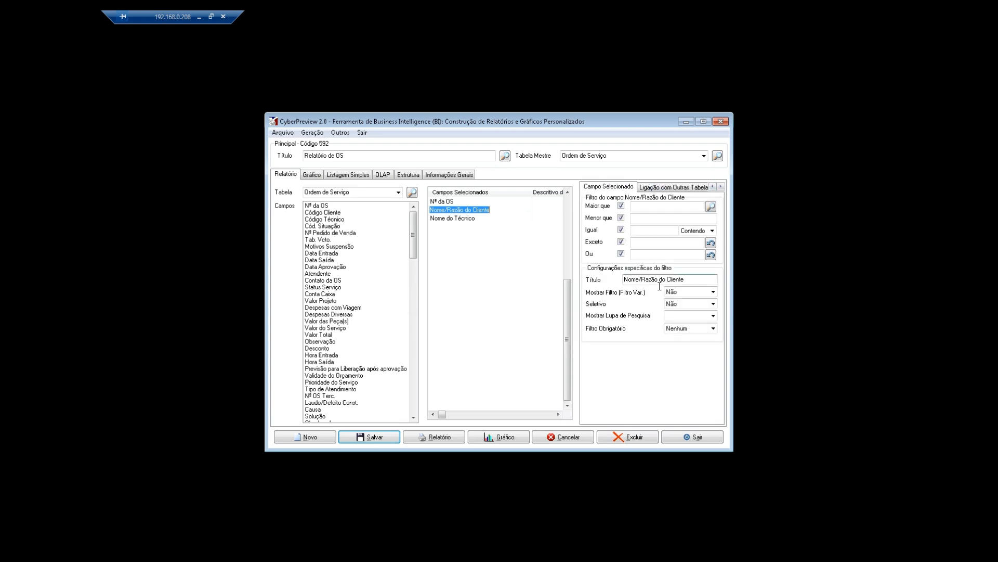
click(641, 279)
drag(641, 279, 820, 283)
key(ctrl+shift+Left)
key(BackSpace)
key(BackSpace)
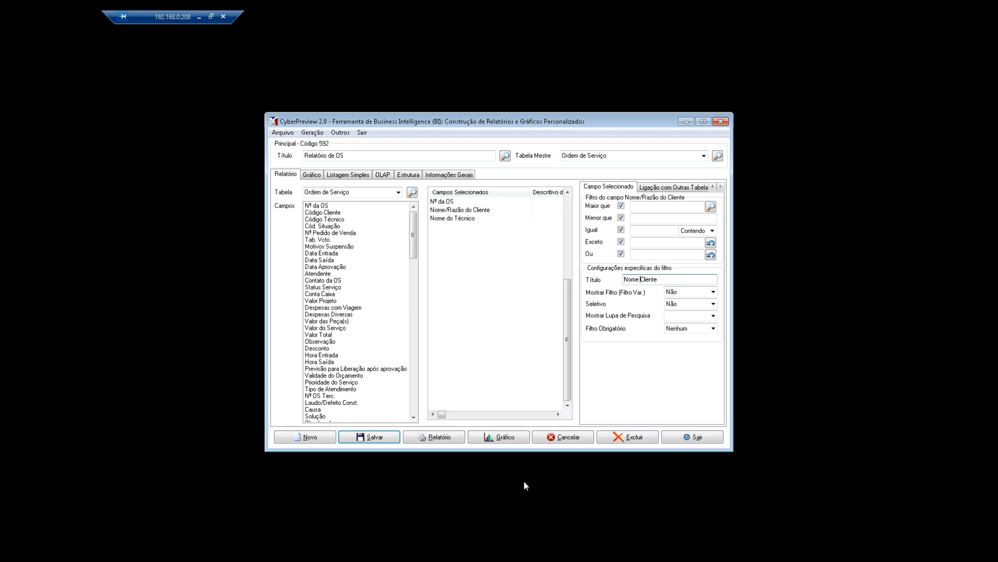
Generate the Relatório de OS to preview its selected columns, and close the report viewer
click(448, 435)
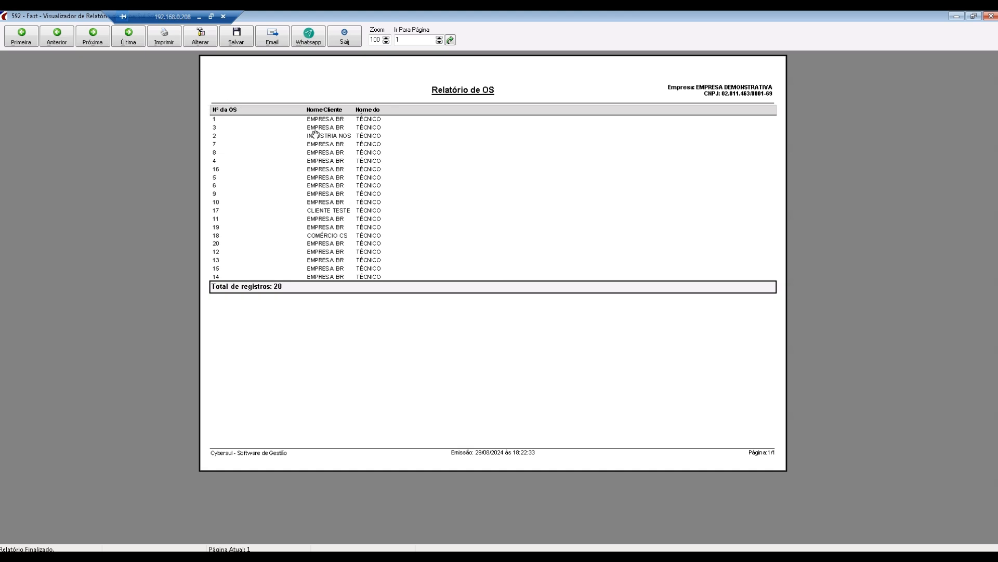
click(341, 37)
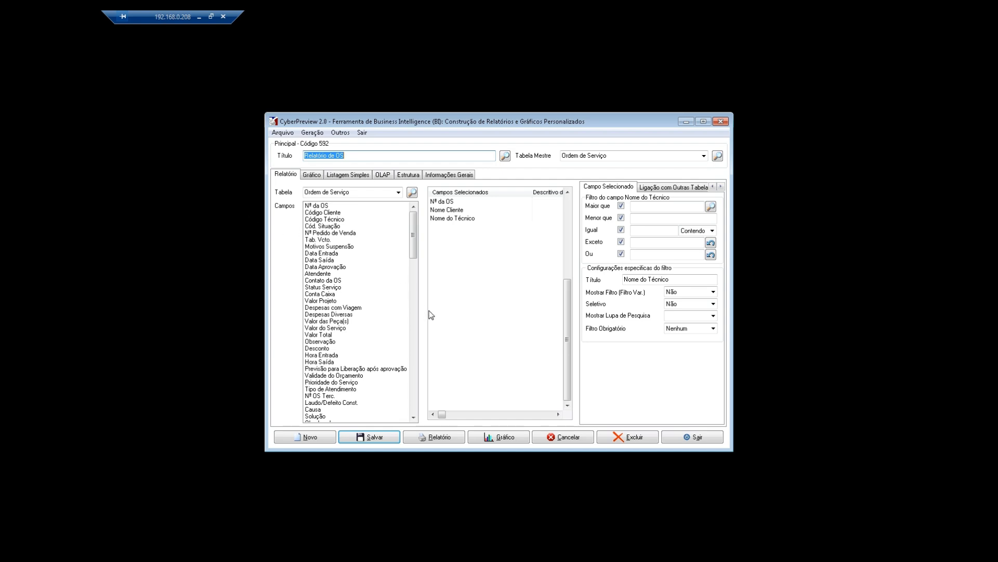
Save the Relatório de OS and list all saved reports ordered by code
click(398, 440)
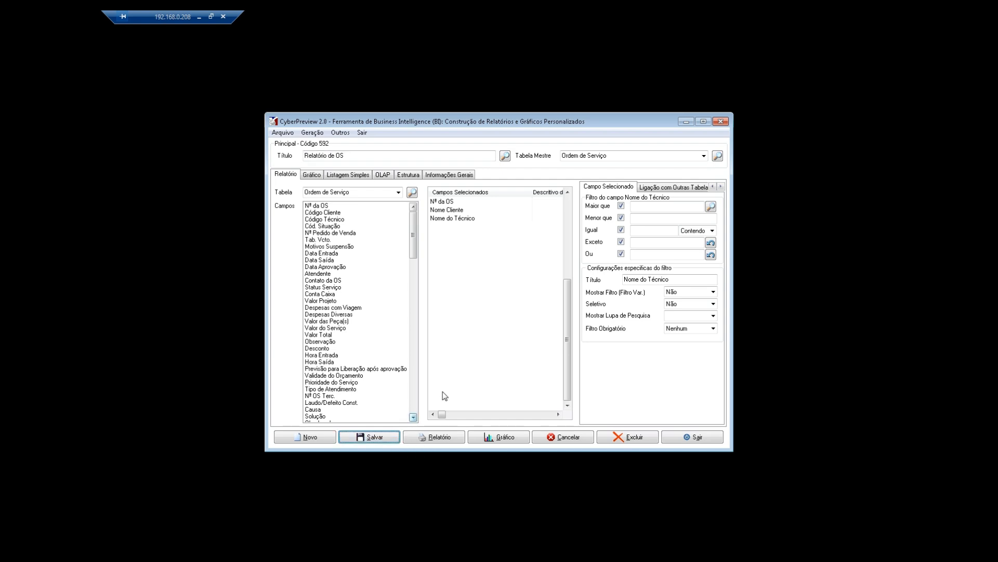
click(507, 157)
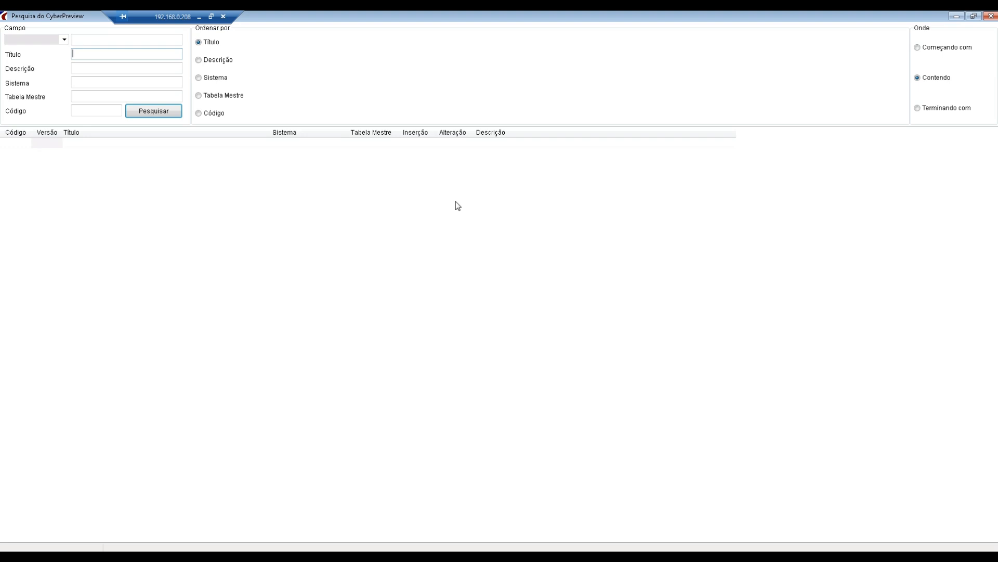
click(174, 113)
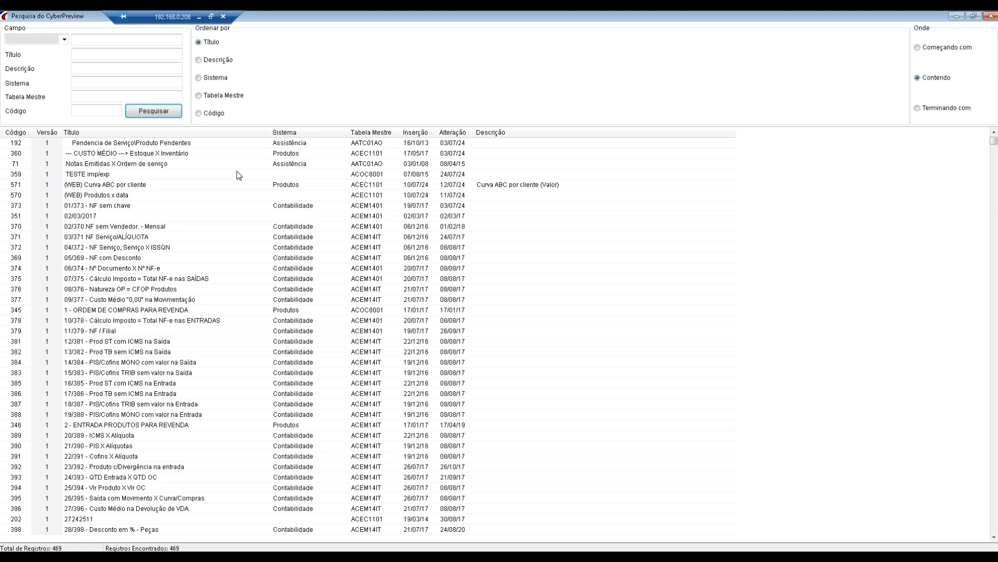
click(199, 114)
click(142, 112)
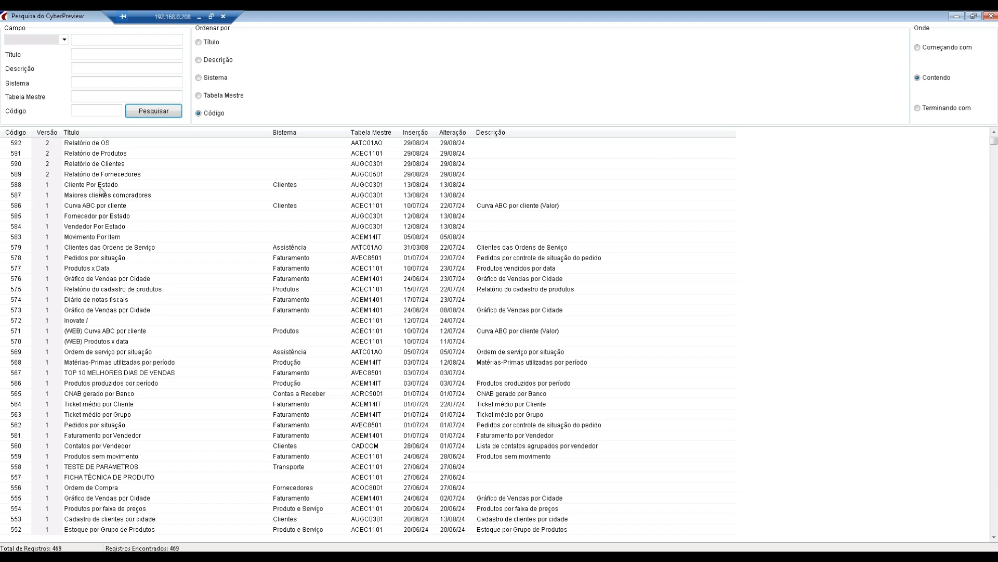
Compare the field lists of the Relatório de OS and the reports just below it in the search results
click(85, 143)
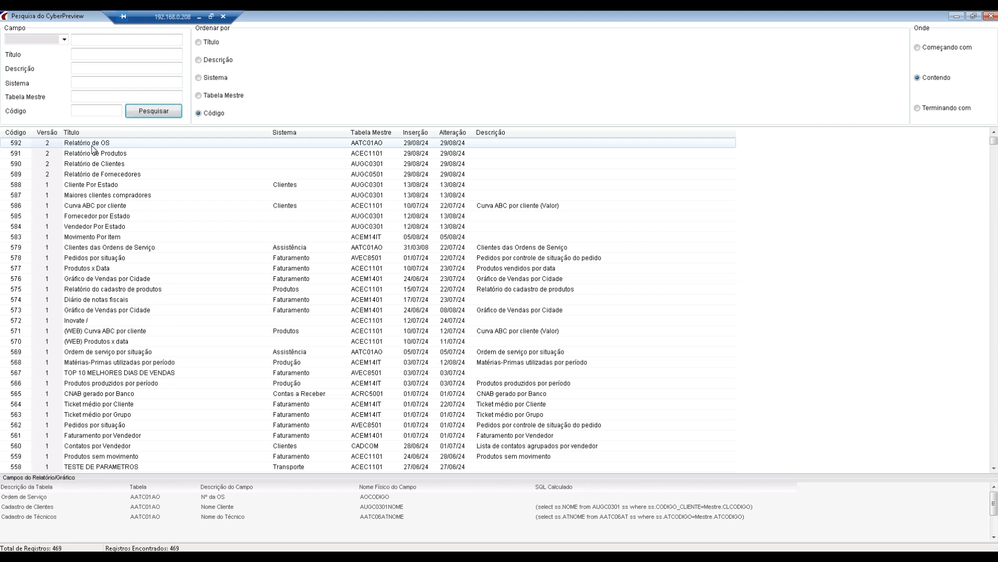
key(Down)
key(Down)
key(Up)
key(Up)
key(Down)
key(Down)
key(Up)
key(Up)
key(Down)
key(Down)
key(Down)
key(Up)
key(Up)
key(Up)
Check the table, physical name and calculated SQL of each field in the Relatório de OS
click(46, 499)
click(48, 507)
click(49, 517)
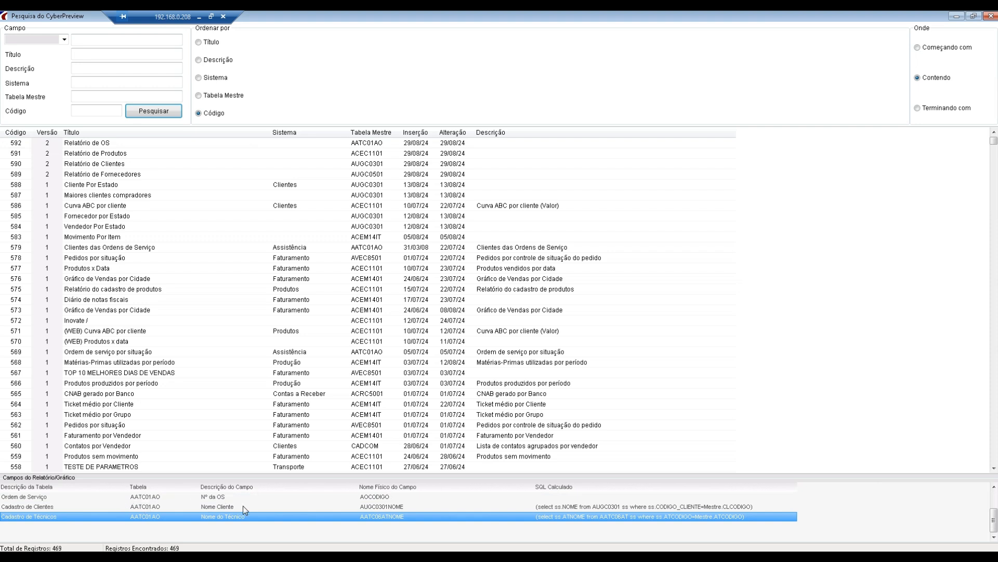
click(218, 506)
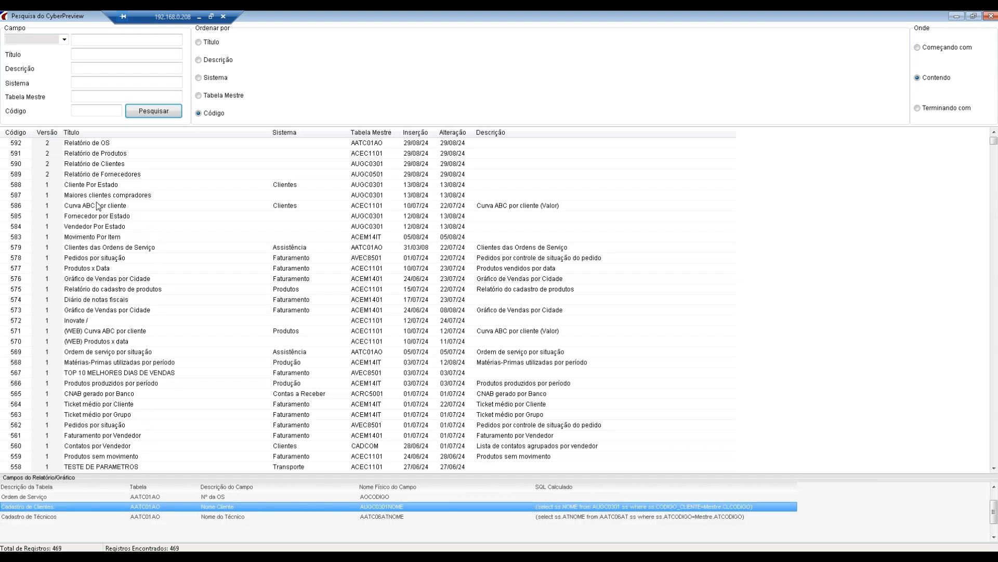
Browse the saved reports from Relatório de Fornecedores to Clientes das Ordens de Serviço and examine the latter's fields
click(51, 176)
key(Down)
key(Down)
key(Down)
key(Down)
key(Down)
key(Down)
key(Down)
key(Down)
key(Down)
key(Up)
key(Up)
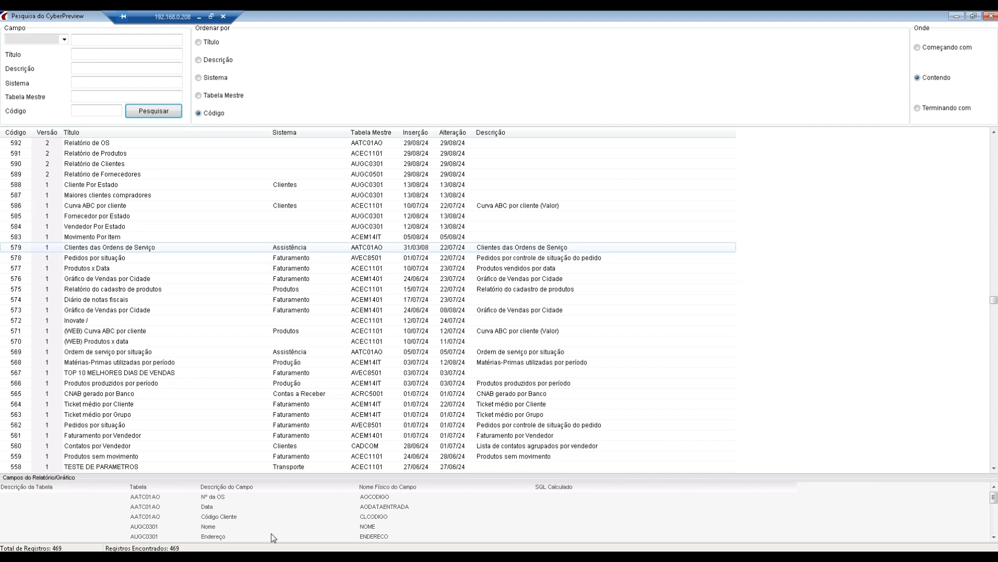
click(236, 497)
Examine the tables and fields used by the saved reports from Diário de notas fiscais through CNAB gerado por Banco
click(206, 302)
key(Down)
key(Down)
key(Down)
key(Down)
key(Down)
key(Down)
key(Down)
key(Down)
key(Down)
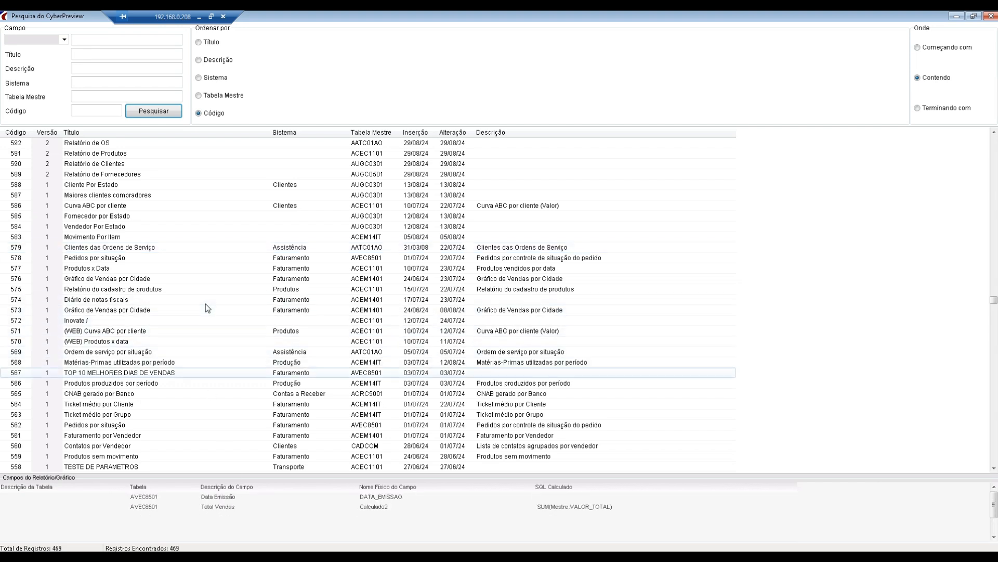
key(Down)
key(Down)
key(Down)
key(Down)
key(Up)
key(Up)
key(Up)
key(Up)
key(Up)
key(Up)
key(Up)
key(Up)
key(Up)
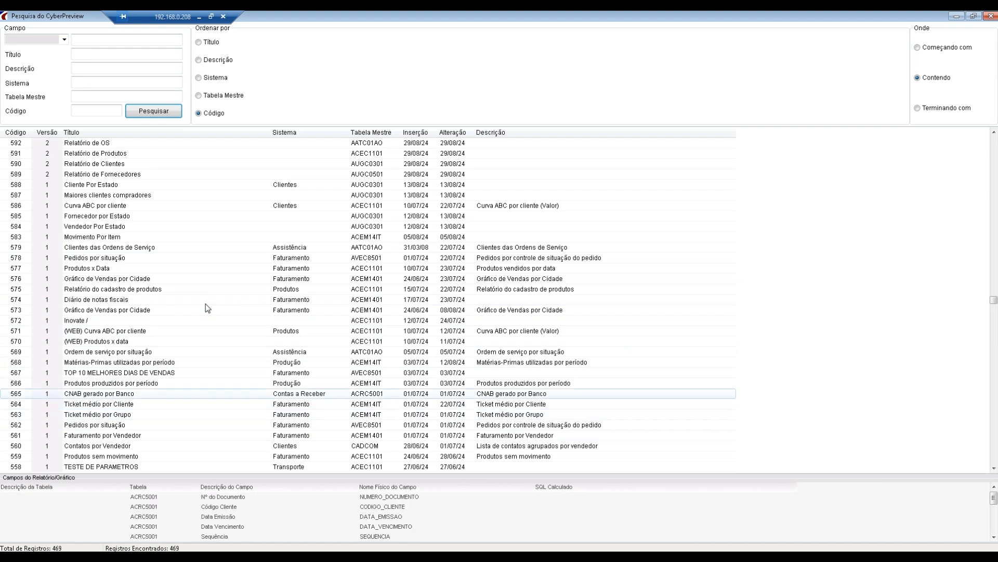
key(Up)
key(Up)
key(Up)
key(Up)
key(Up)
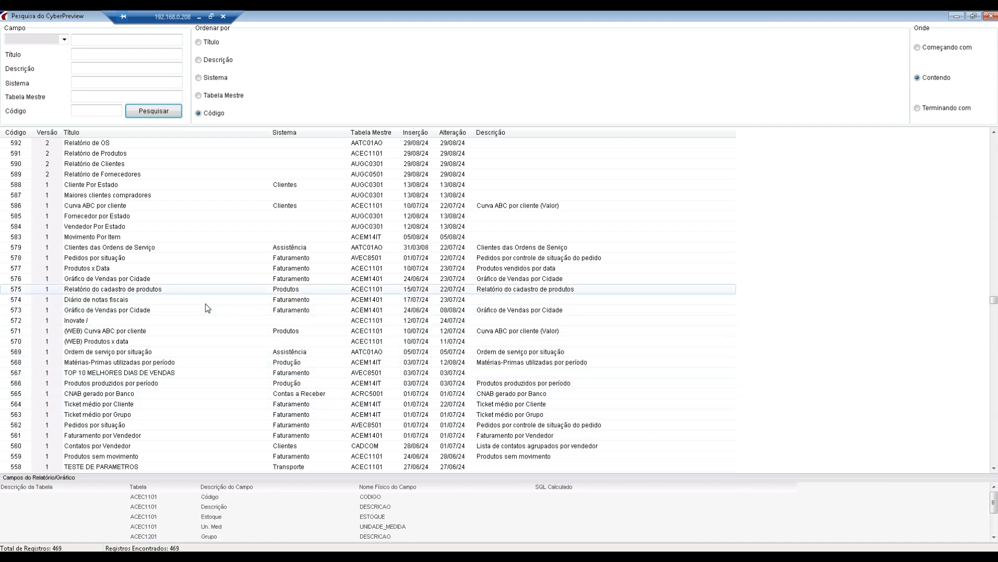
Load the Relatório de OS from the saved reports list and generate it
key(Home)
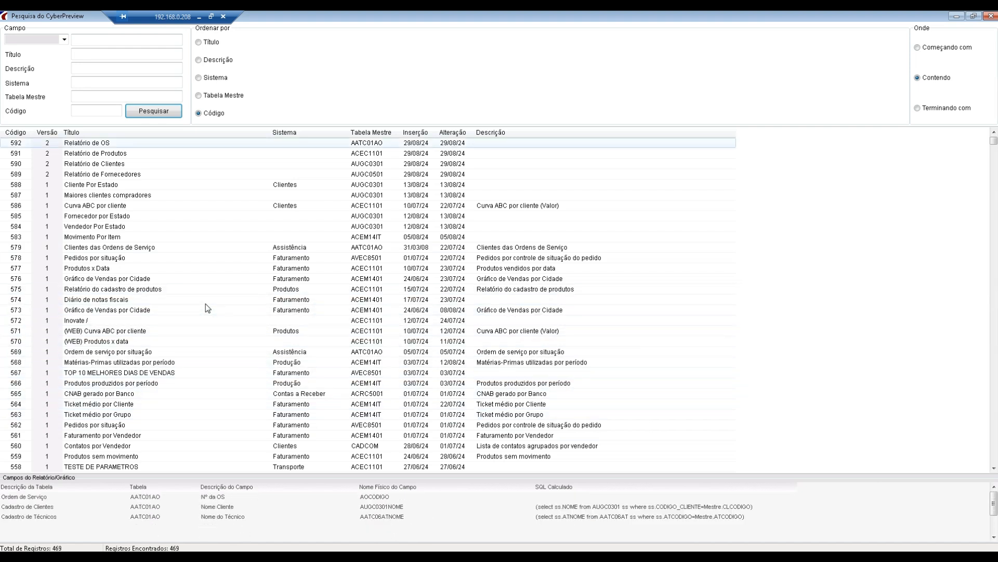
double_click(134, 145)
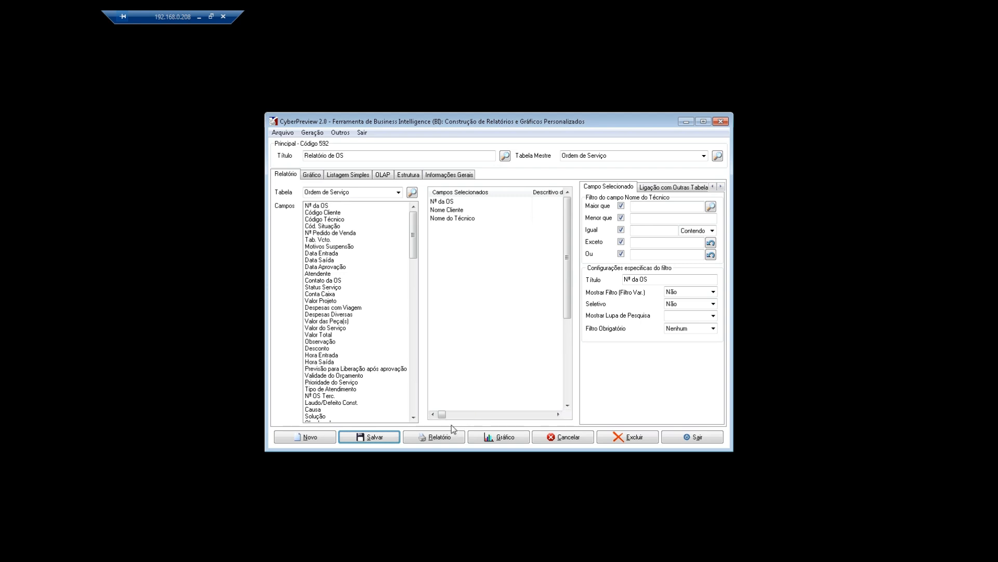
click(429, 440)
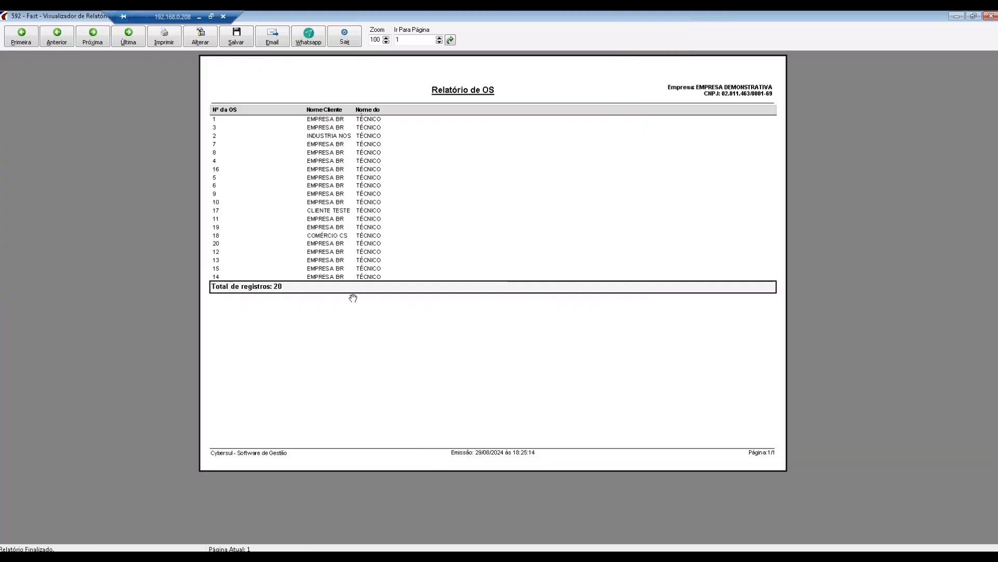
Open the generated report's layout for editing, entering the report alteration password
click(200, 37)
text(1)
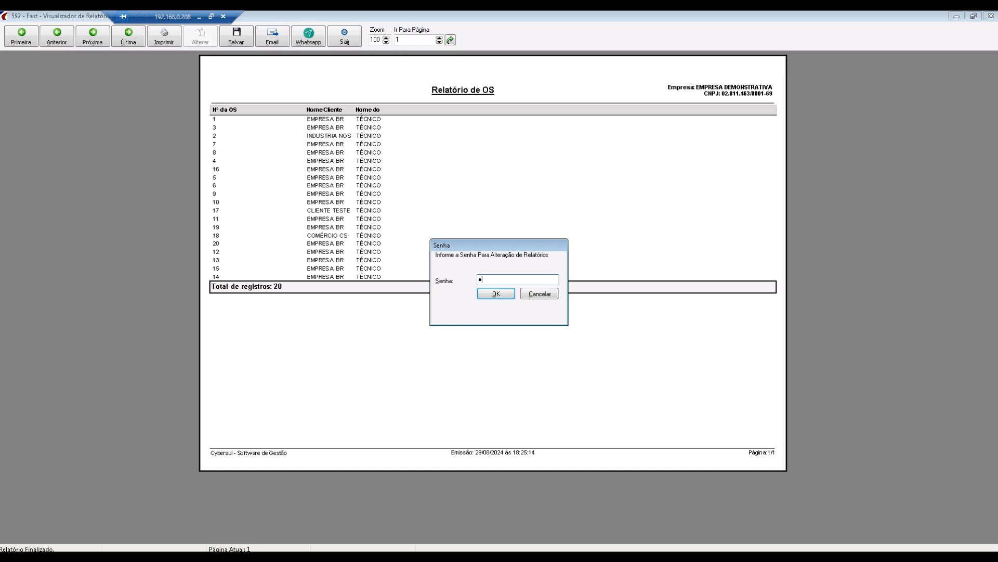
click(503, 295)
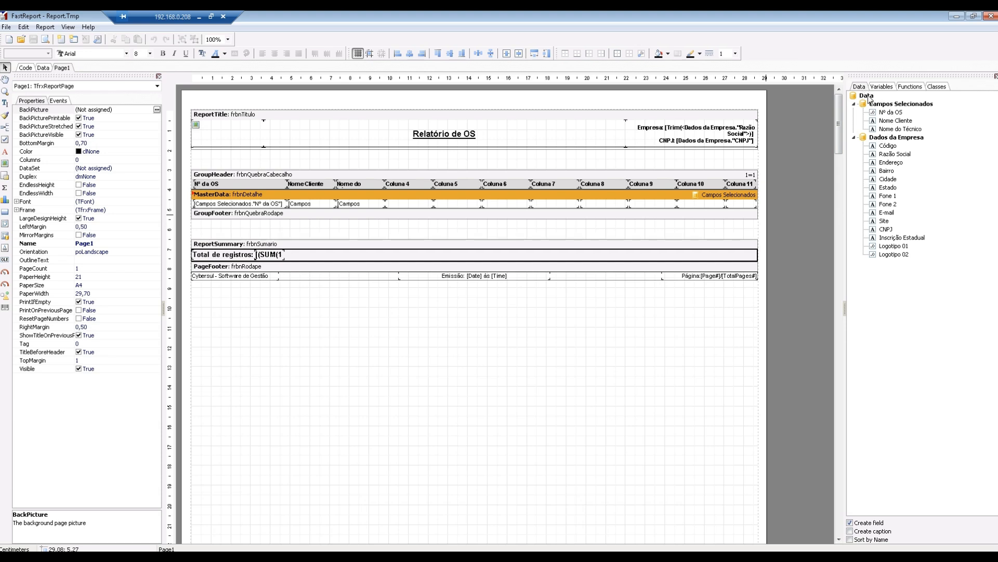
Examine the Campos Selecionados and Dados da Empresa data fields and the company text in the report title band
click(881, 106)
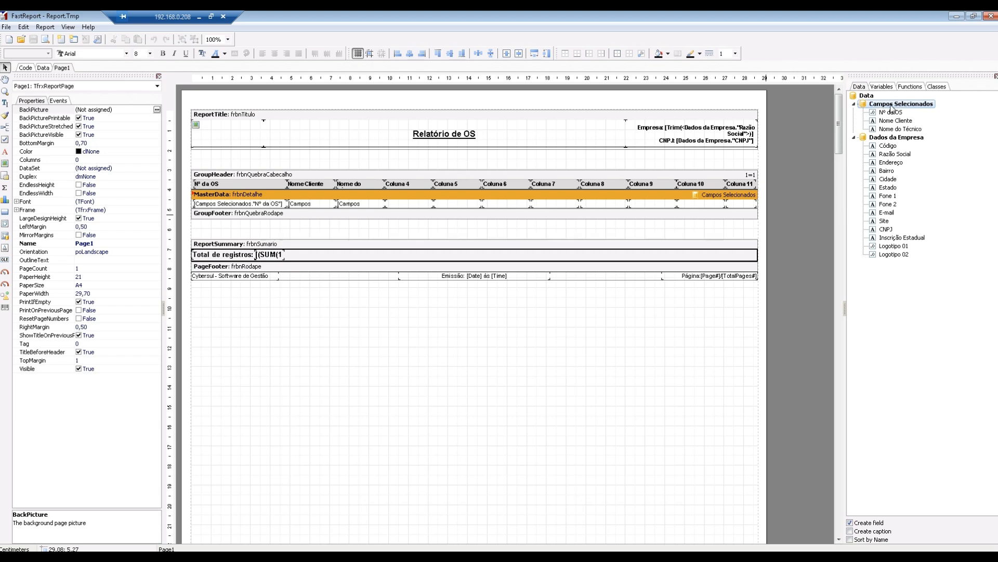
click(891, 113)
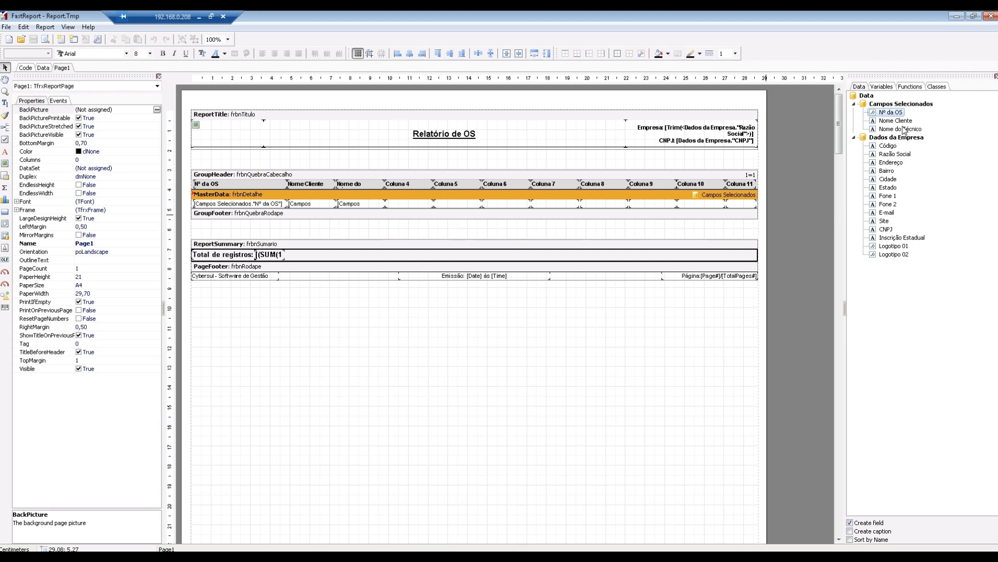
click(902, 121)
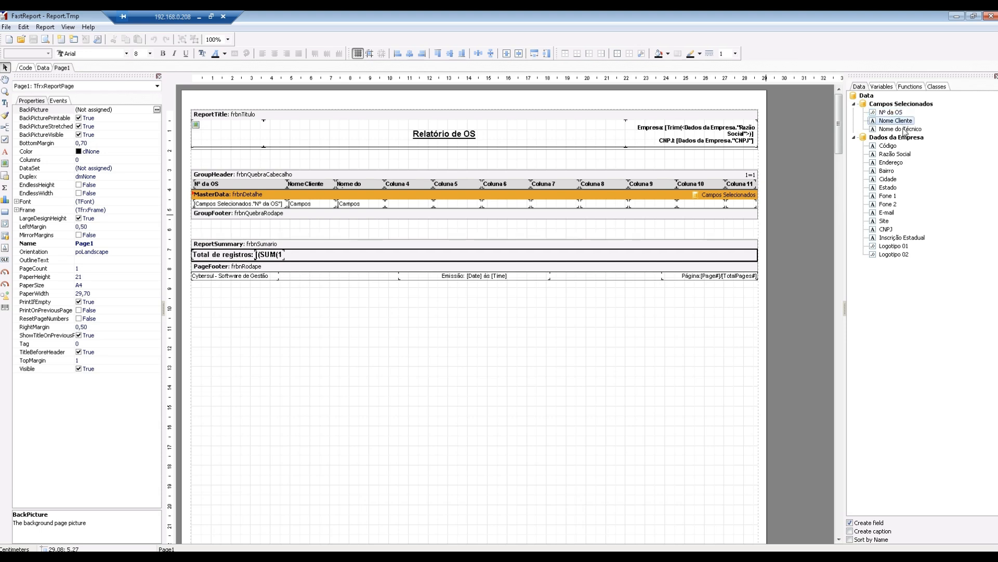
click(904, 130)
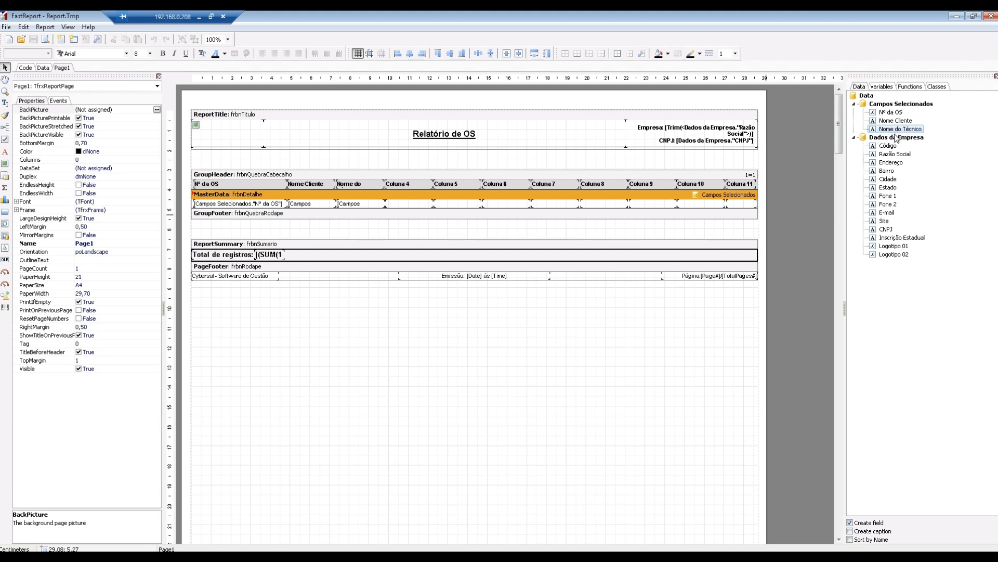
click(896, 138)
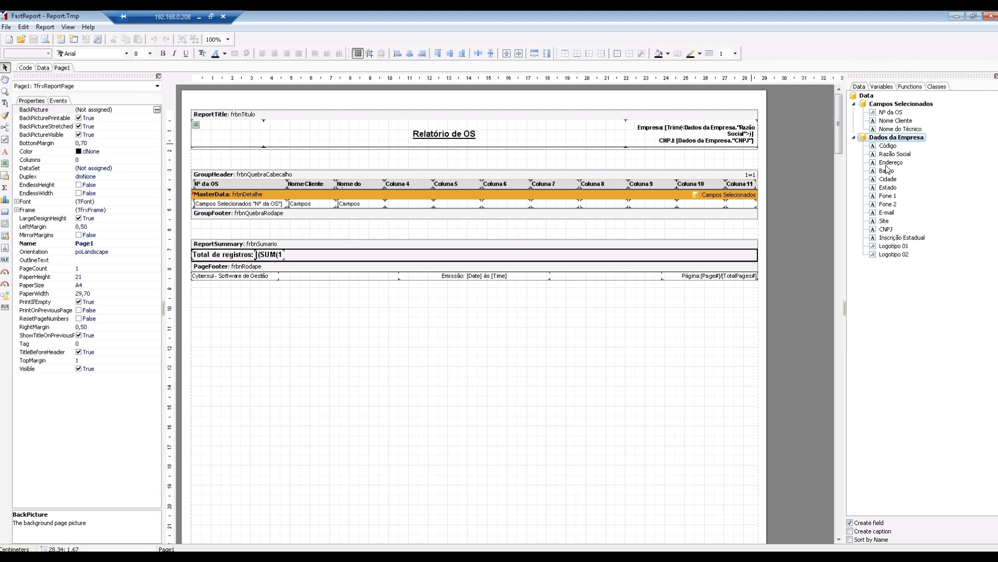
click(710, 129)
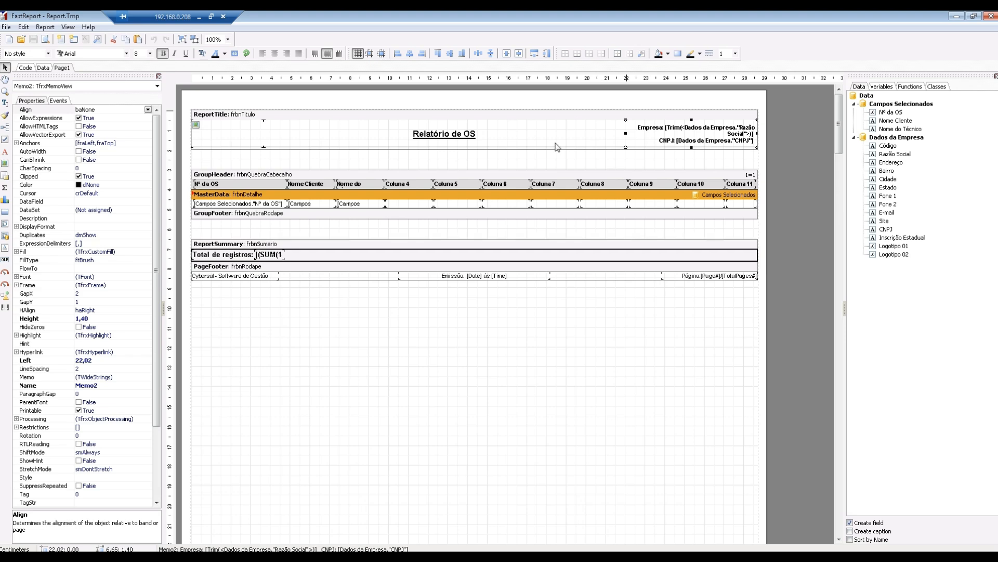
click(885, 207)
Check the DataSet and DataField properties of the three detail columns and the dataset of the MasterData band
click(272, 206)
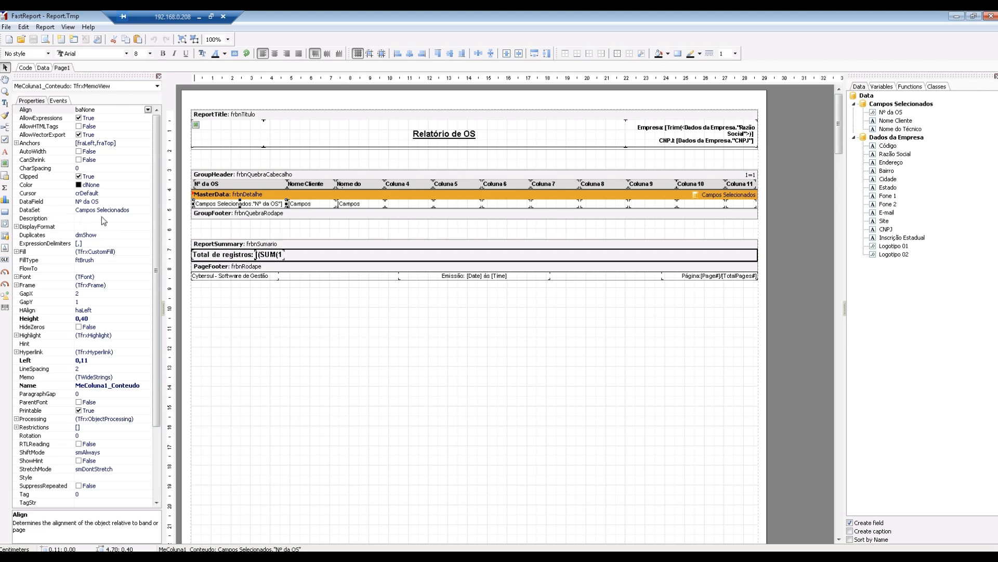
click(96, 210)
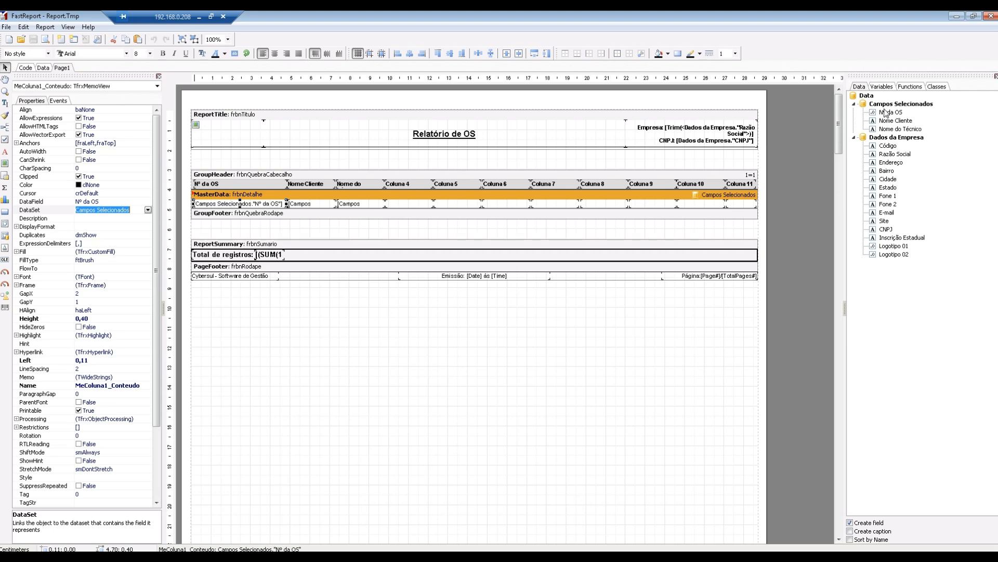
click(35, 202)
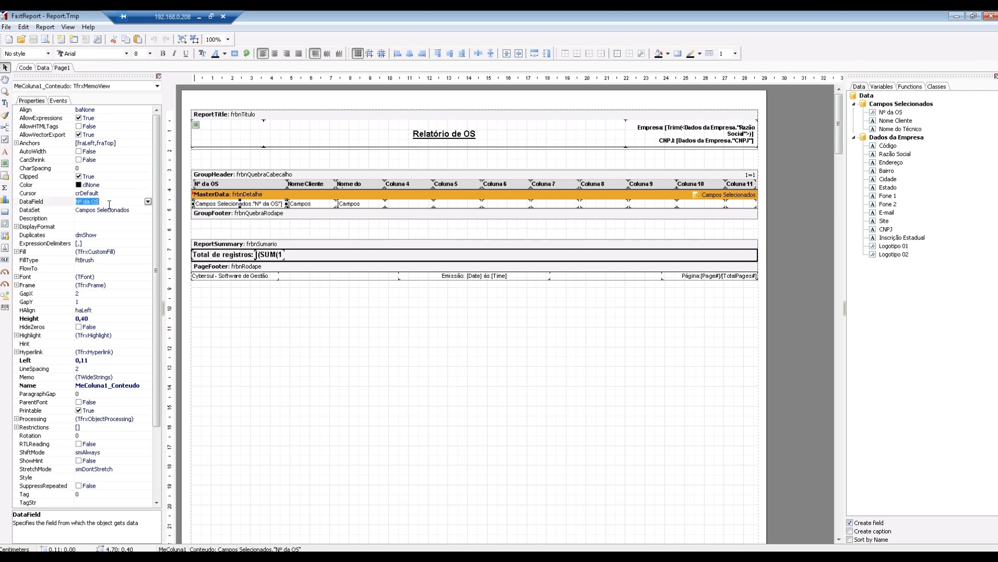
click(312, 204)
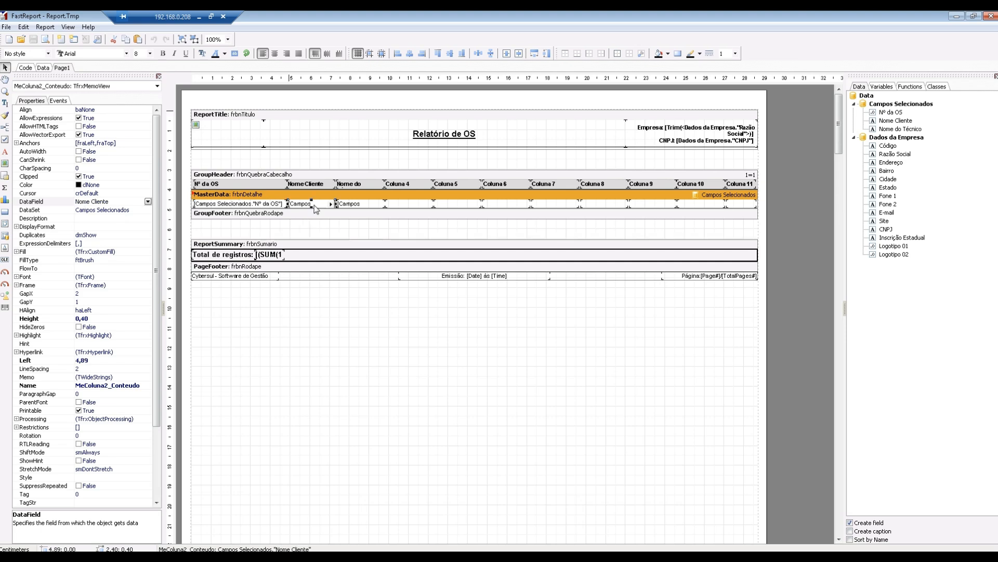
click(367, 207)
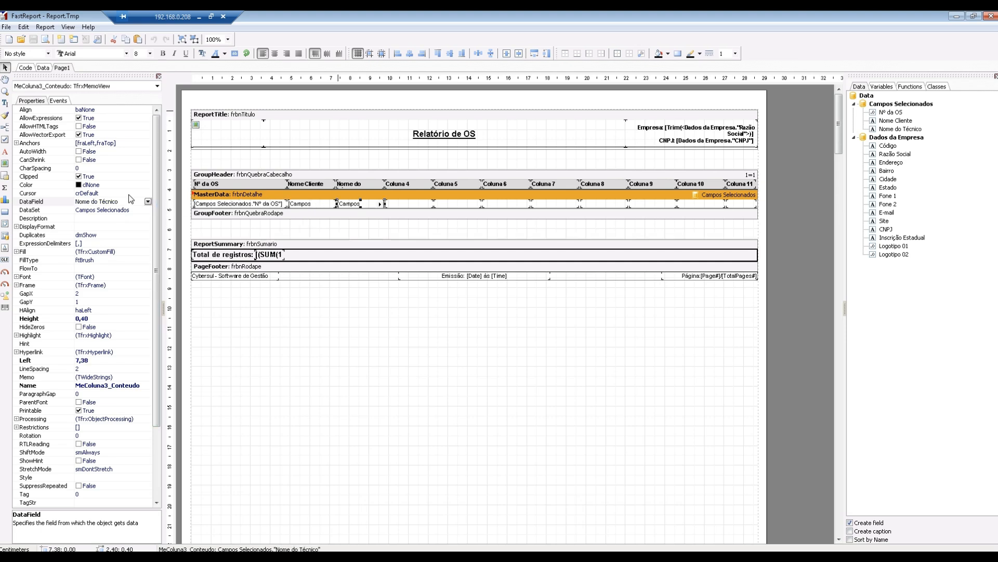
click(668, 197)
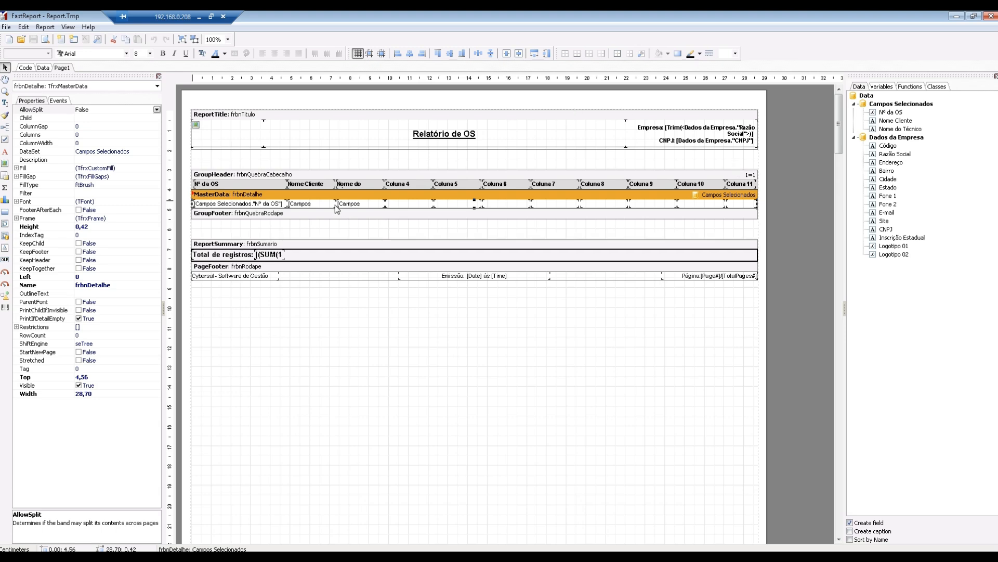
Widen the Nome do Técnico column's header and content to about 4.25 cm
click(359, 185)
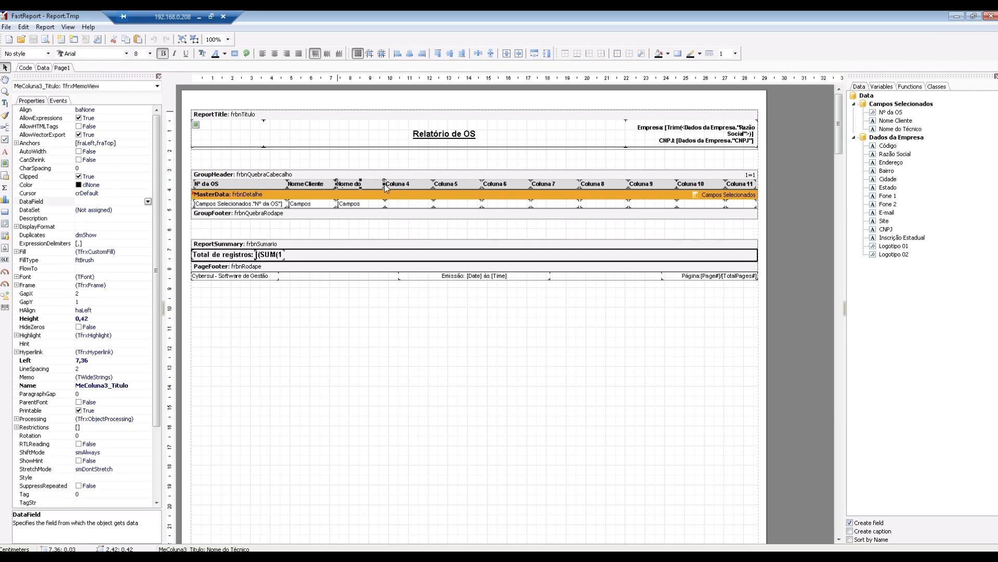
drag(385, 187, 420, 204)
click(382, 204)
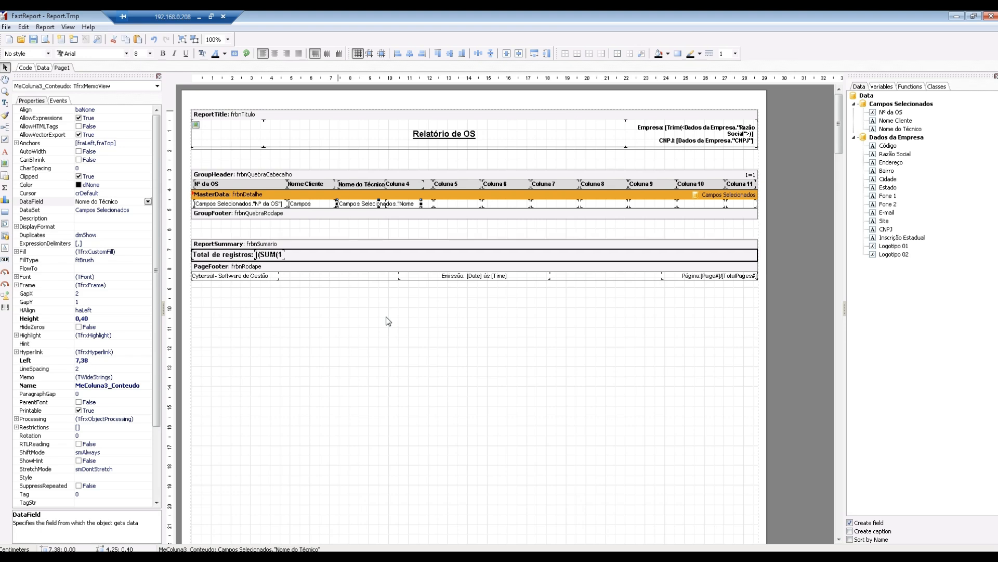
Leave the layout designer keeping the changes, review the regenerated report, and close the report viewer
click(991, 20)
click(456, 326)
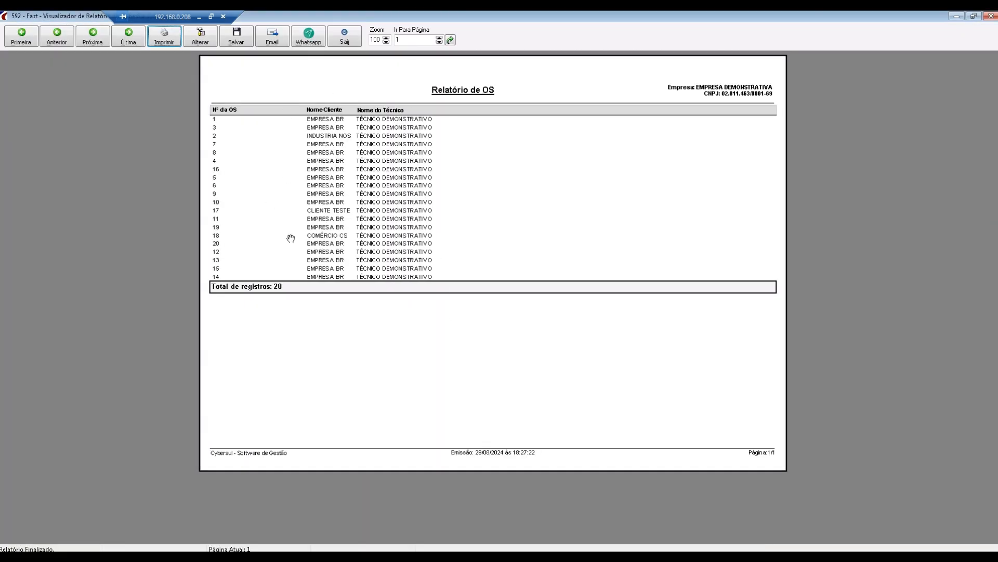
click(344, 41)
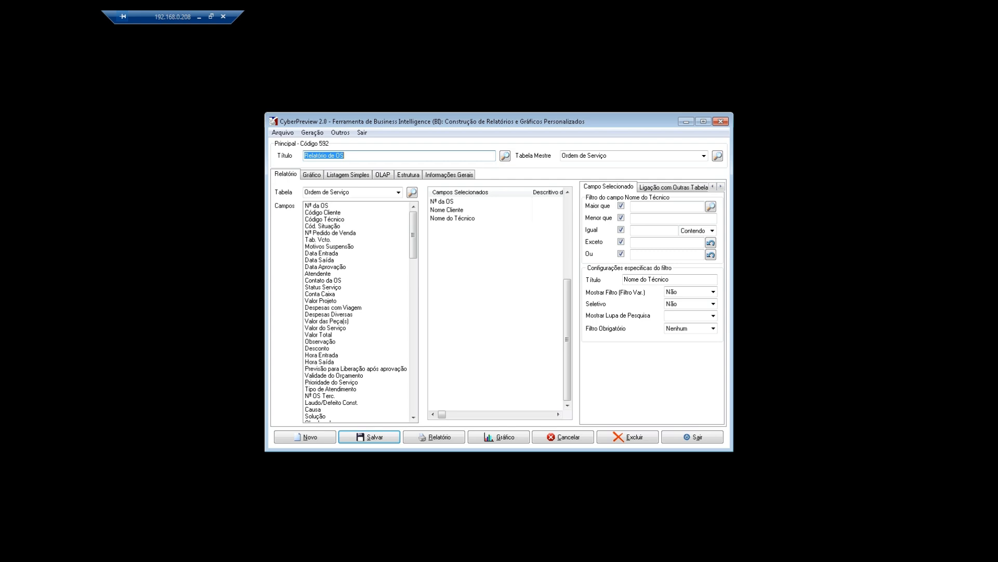
Check the filter settings of Nome Cliente and Nome do Técnico, and bring the Ordenação, Agrupamento and Múltiplas Querys options into view
click(494, 211)
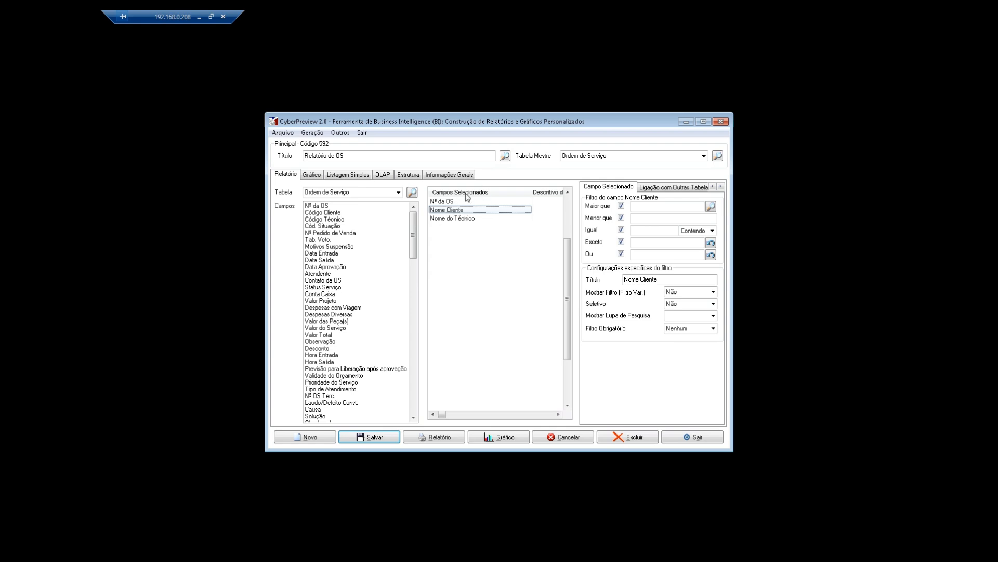
click(457, 220)
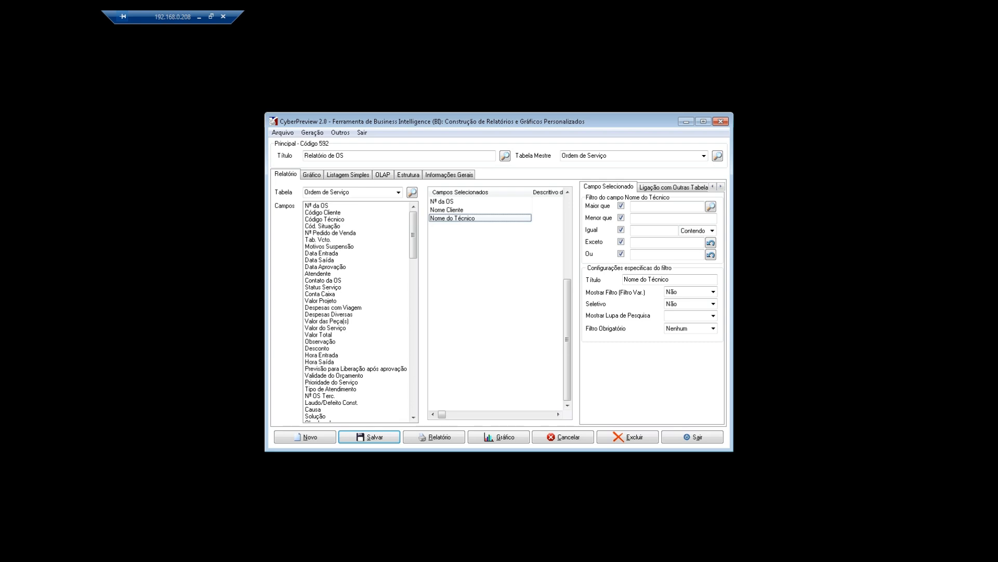
click(720, 187)
click(721, 188)
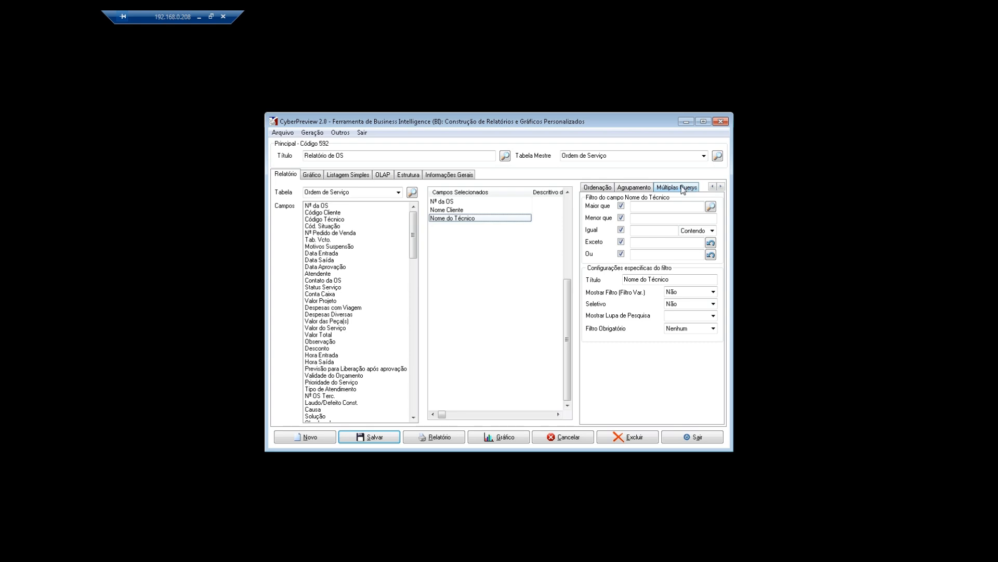
Add a query "Peças" under Múltiplas Querys with SQL selecting pec.prcodigo as "Código Produto" and a subselect as "Descrição" from aatc01ap pec where pec.aocodigo=:aocodigo
click(685, 190)
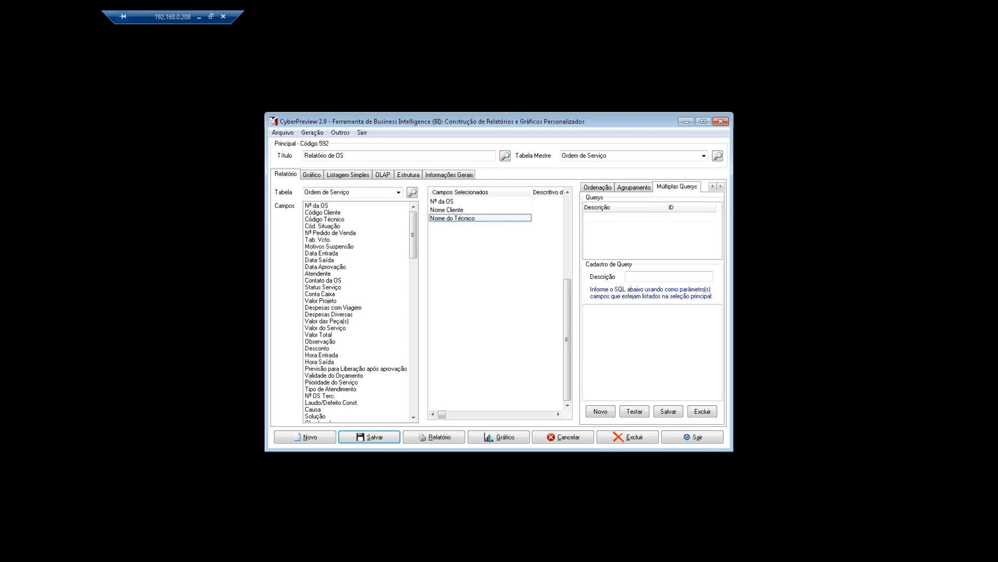
click(650, 325)
click(677, 188)
click(601, 411)
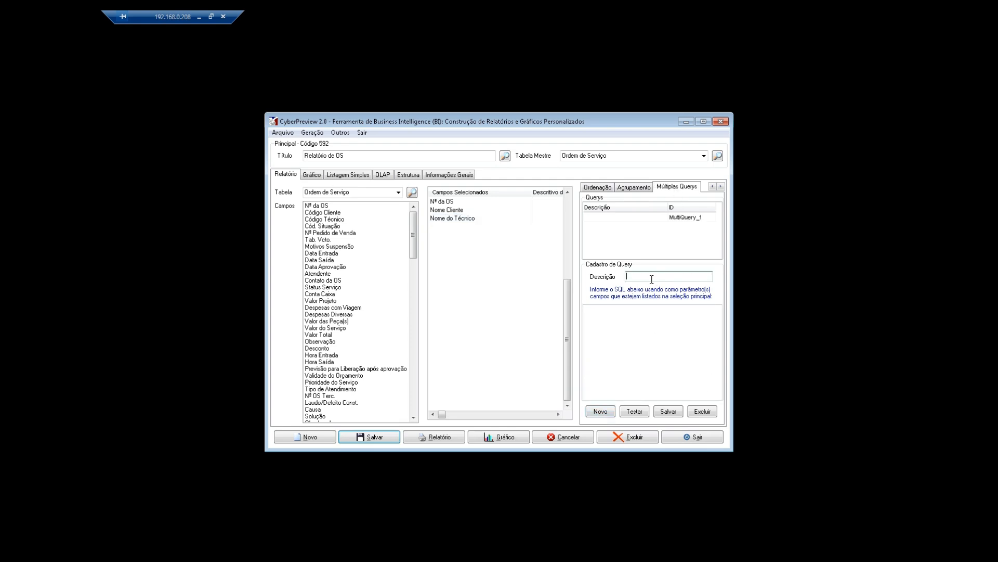
text(Peças)
click(637, 330)
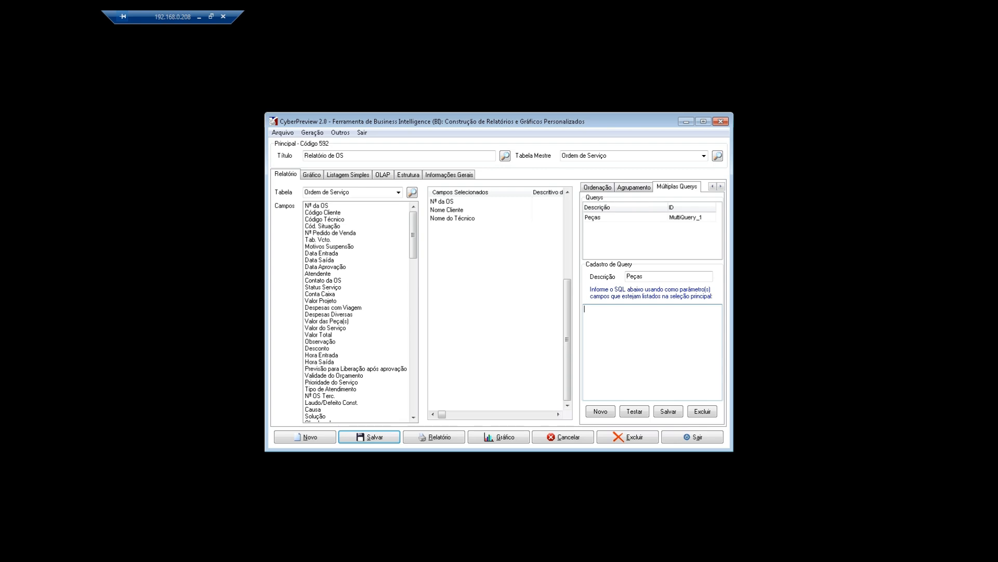
text(select pec.prcodigo as "Código Produto", (select pr.descricao from acec1101 pr where pr.codigo=pec.prcodigo) as "Descrição"  from aatc01ap pec where pec.aocodigo=:aocodigo)
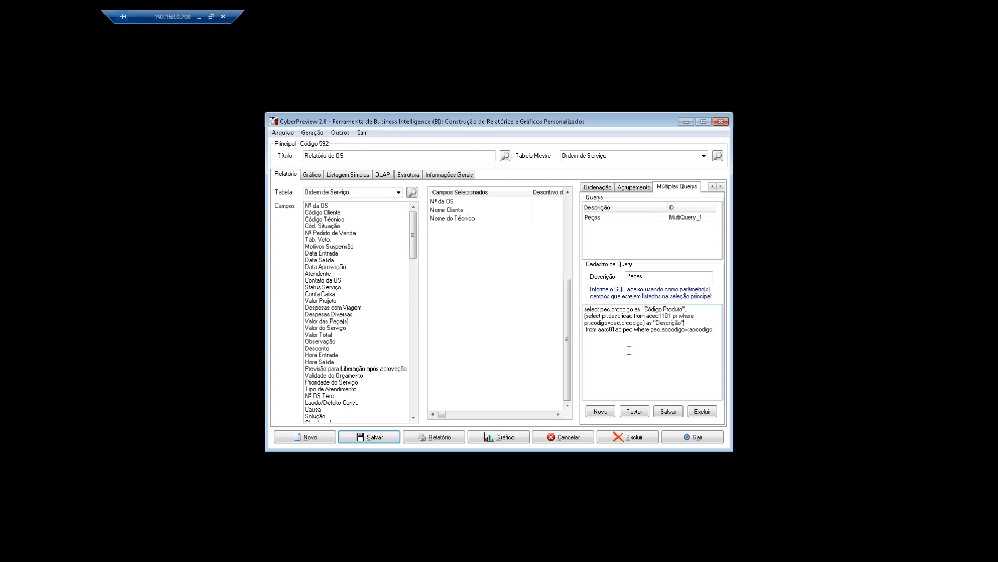
Examine the Peças SQL: its column aliases, the from/where clause and the :aocodigo parameter
key(Up)
key(Up)
drag(598, 310, 695, 310)
click(695, 329)
double_click(669, 309)
drag(630, 316, 584, 331)
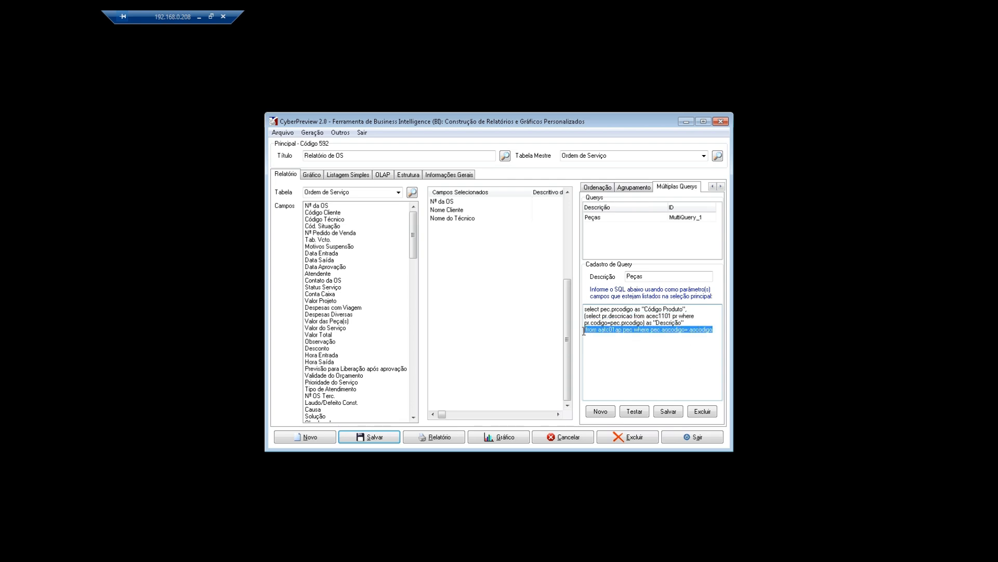
click(692, 344)
drag(688, 329, 715, 330)
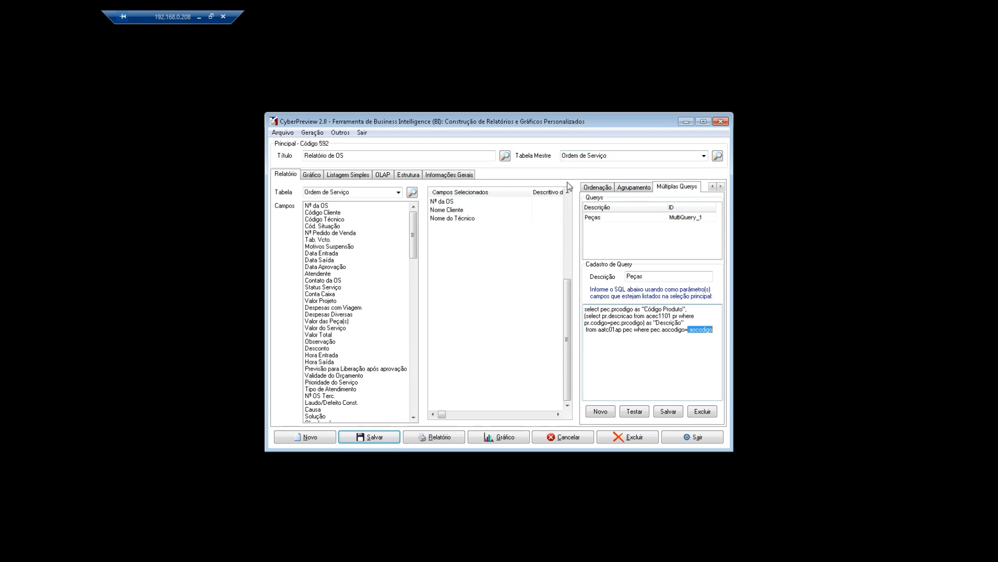
Check the physical field names of the selected fields against the SQL parameter, starting with Nº da OS
key(Left)
click(456, 201)
key(Right)
key(Right)
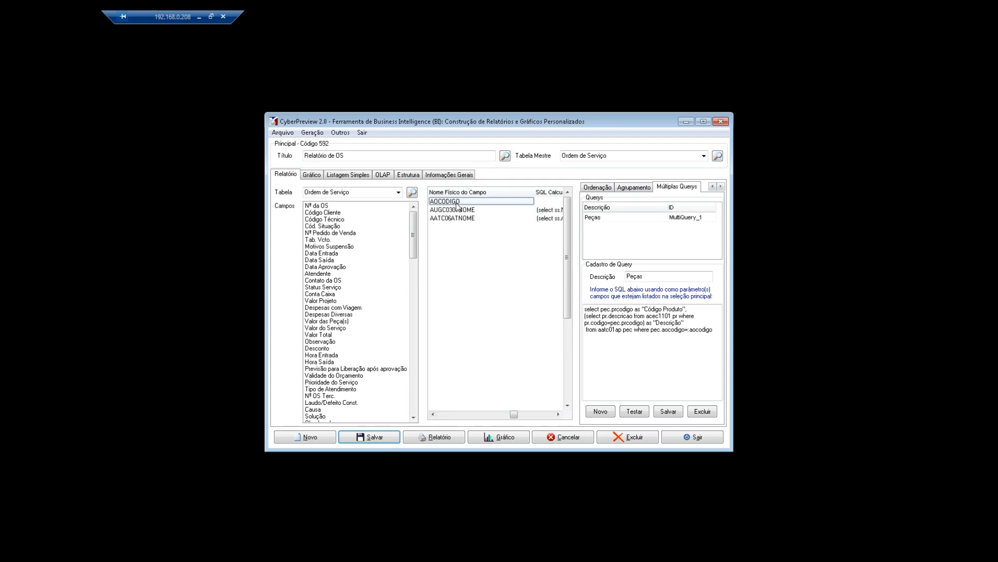
click(452, 202)
click(474, 212)
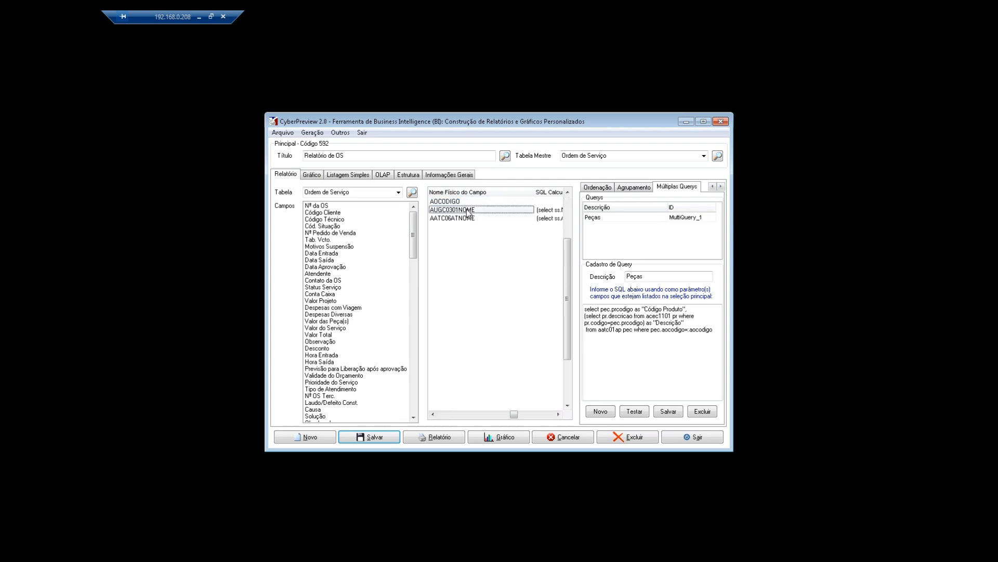
key(Left)
key(Left)
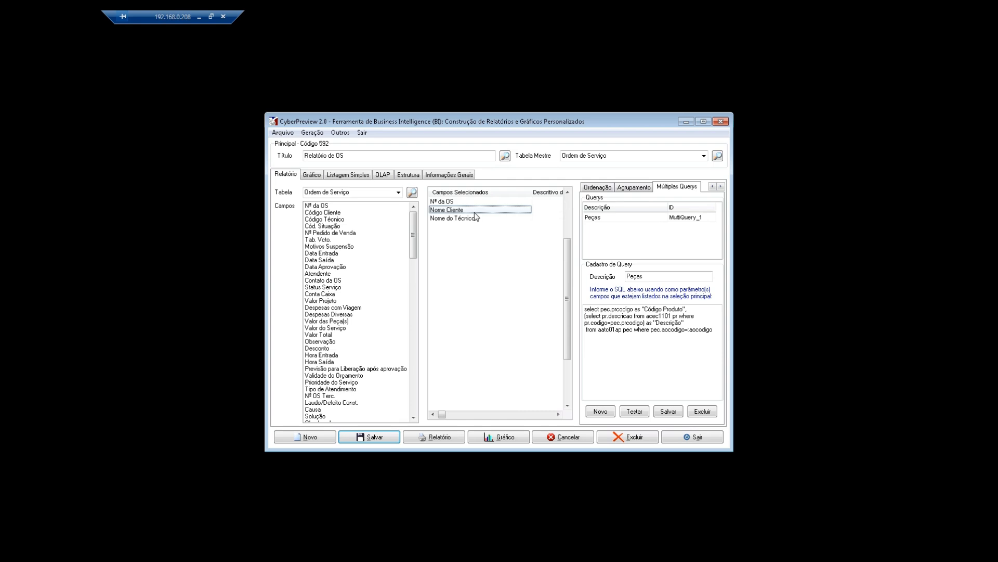
key(Up)
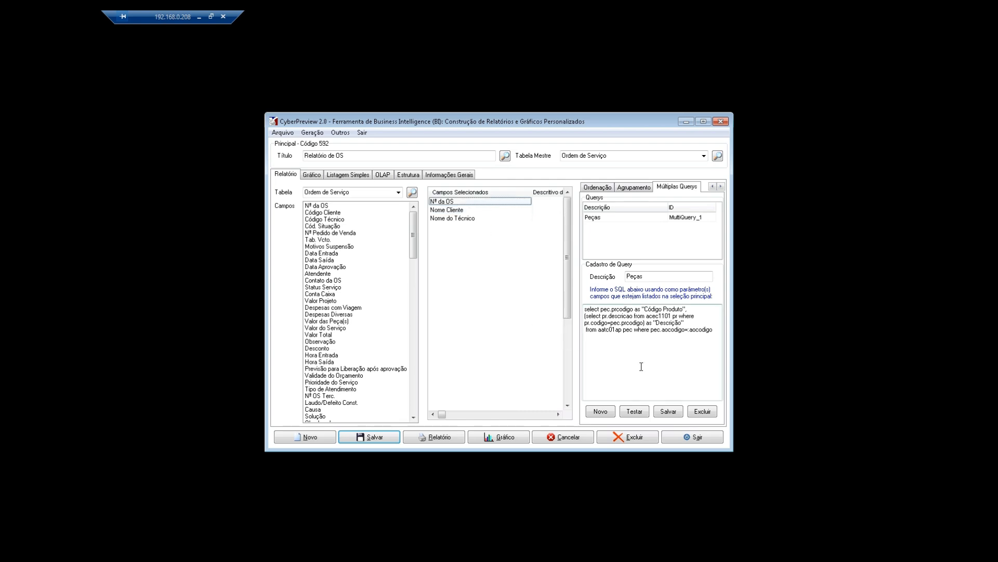
Test and save the Peças query, agreeing to clear the previously saved data structure
click(638, 412)
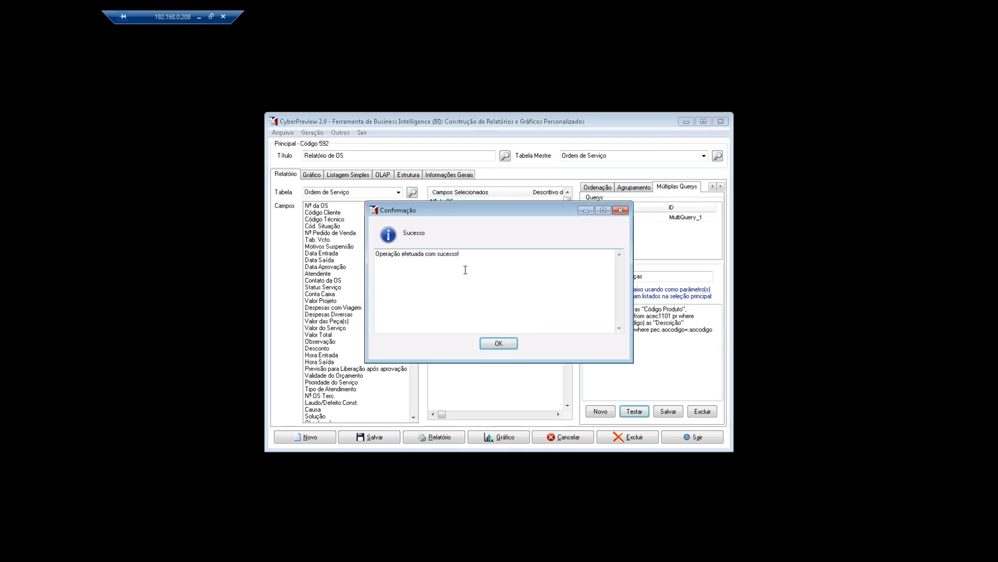
click(500, 345)
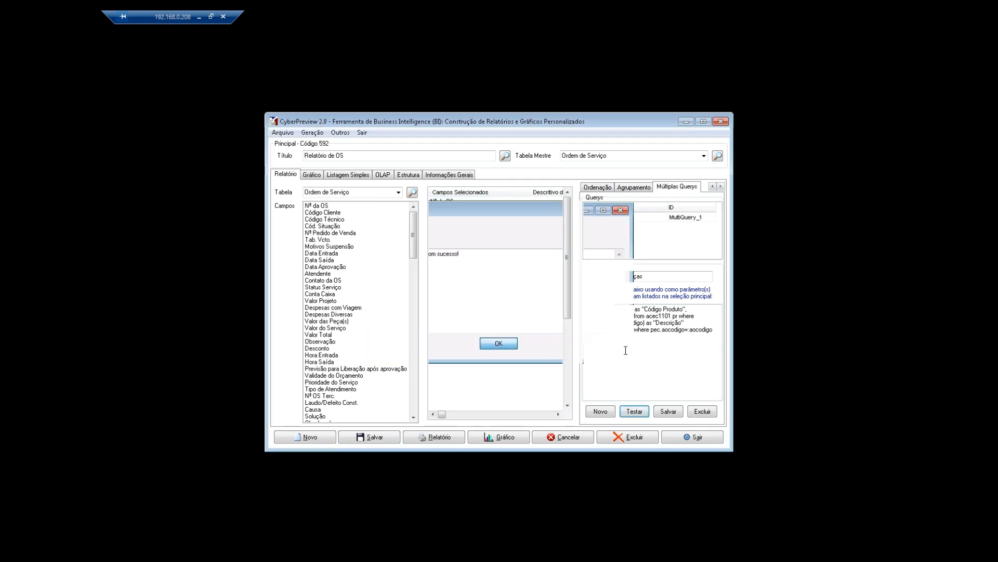
click(669, 412)
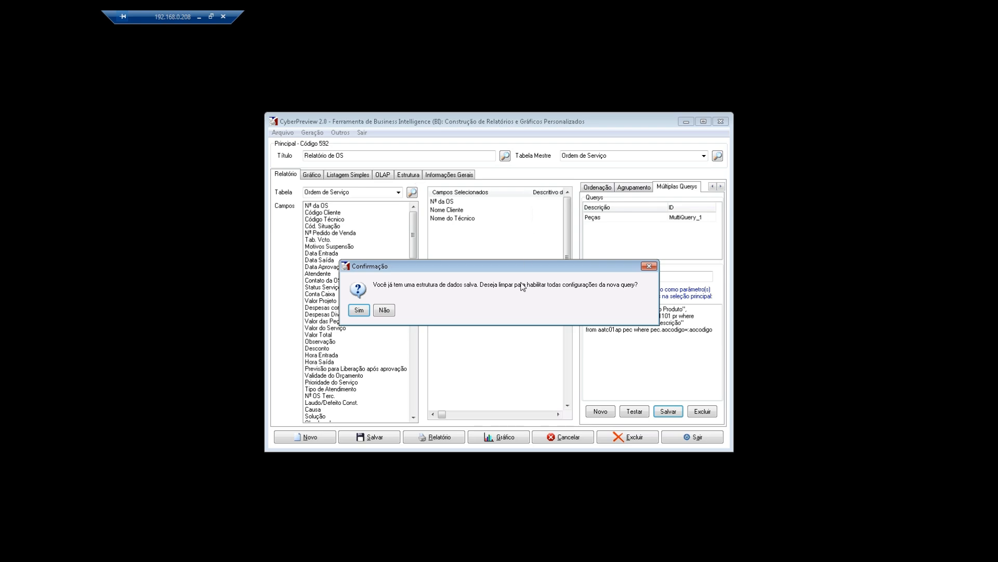
click(364, 310)
Generate the report and open its layout for editing, entering the report alteration password
click(450, 437)
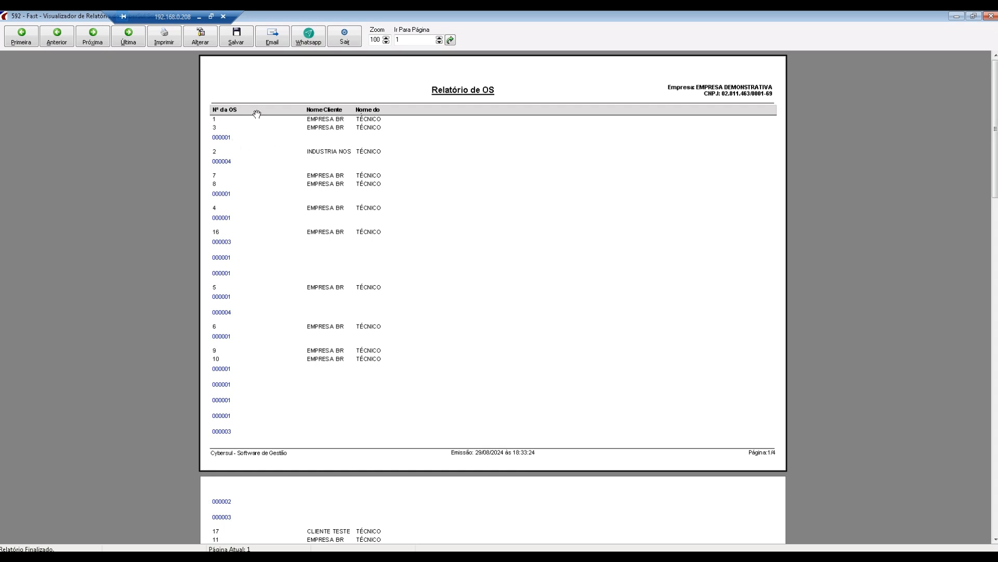
click(200, 39)
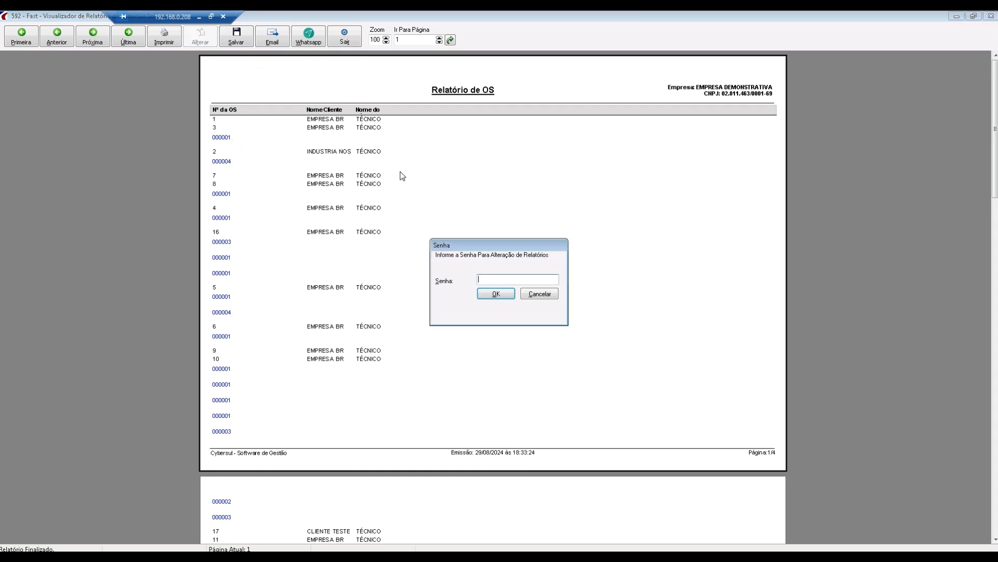
text(1)
key(Return)
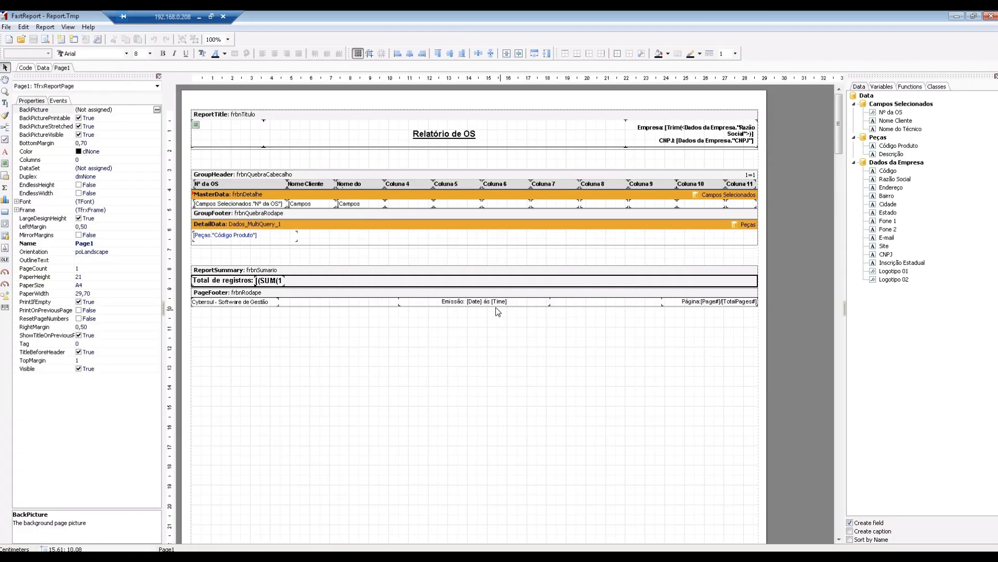
Check the DetailData band linked to Peças, the dataset's available fields and the placed Código Produto object
click(747, 230)
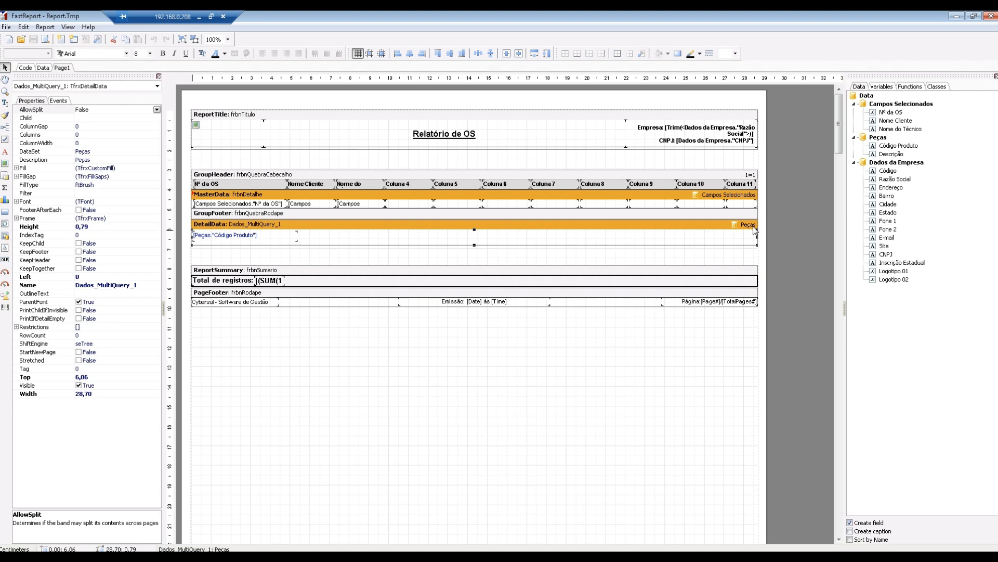
click(880, 139)
click(906, 147)
click(899, 154)
click(901, 146)
click(232, 242)
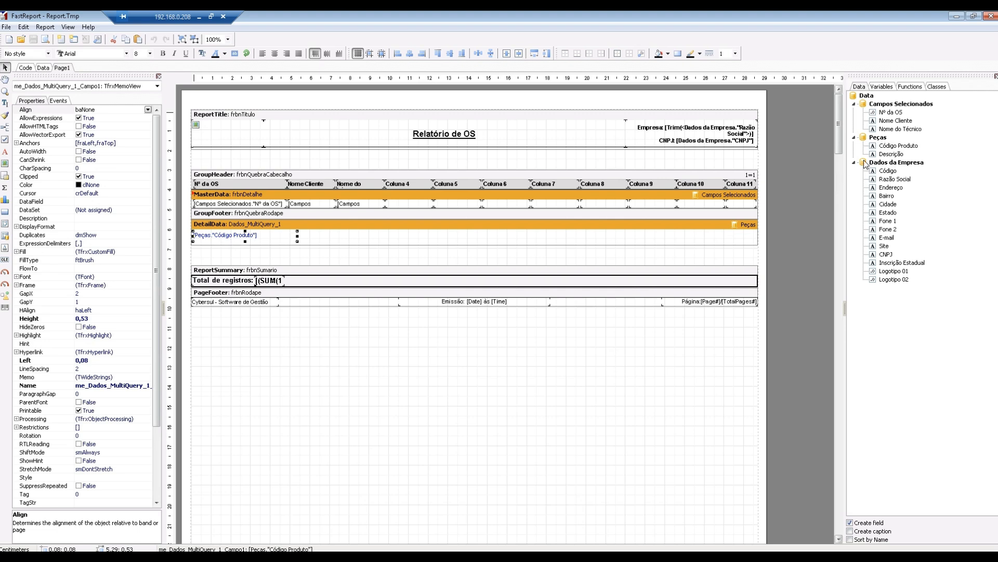
Place the Peças Descrição field beside Código Produto in the DetailData band and set its font size to 8
drag(896, 154, 307, 236)
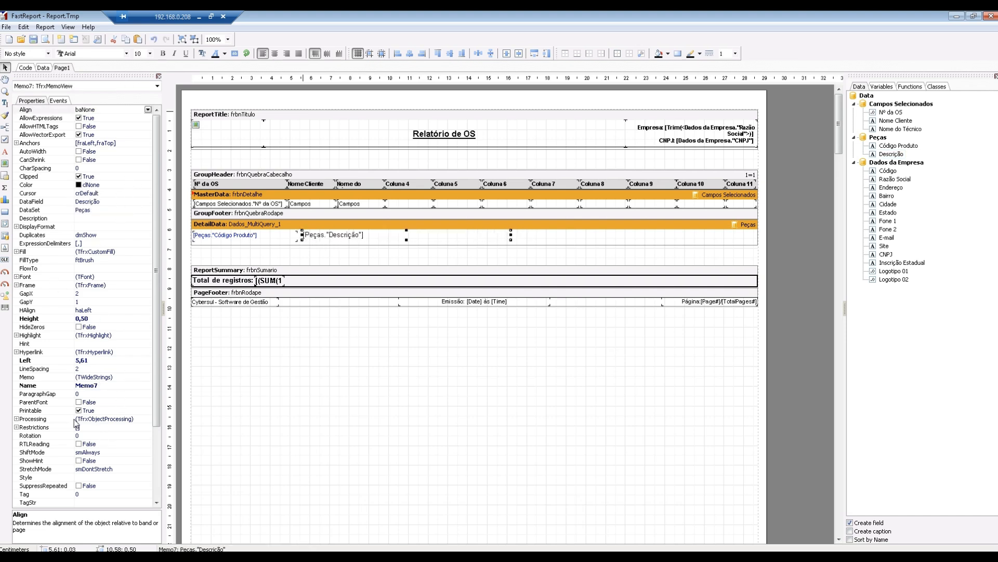
click(17, 276)
click(92, 326)
text(8)
key(Return)
Try to enter a blue colour name by hand as the Descrição field's font colour
click(107, 294)
text(clbl)
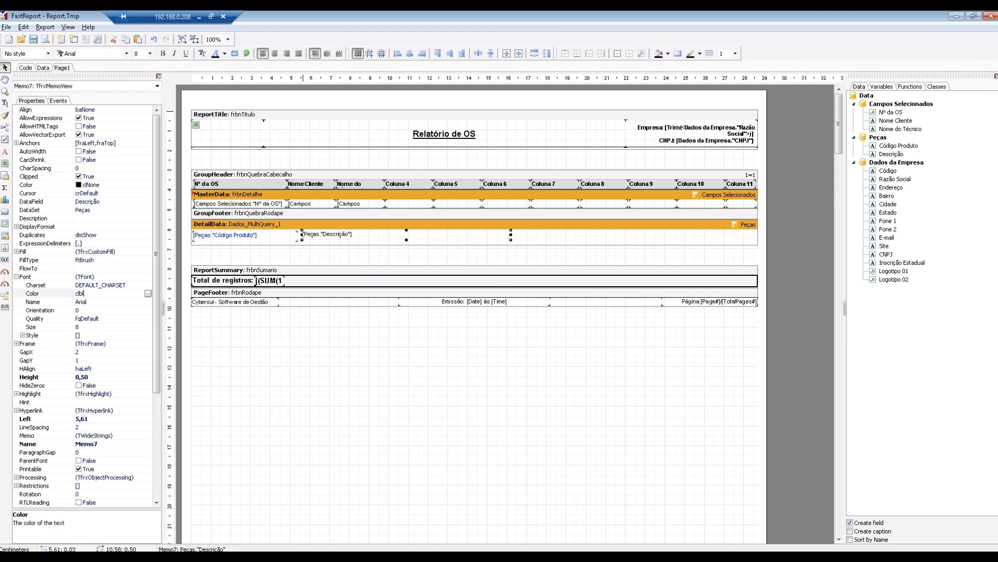
key(Return)
key(Return)
click(148, 295)
click(148, 294)
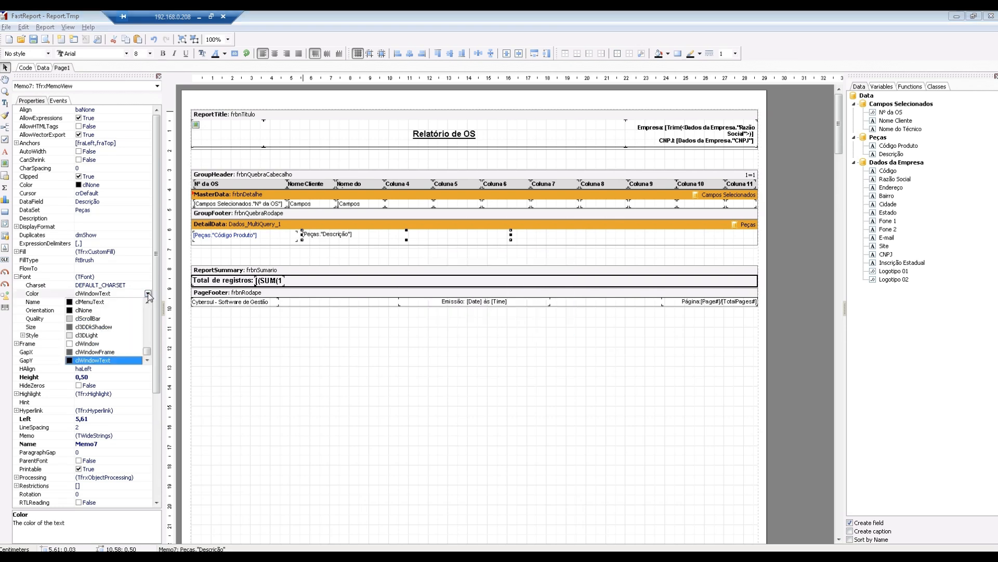
text(clbue)
key(Return)
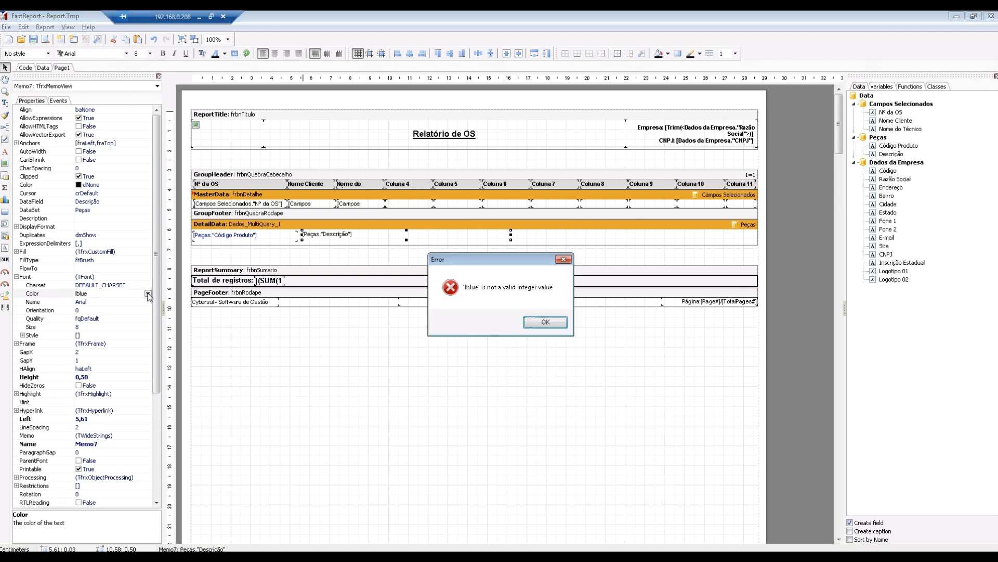
key(Return)
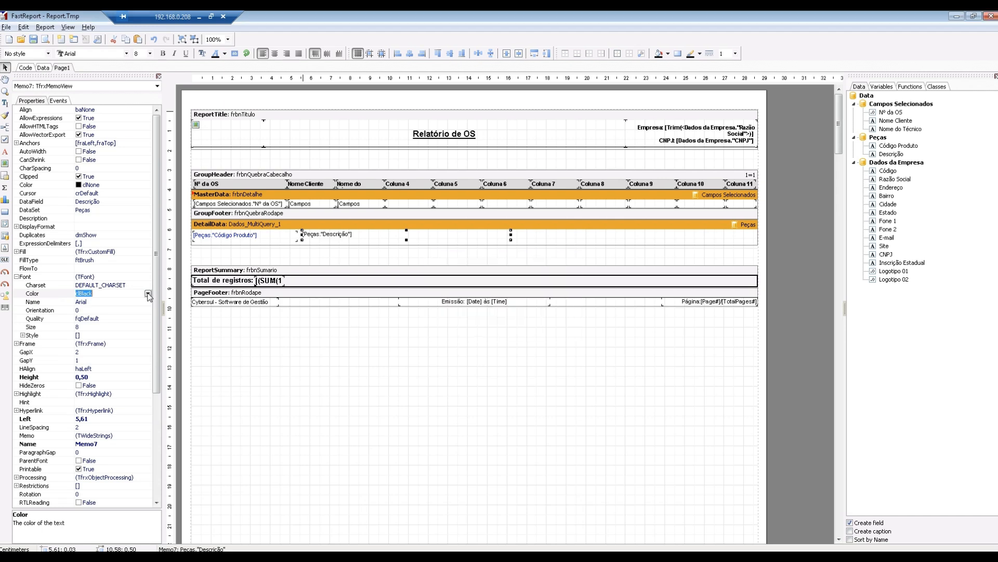
Set the Descrição field's font colour to clBlue from the list of available colours
click(148, 294)
scroll(112, 343, down, 2)
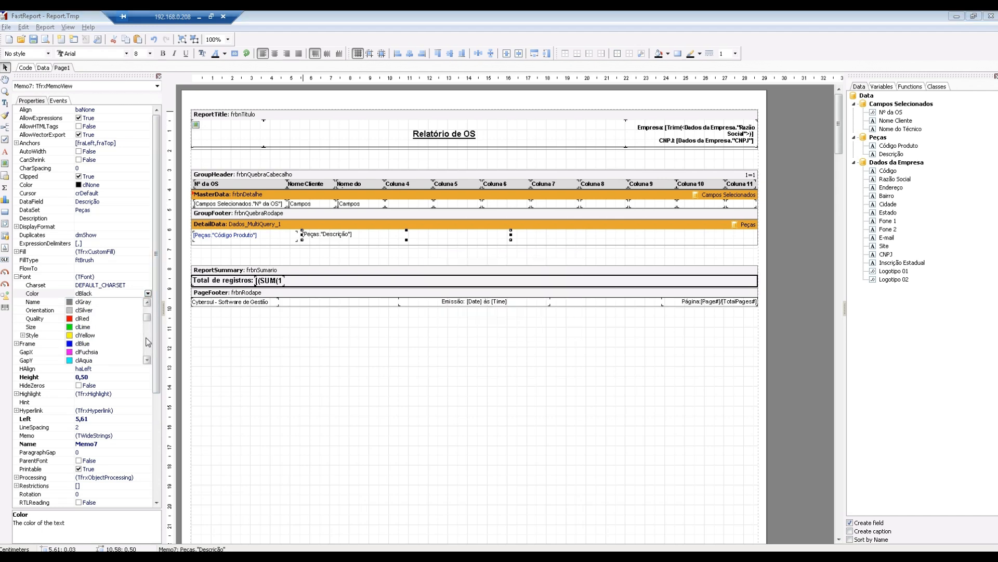
click(111, 344)
click(104, 309)
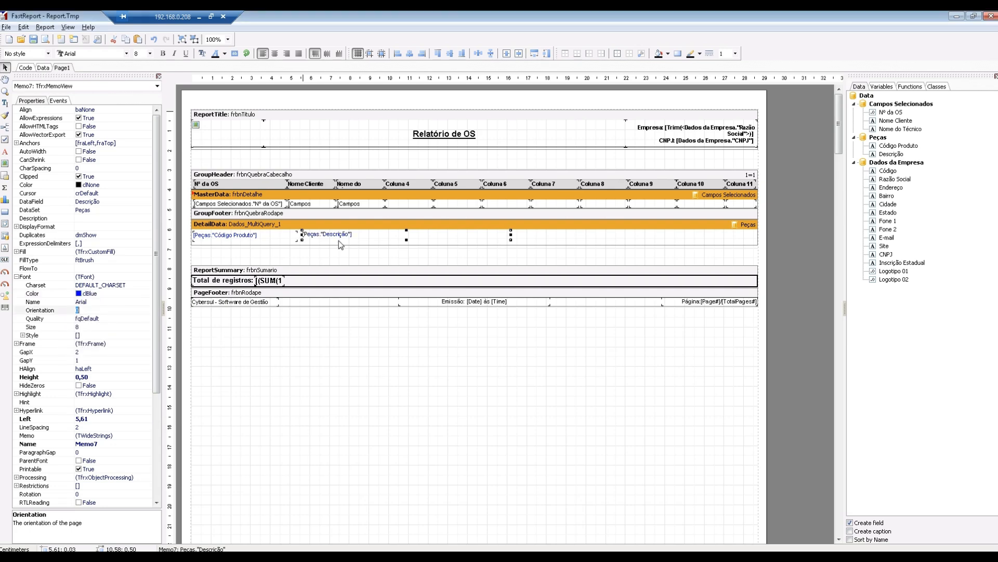
Leave the layout designer saving the changes, review the part descriptions in the regenerated report, and close the viewer
click(992, 16)
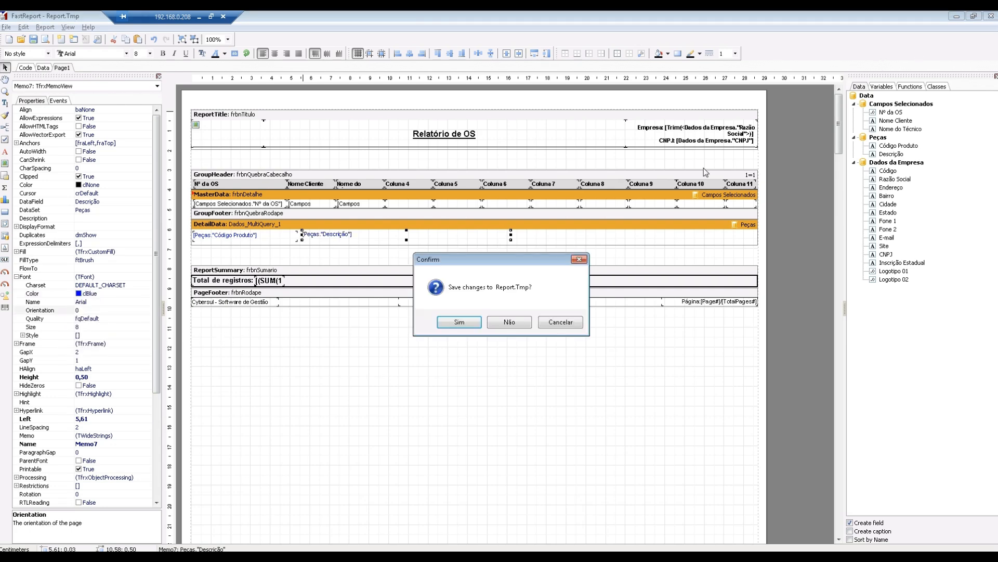
click(460, 323)
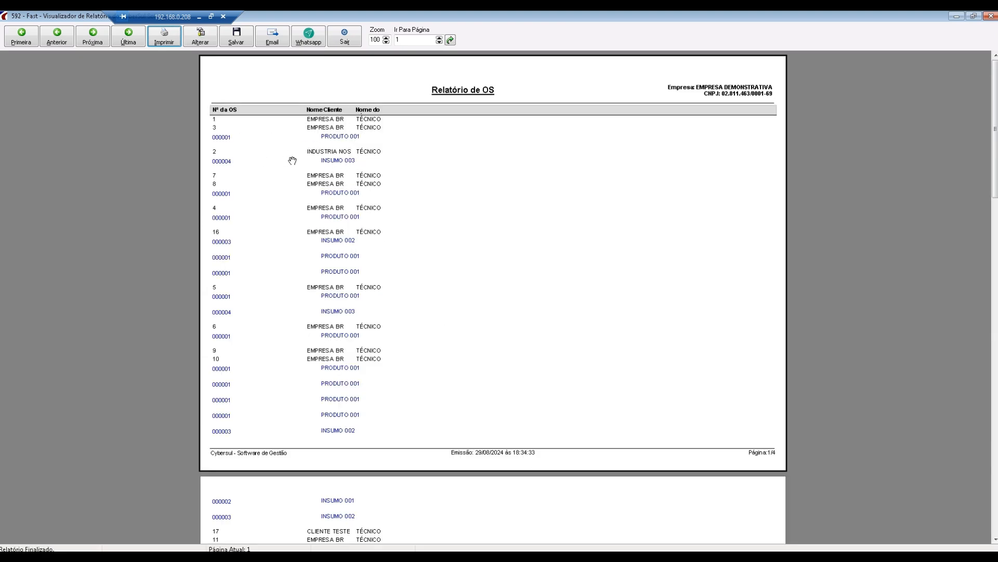
click(359, 162)
drag(996, 168, 961, 270)
click(339, 35)
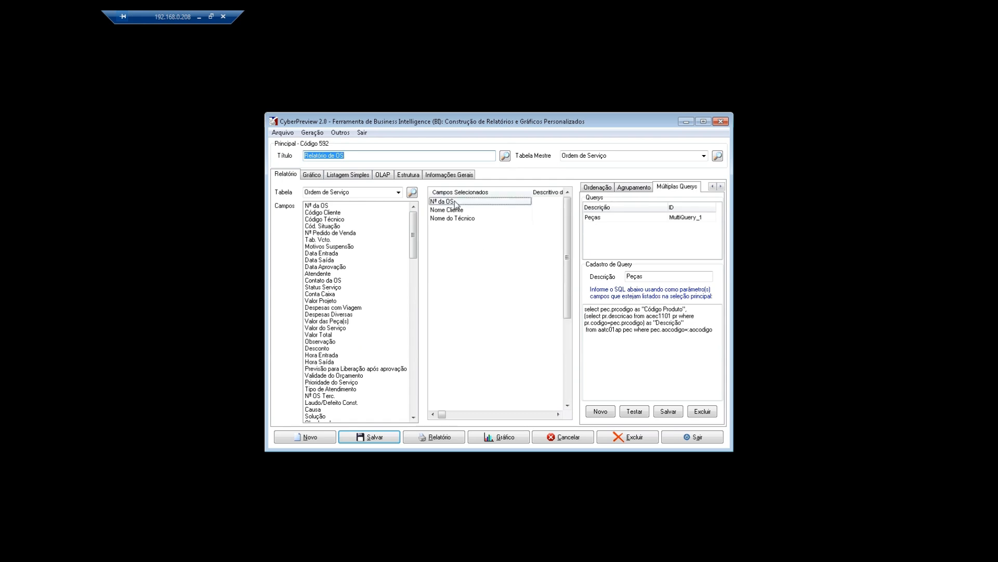
Filter Nº da OS with Maior que 19 and Menor que 20, generate the report to review it, and close the viewer
click(455, 204)
click(720, 186)
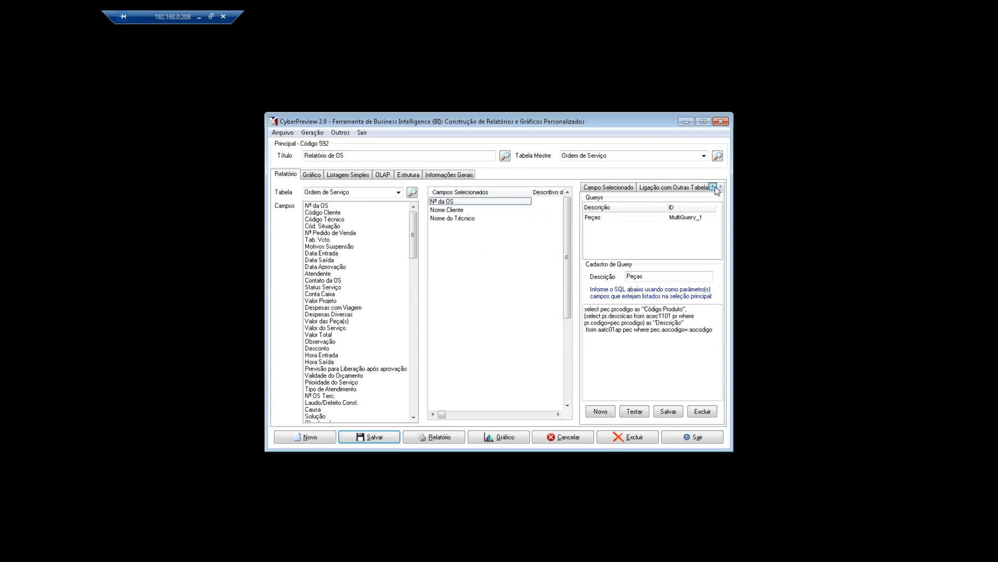
click(599, 187)
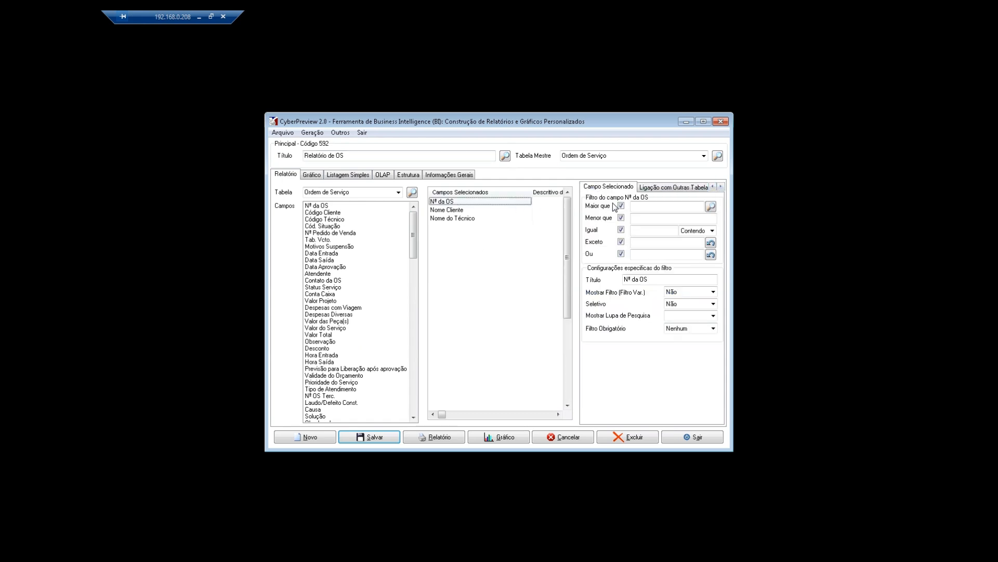
click(645, 208)
text(19)
key(Tab)
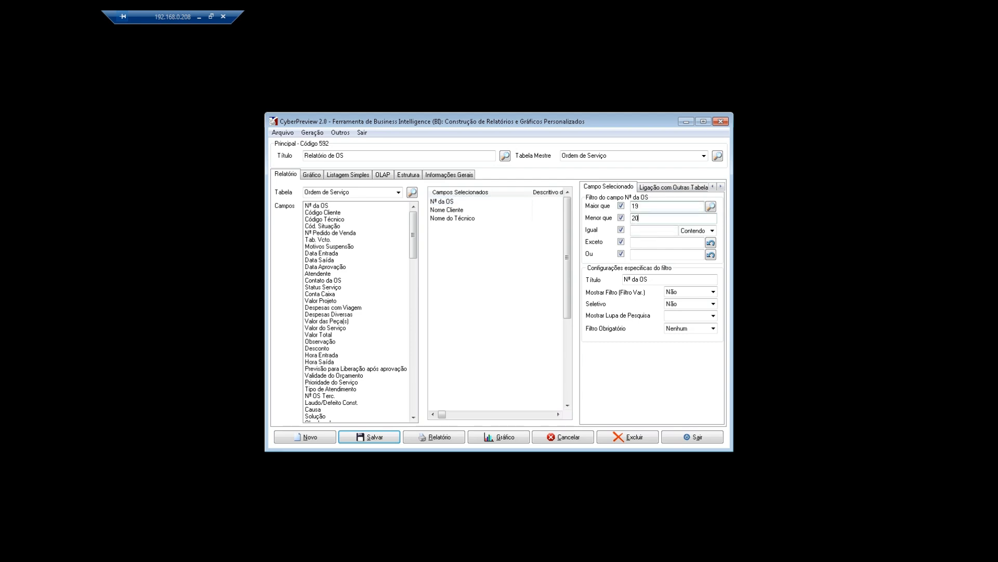
click(429, 438)
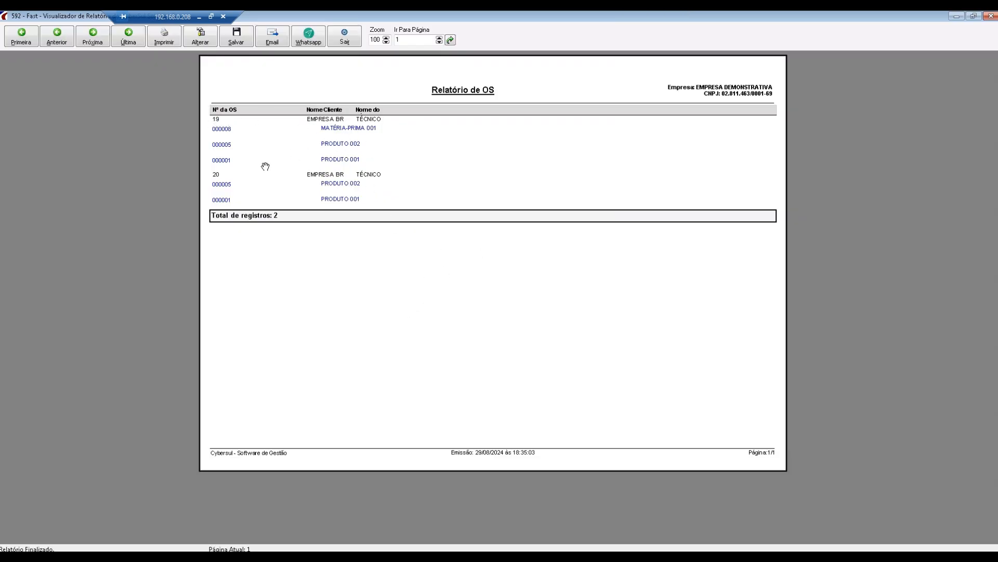
click(358, 34)
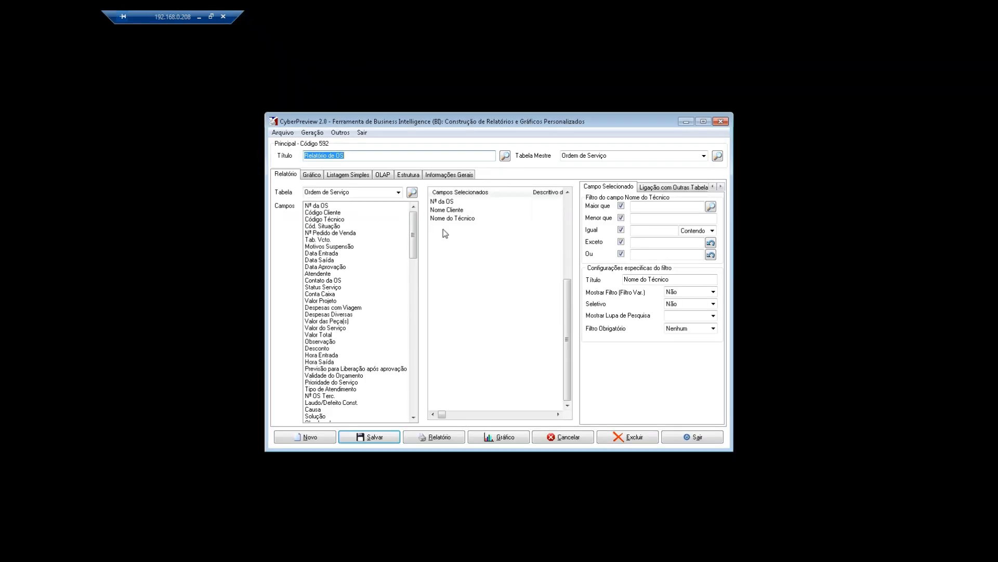
Add a new query described as "Serviço" to the report's multiple queries
click(721, 187)
click(721, 187)
click(677, 187)
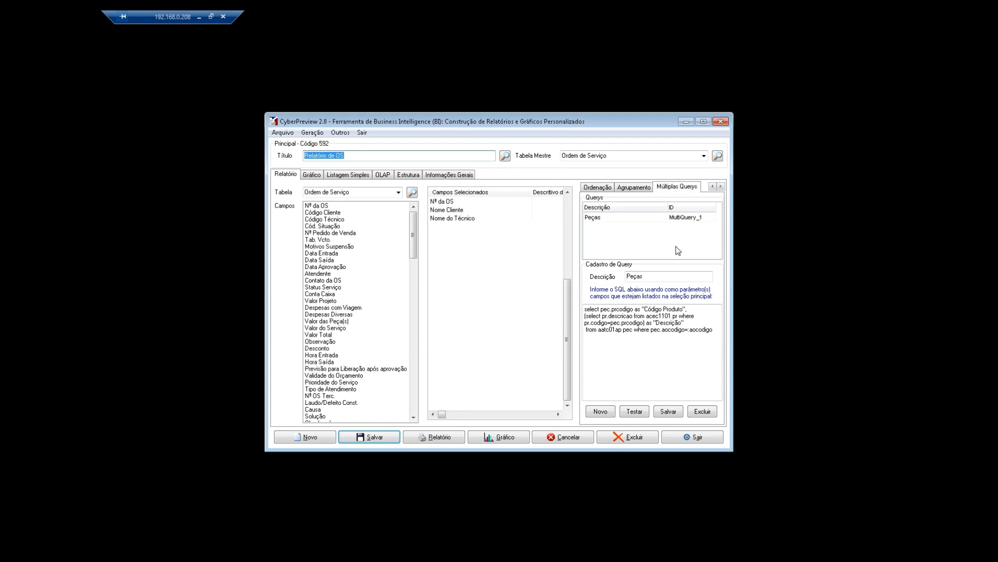
click(602, 412)
click(658, 274)
text(S)
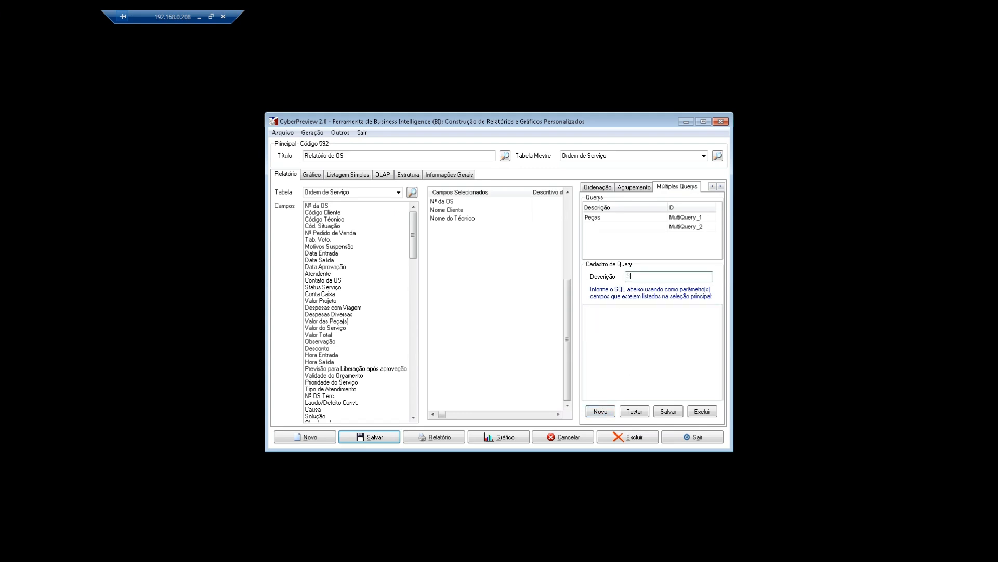
text(erviço)
double_click(657, 276)
Generate the Serviço query's SQL from the Serviços da Ordem de Serviço table, linked to Produto/Serviço, and acknowledge the notice
right_click(650, 323)
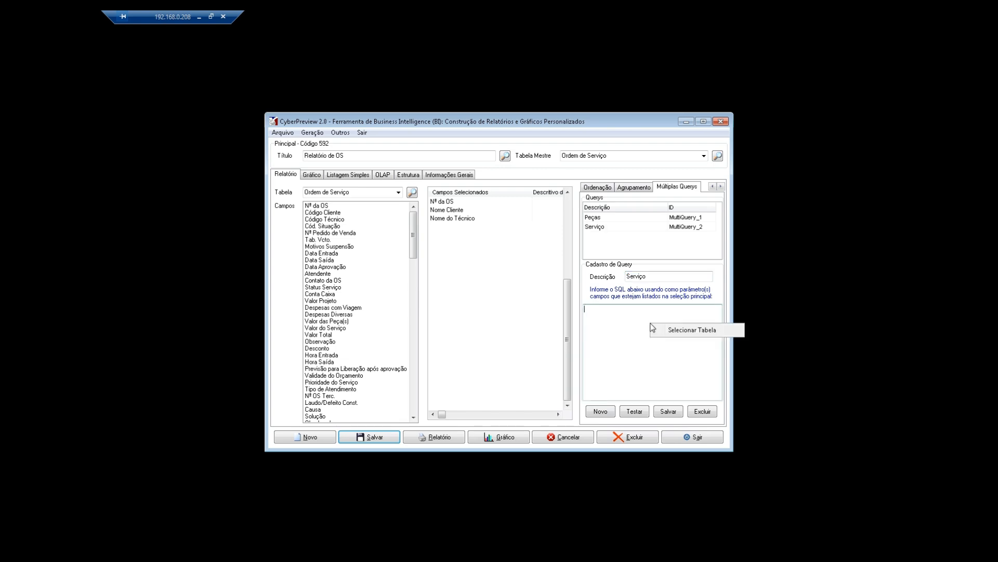
click(684, 333)
text(ser)
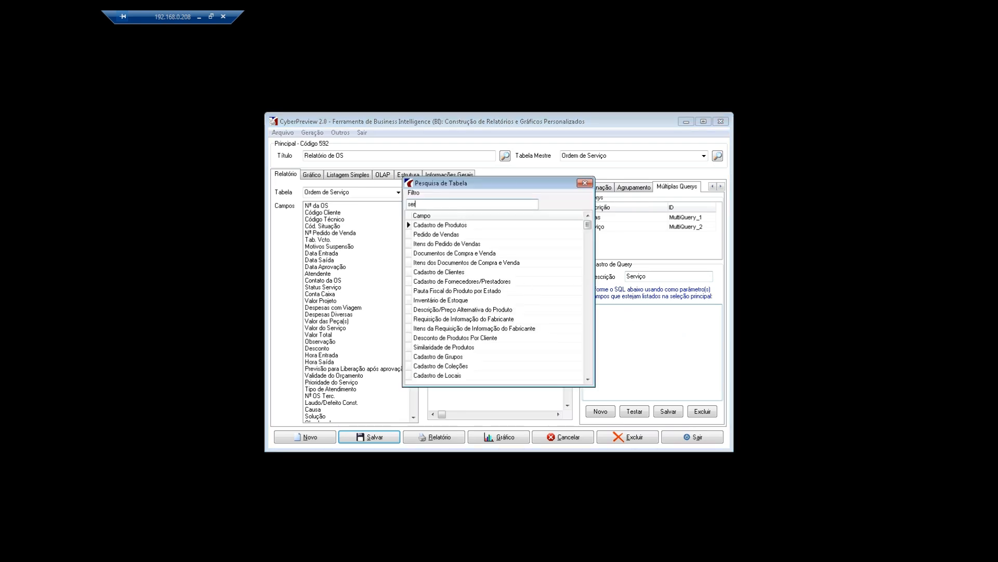
text(viço)
click(451, 246)
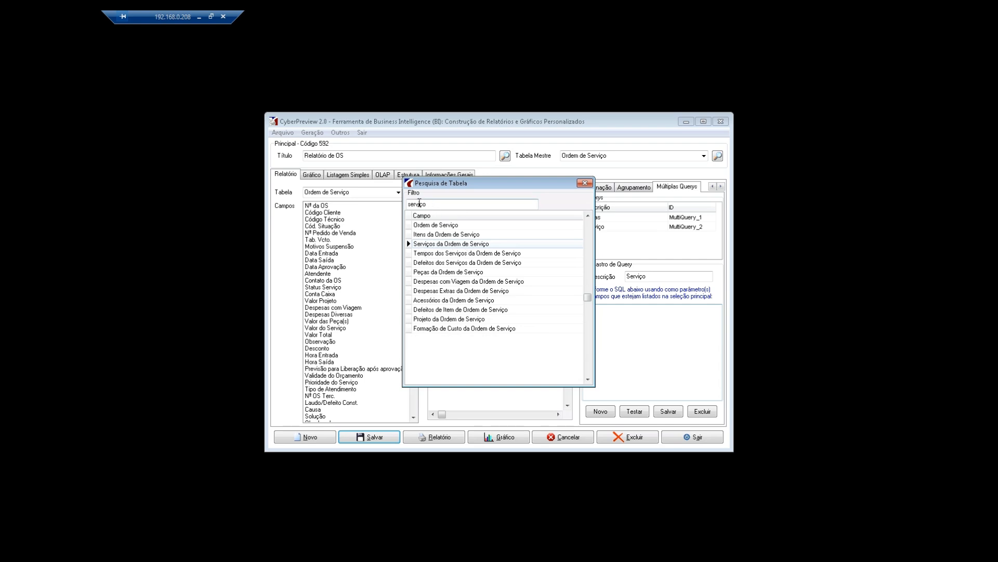
double_click(458, 247)
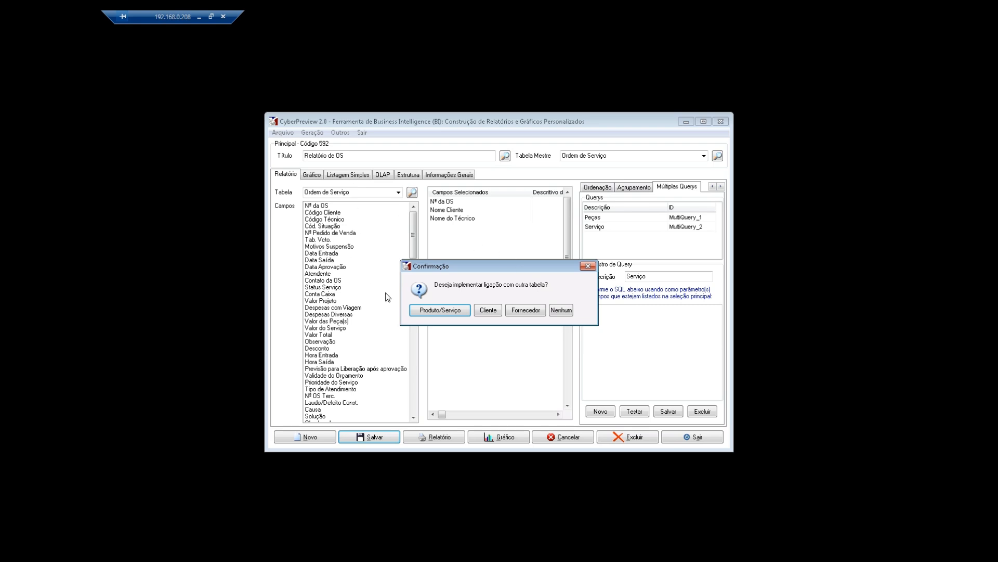
click(462, 312)
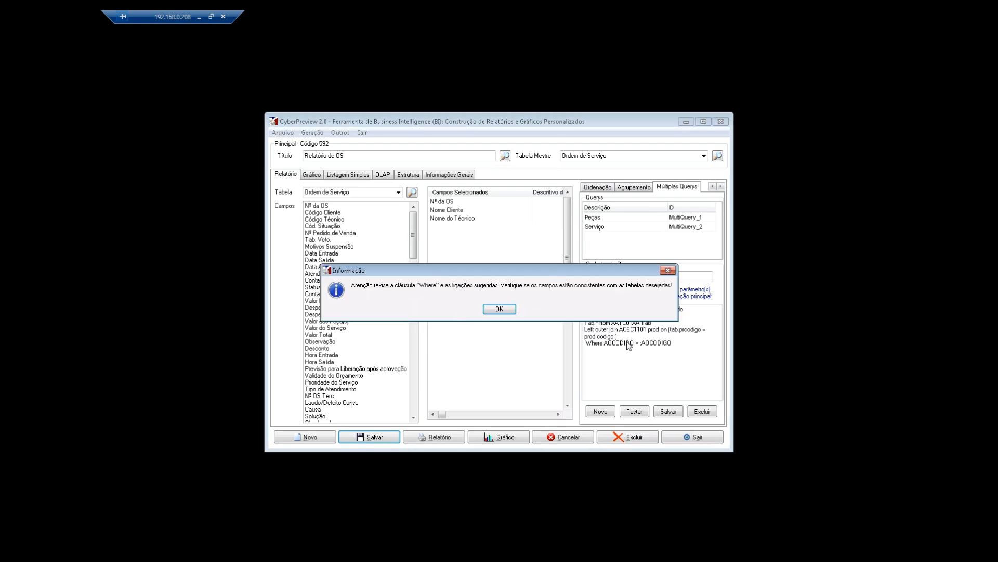
click(499, 308)
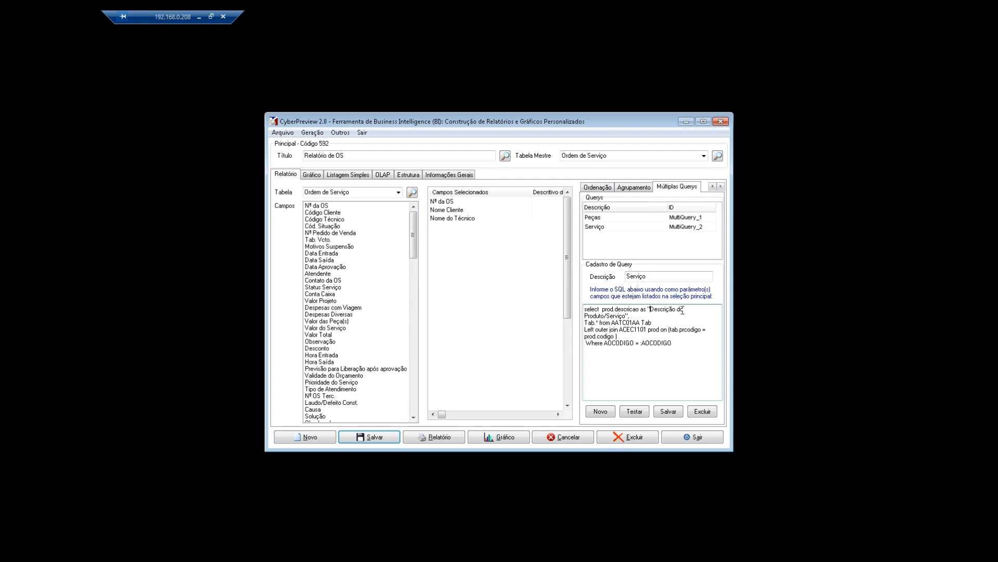
Shorten the description column's alias in the Serviço SQL to "Descrição do Serviço"
key(shift+Right)
key(shift+Right)
key(shift+Right)
key(shift+Right)
key(shift+Right)
key(Delete)
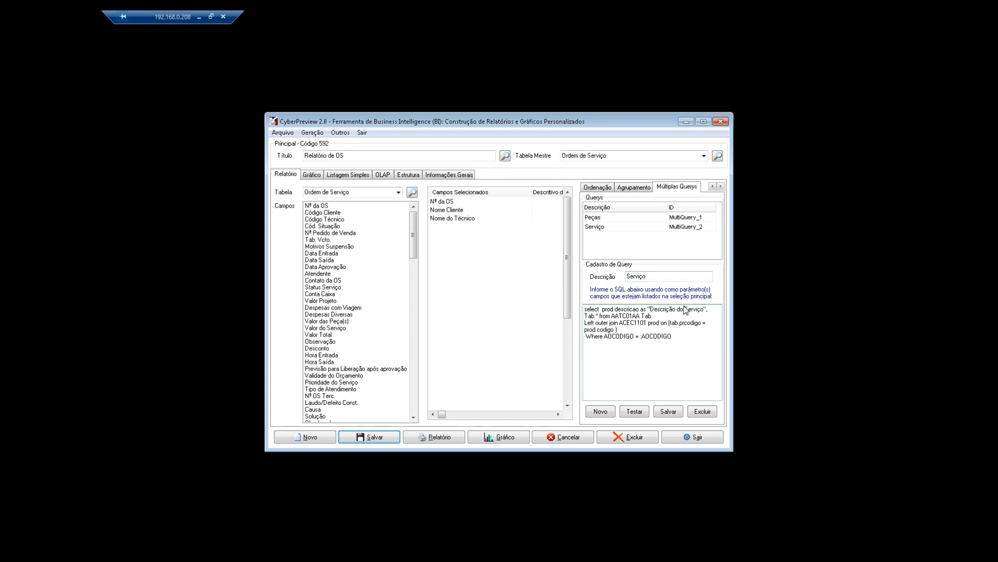
Review the Serviço query's SQL, test it, and dismiss the test result
drag(610, 309, 672, 337)
click(663, 350)
click(653, 385)
click(634, 411)
click(489, 345)
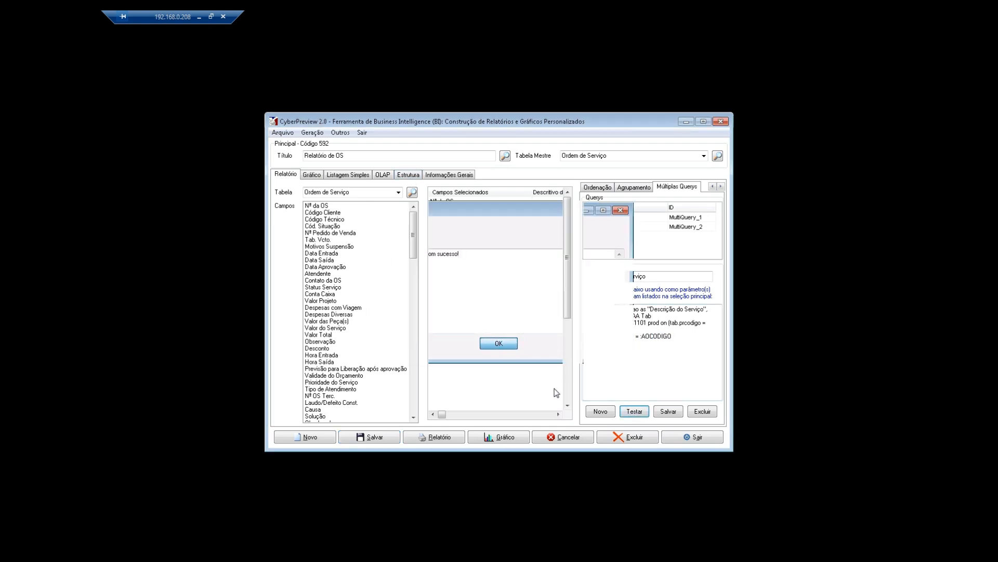
Save the report, clearing the stored data structure to enable the new query, generate it for review, and close the viewer
click(385, 437)
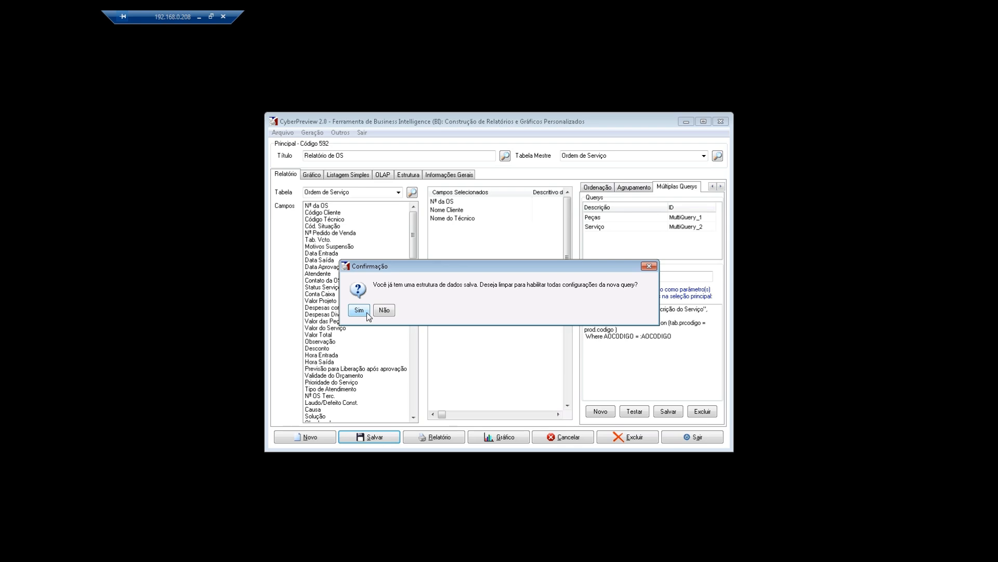
click(367, 312)
click(452, 441)
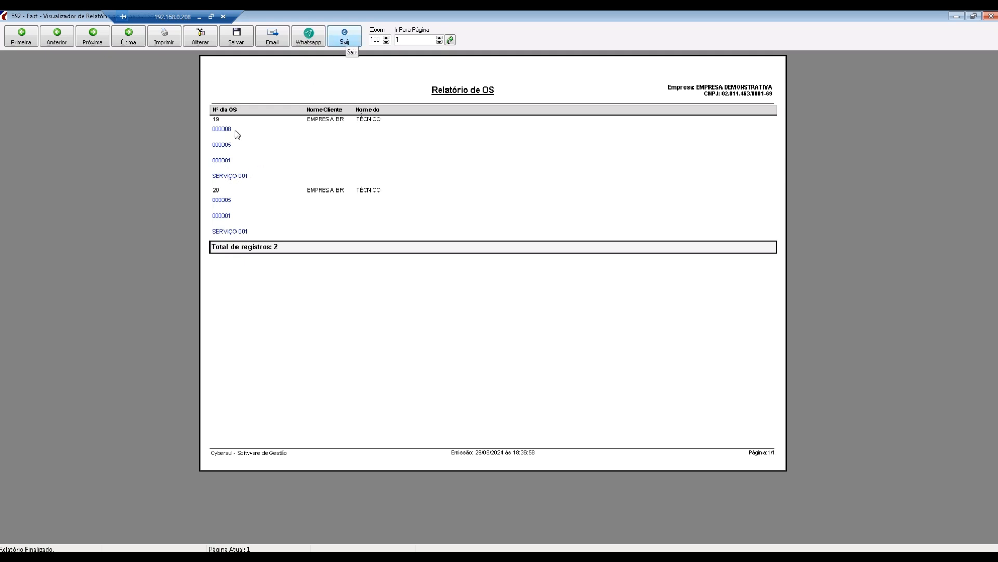
click(349, 37)
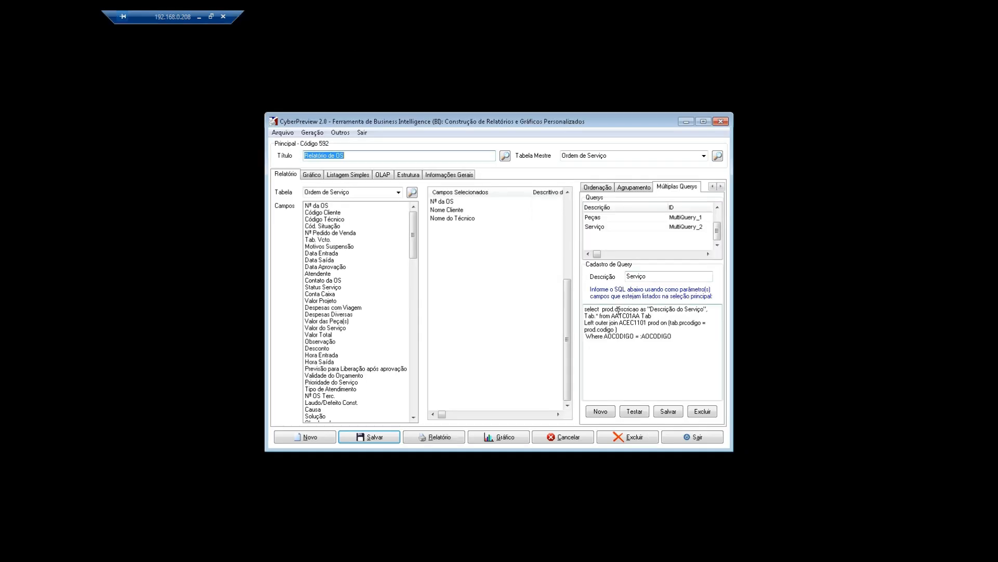
Compare the first column selected in the Serviço query's SQL with the one in the Peças query
click(603, 311)
drag(695, 310, 708, 309)
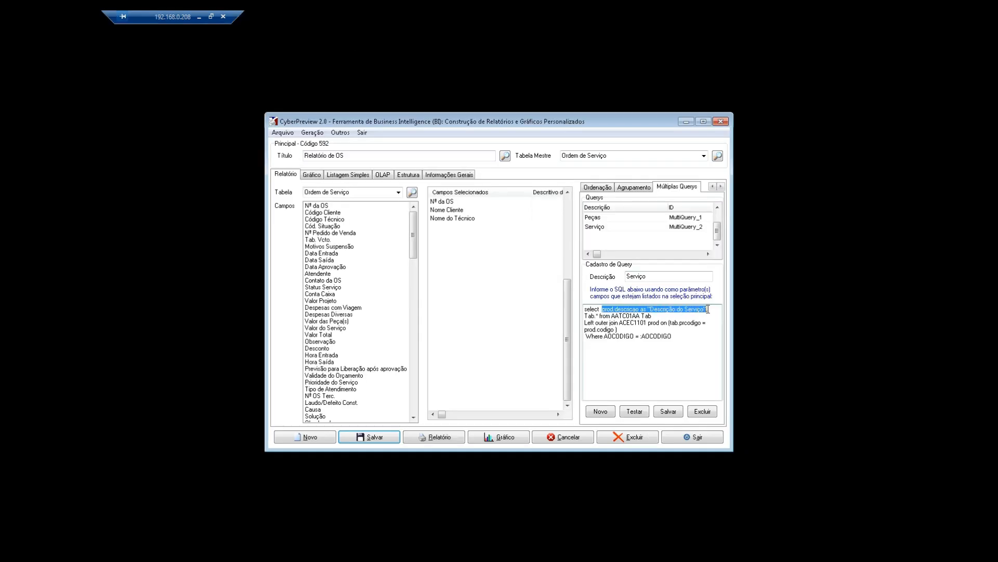
click(624, 315)
click(622, 219)
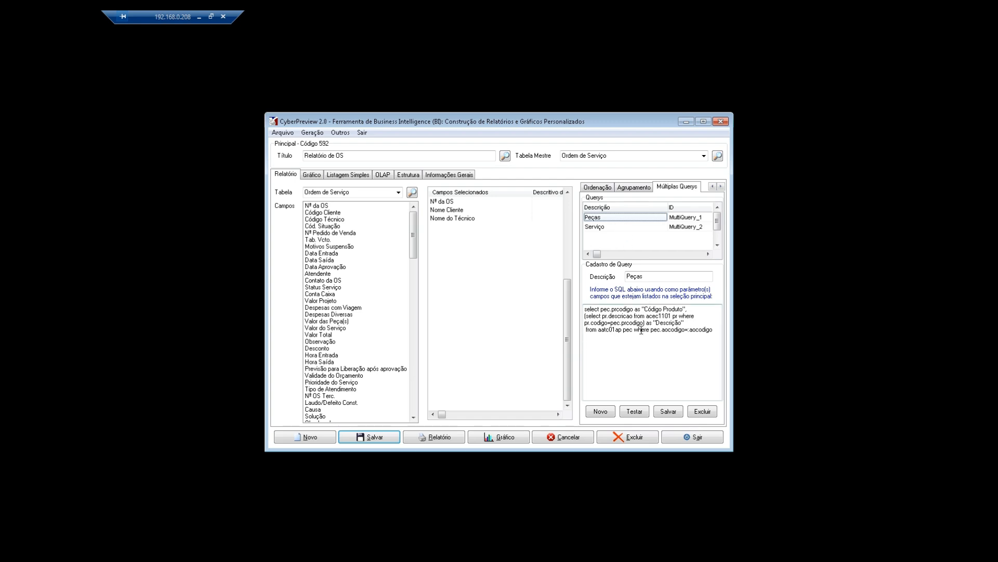
drag(612, 309, 681, 309)
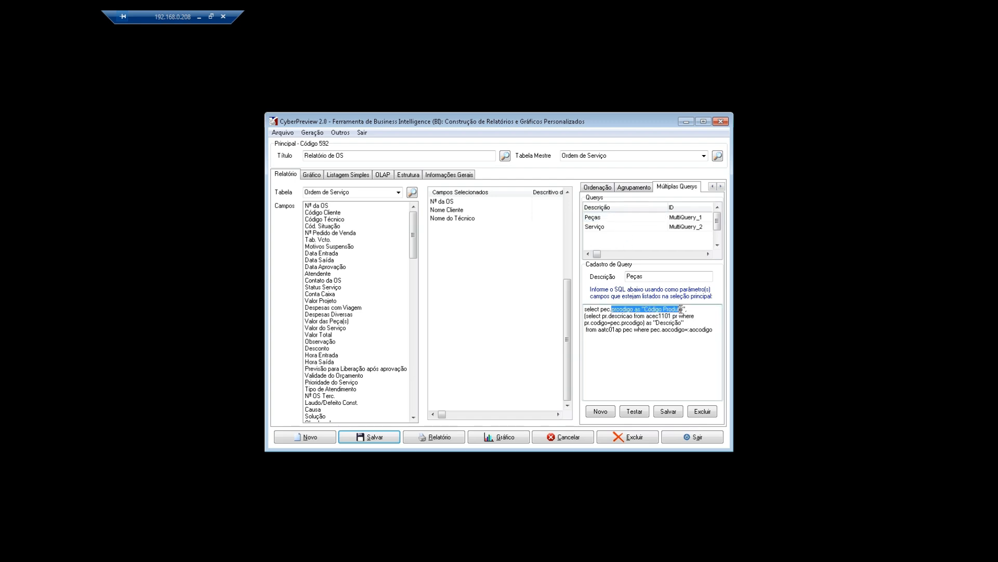
drag(607, 309, 693, 309)
Generate the report and open its layout designer by entering the report-editing password
click(440, 437)
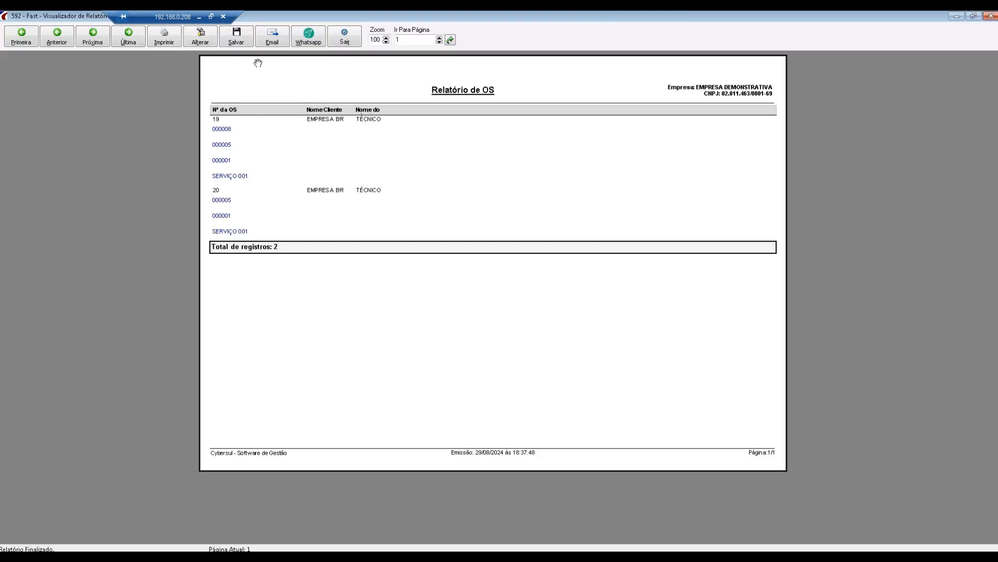
click(205, 36)
text(1)
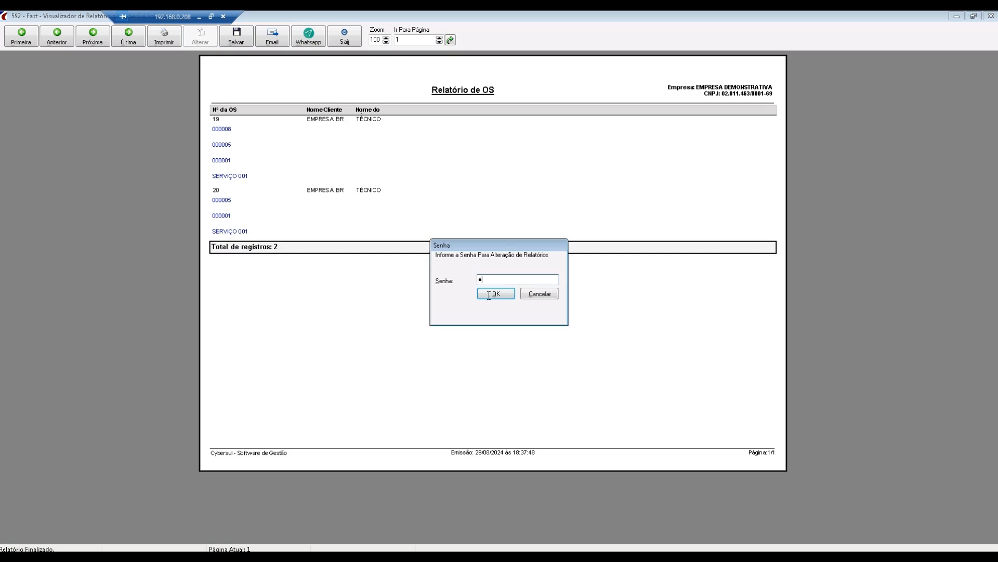
click(494, 294)
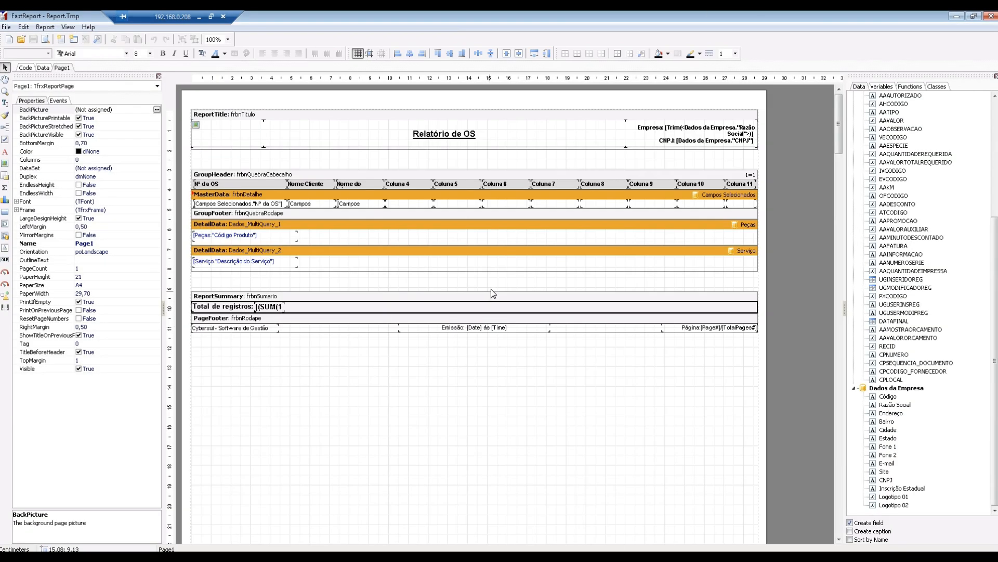
Examine the Peças and Serviço detail bands, their placed fields, and the data fields available from the Serviço query
click(750, 229)
click(745, 256)
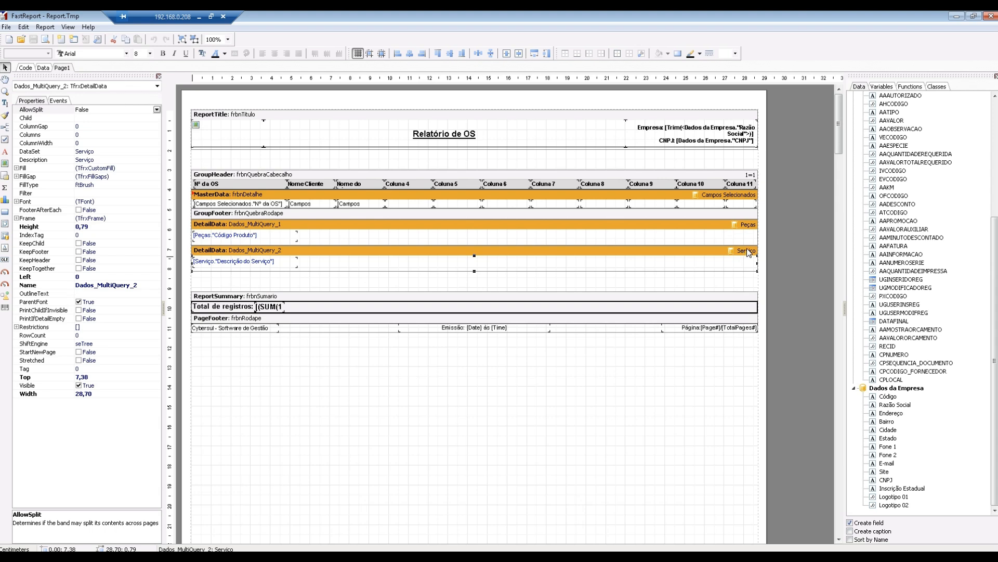
click(240, 240)
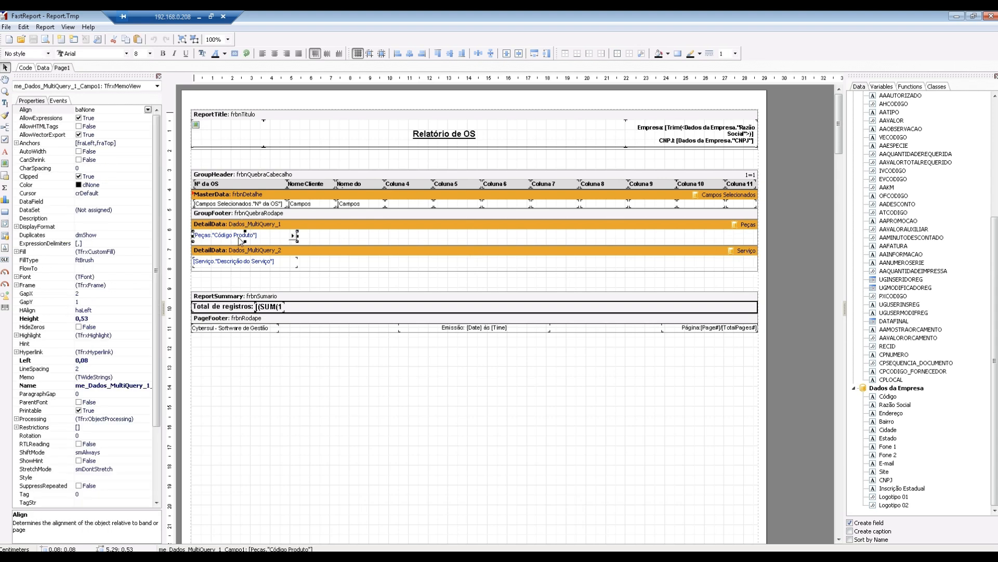
click(267, 263)
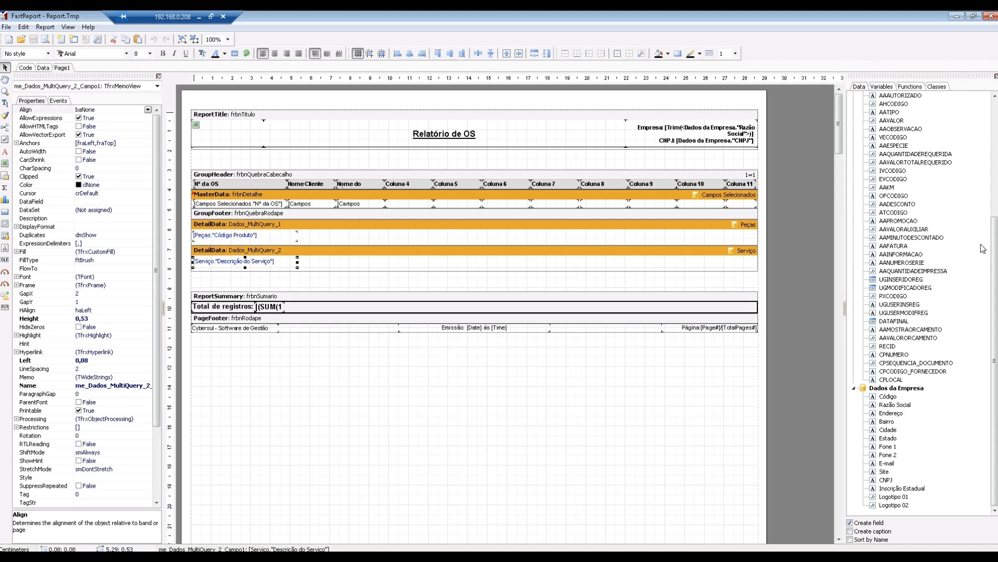
click(996, 156)
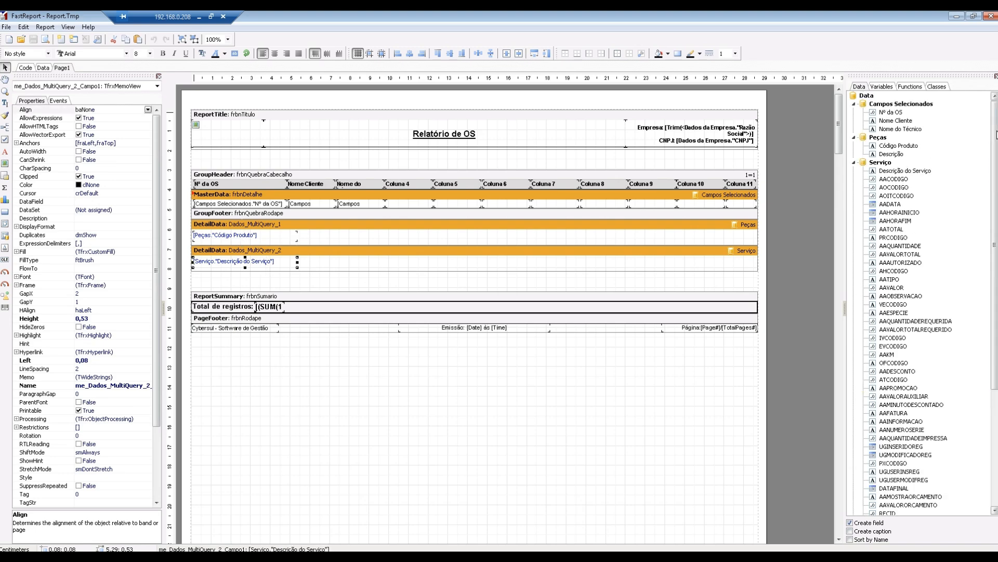
click(884, 165)
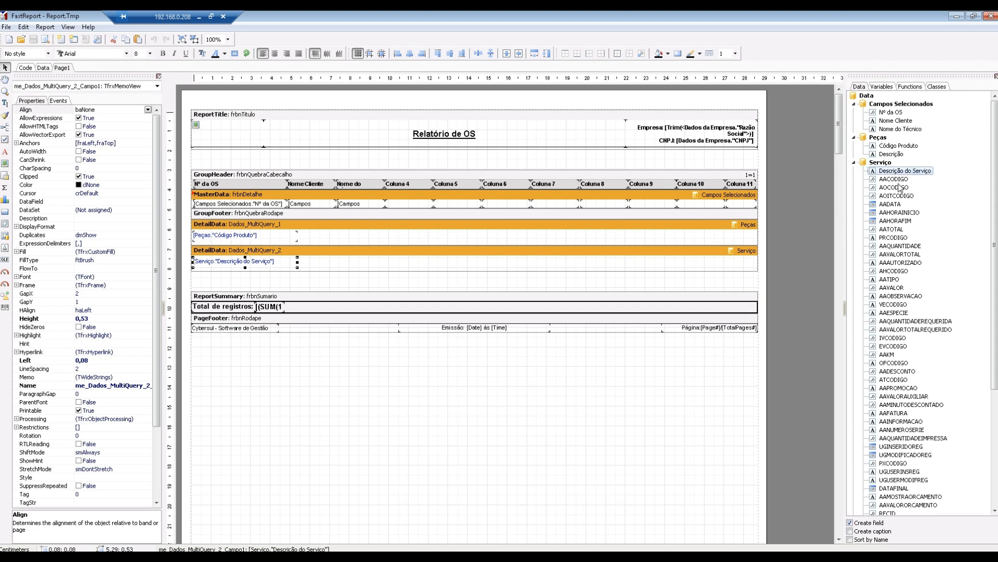
click(906, 180)
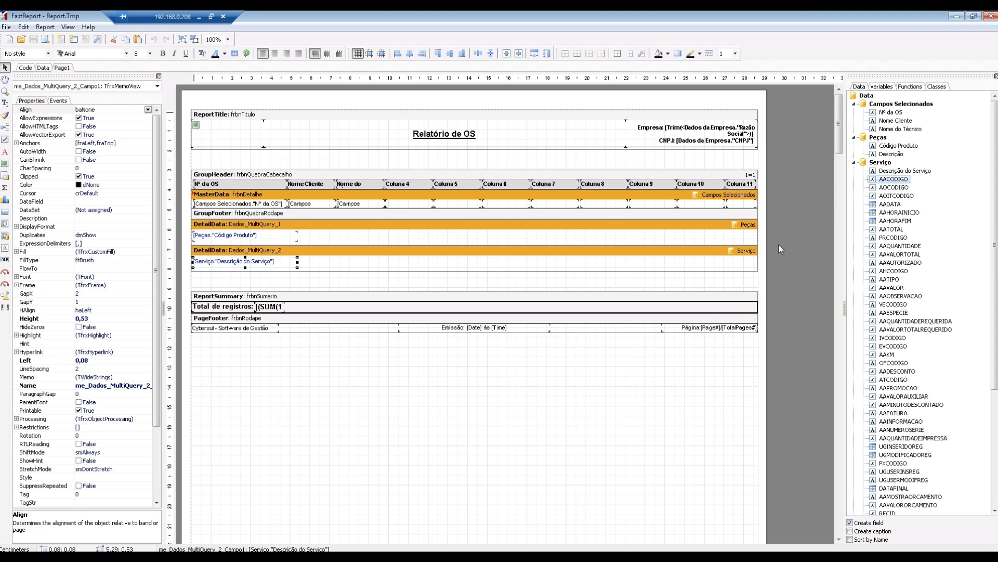
Move the Descrição do Serviço field to about 6.16 cm and place Serviço's PRCODIGO field at the start of its band
drag(248, 263, 365, 261)
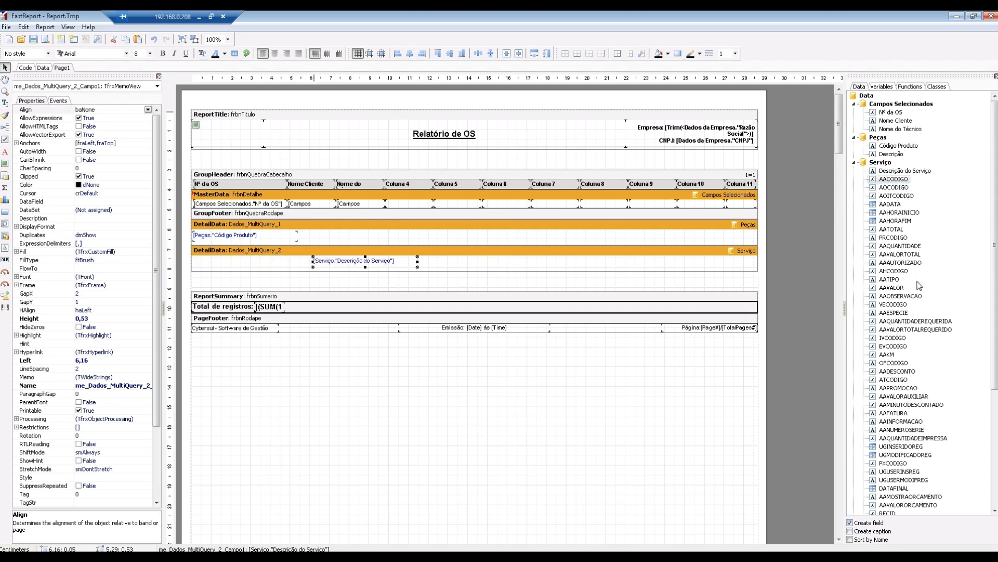
click(894, 239)
drag(895, 239, 201, 266)
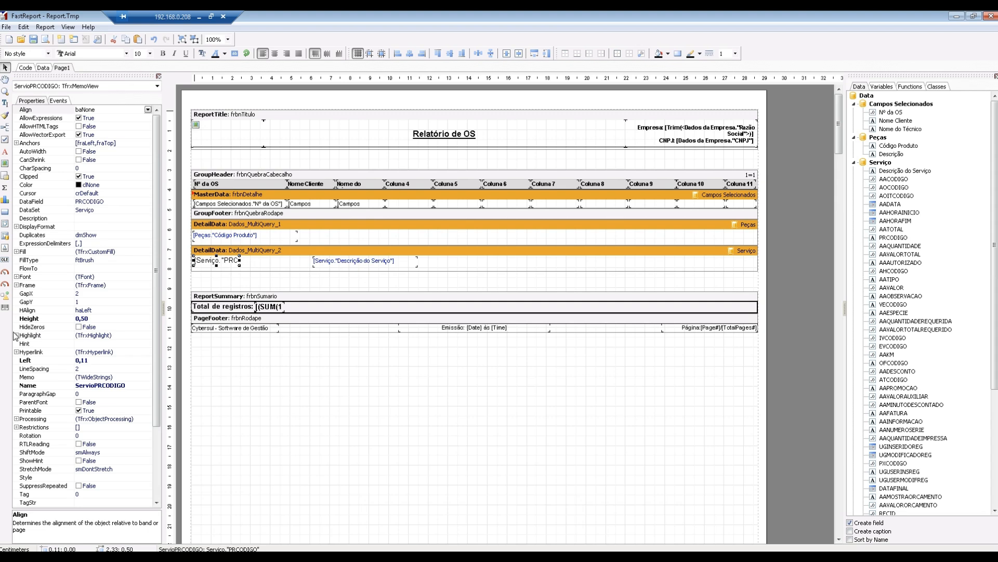
Set the PRCODIGO field's font colour to clBlue
click(16, 277)
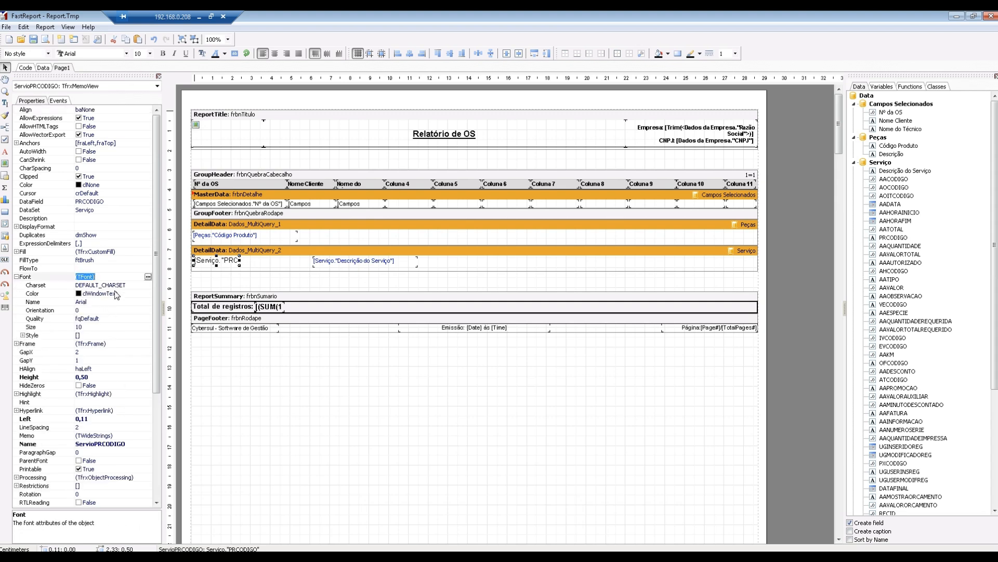
click(115, 293)
click(148, 293)
click(152, 358)
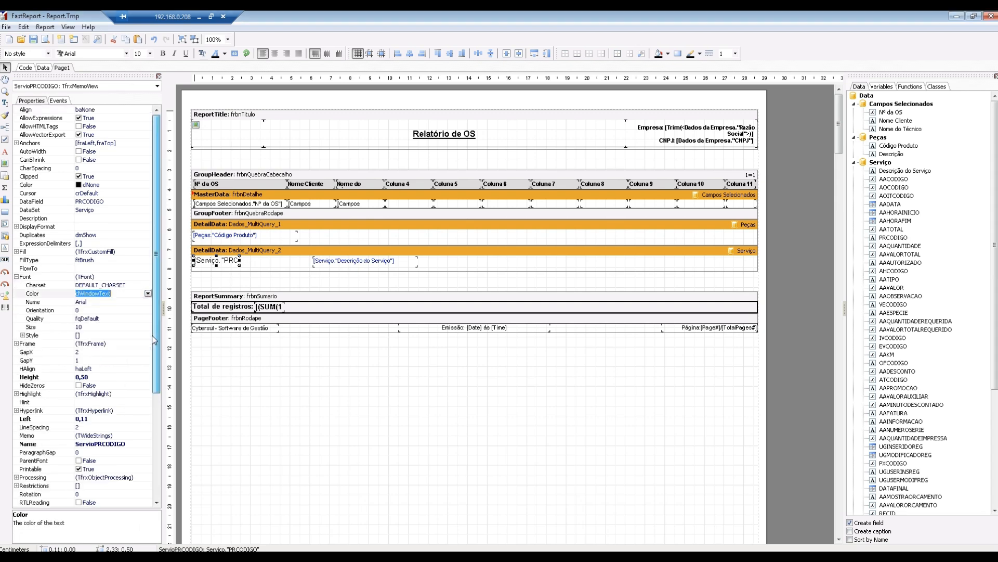
click(148, 295)
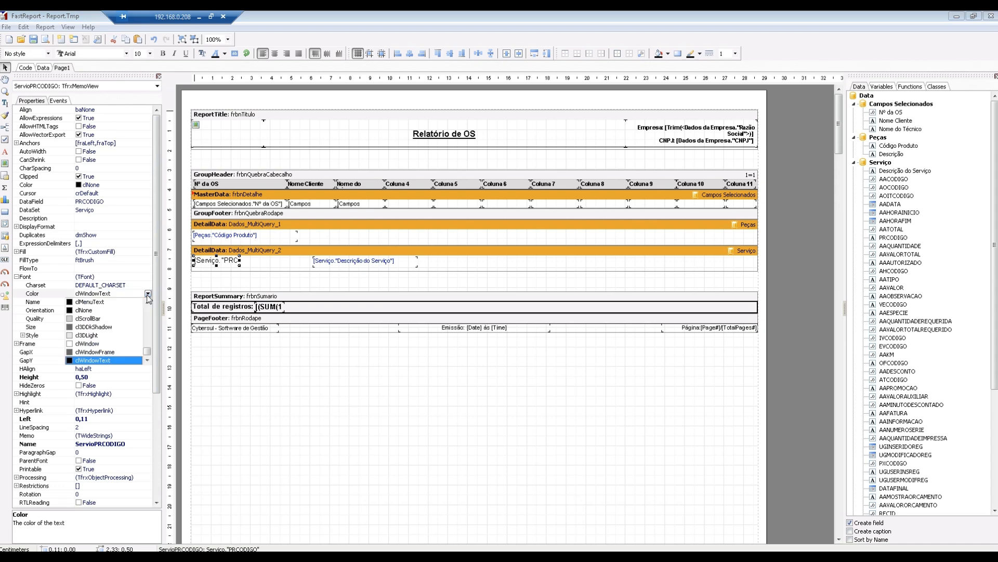
text(l)
click(148, 293)
click(153, 301)
text(lue)
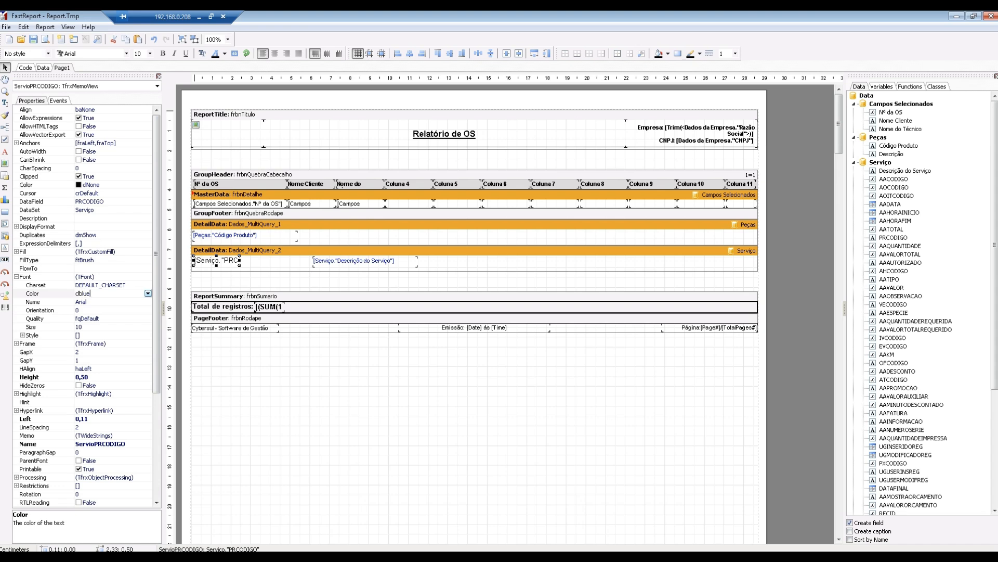
key(Return)
Set the PRCODIGO field's font size to 8 and widen the field to about 5.11 cm
click(93, 325)
text(8)
key(Return)
drag(239, 260, 294, 262)
Place the Peças Descrição field beside the product code in the Peças band, with font colour clBlue and size 8
drag(892, 154, 317, 240)
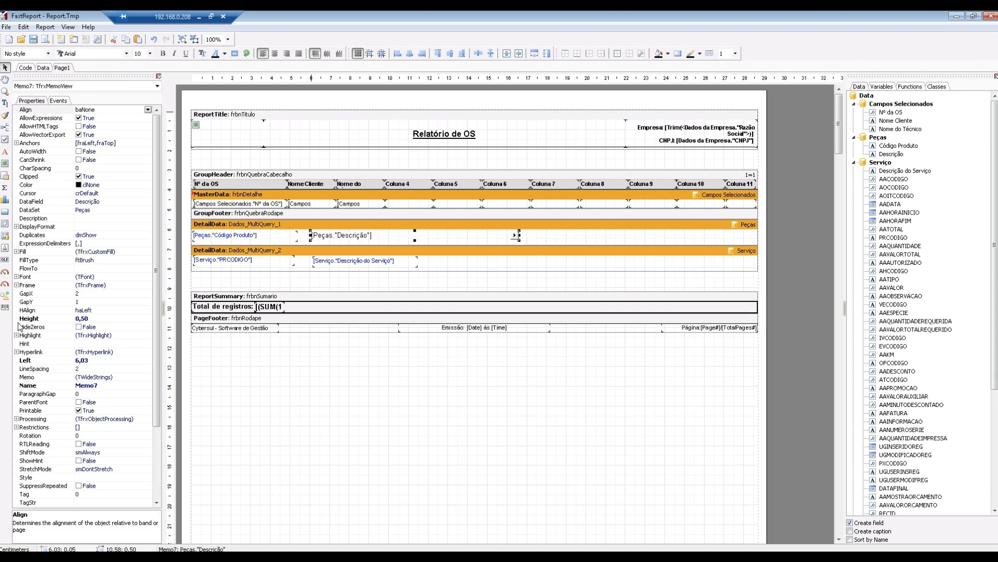
click(16, 276)
click(98, 294)
text(clblue)
key(Return)
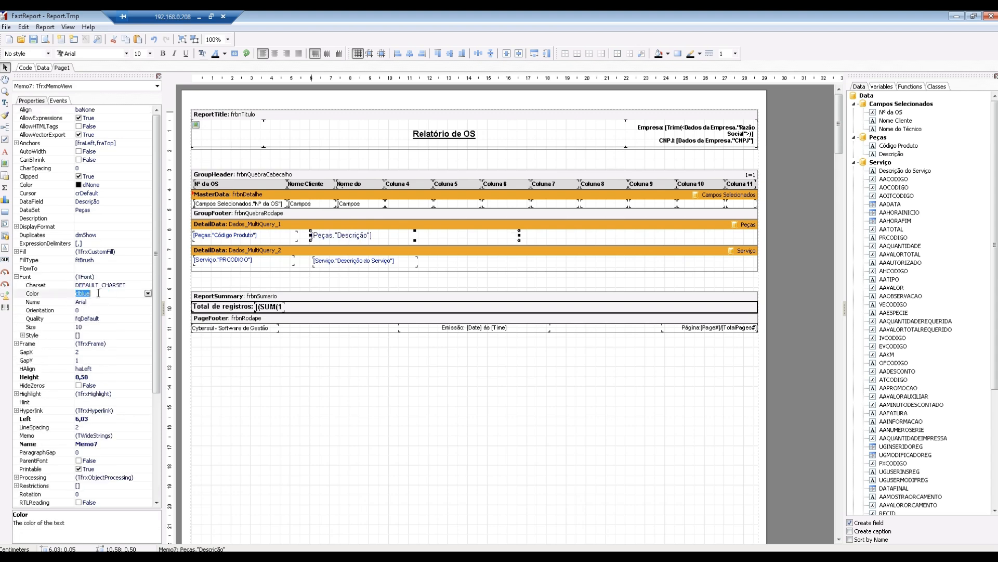
click(102, 327)
text(8)
key(Return)
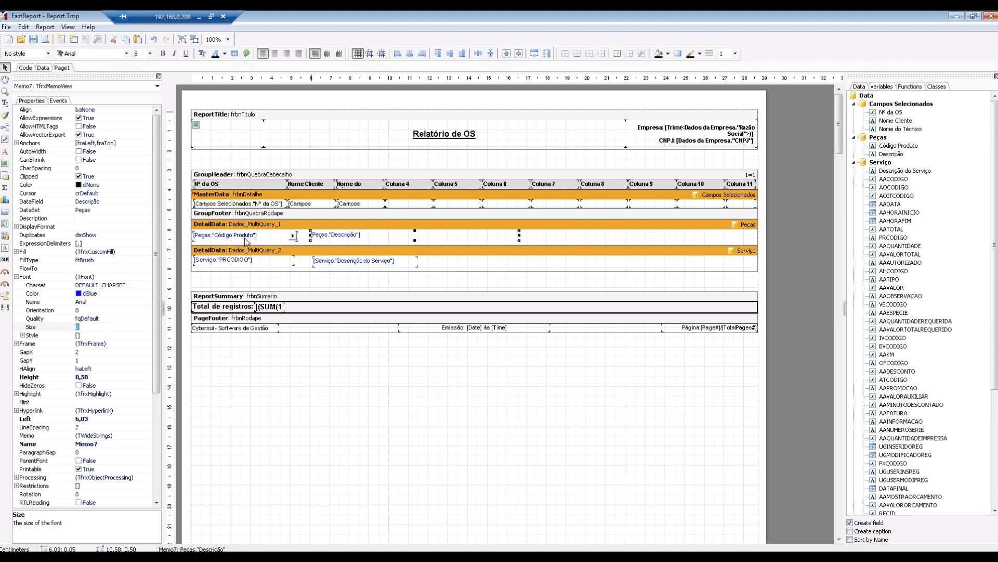
click(240, 264)
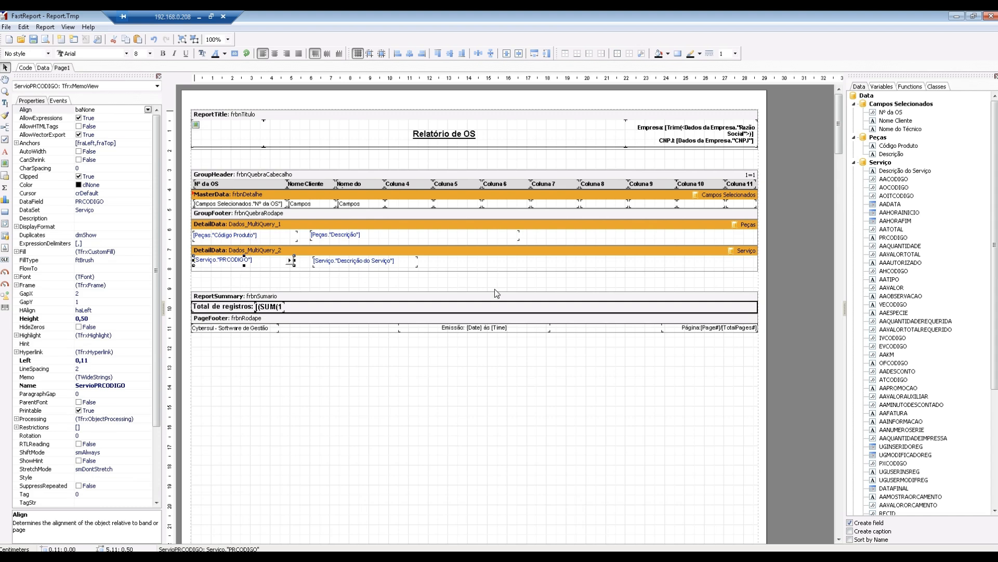
Close the layout designer, saving the changes to the report, and return to the report preview
click(855, 162)
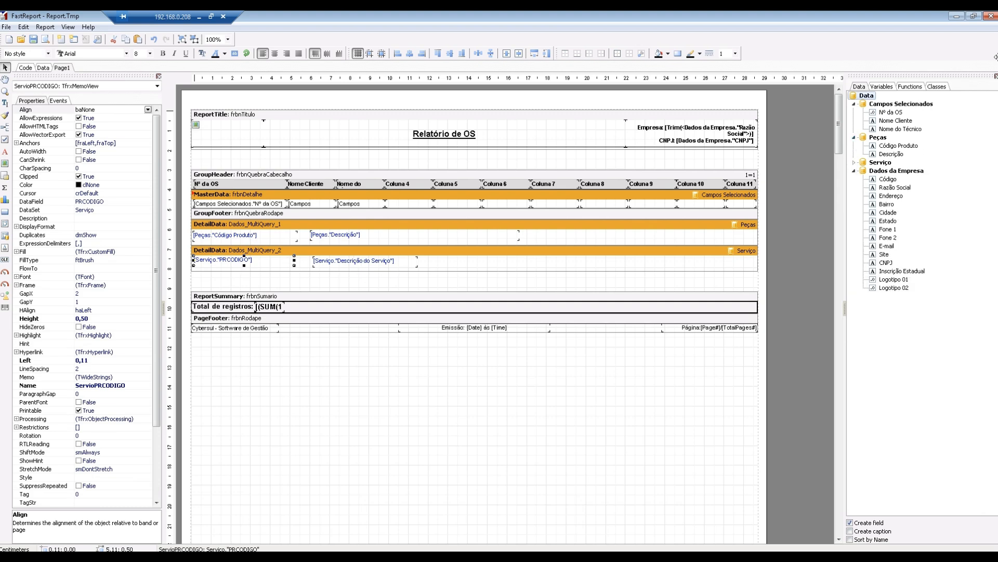
click(994, 19)
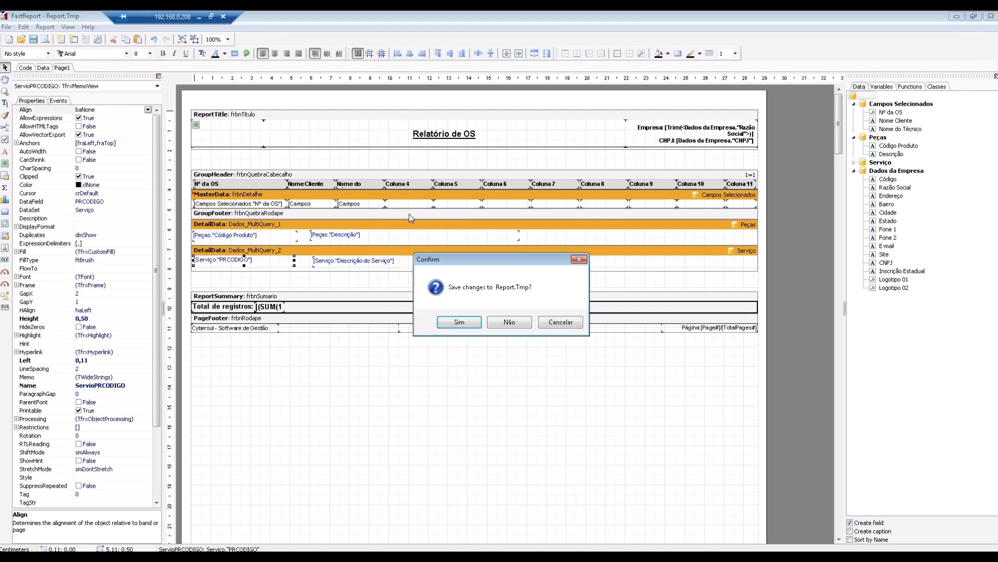
click(459, 323)
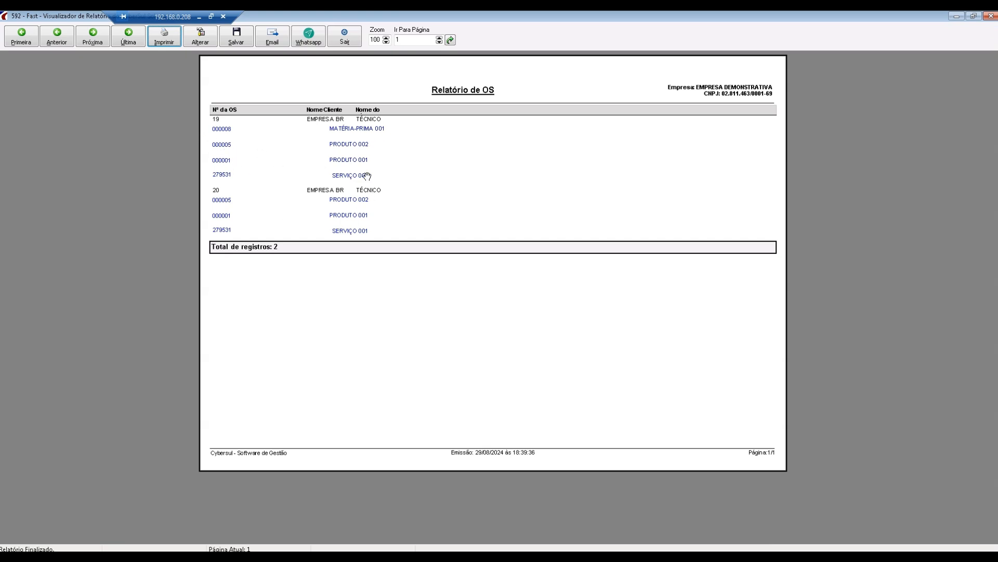
Reopen the previewed report's layout for editing, entering the report-change password
click(201, 36)
text(1)
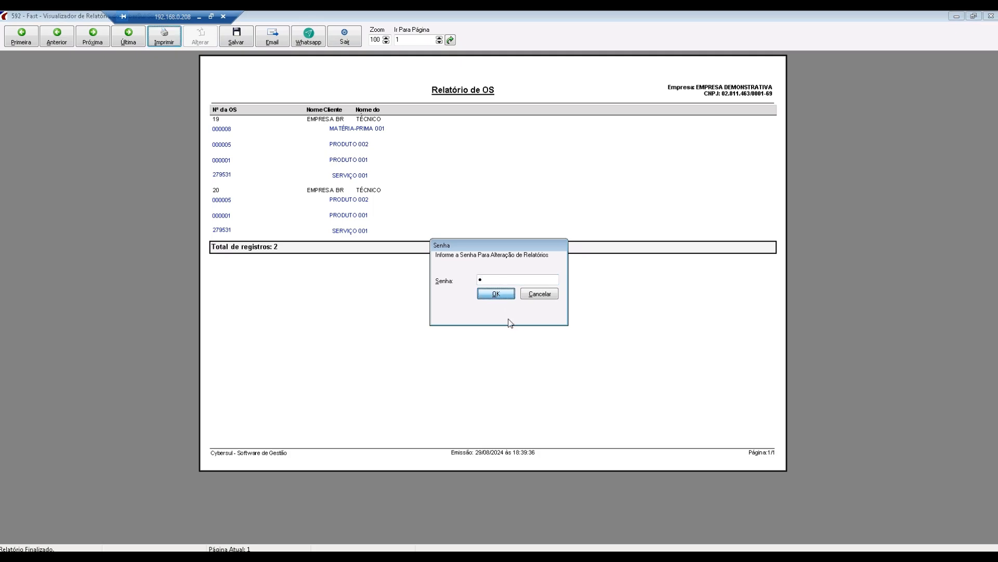
key(Return)
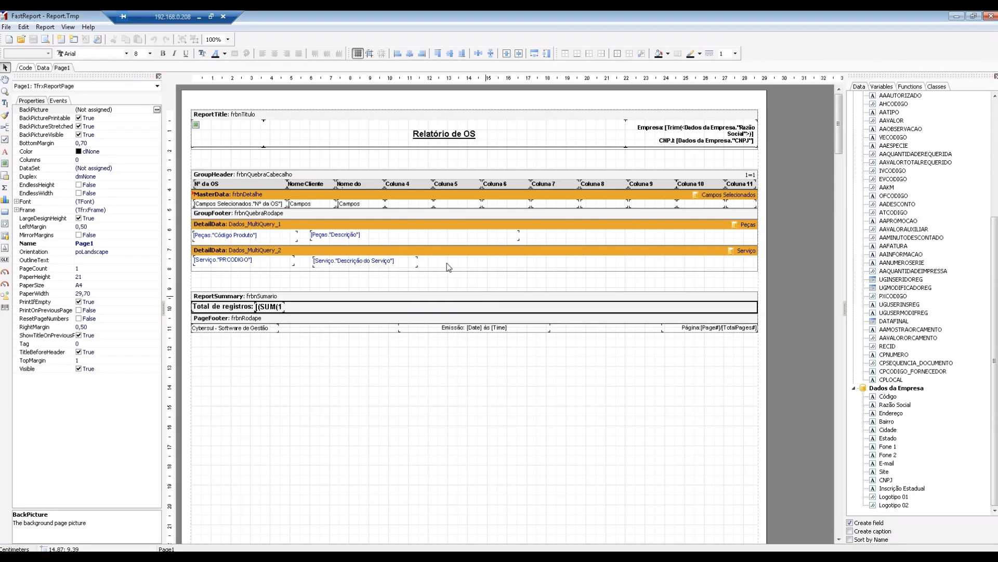
Set the fill BackColor of the MasterData band frbnDetalhe to clSilver
click(291, 202)
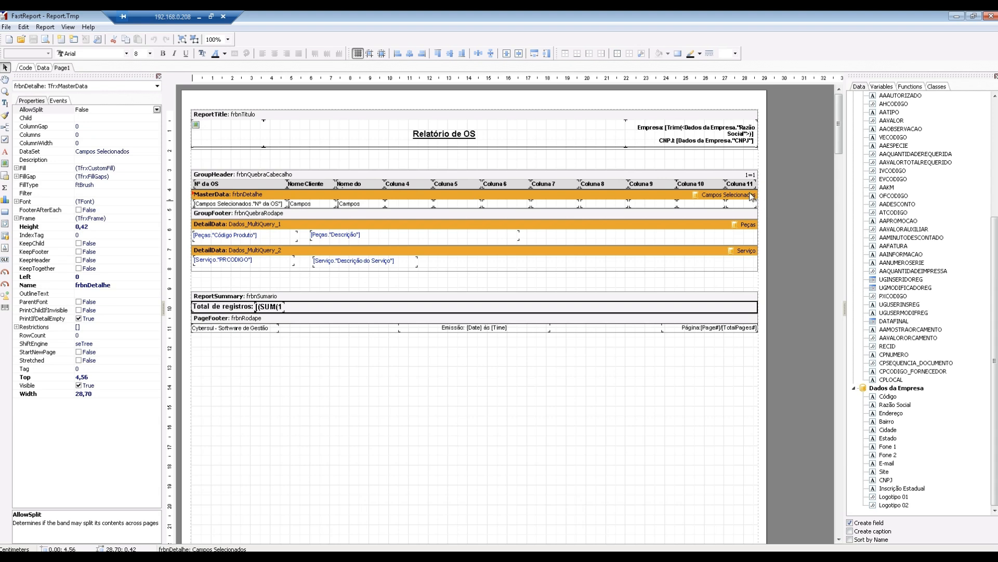
click(17, 168)
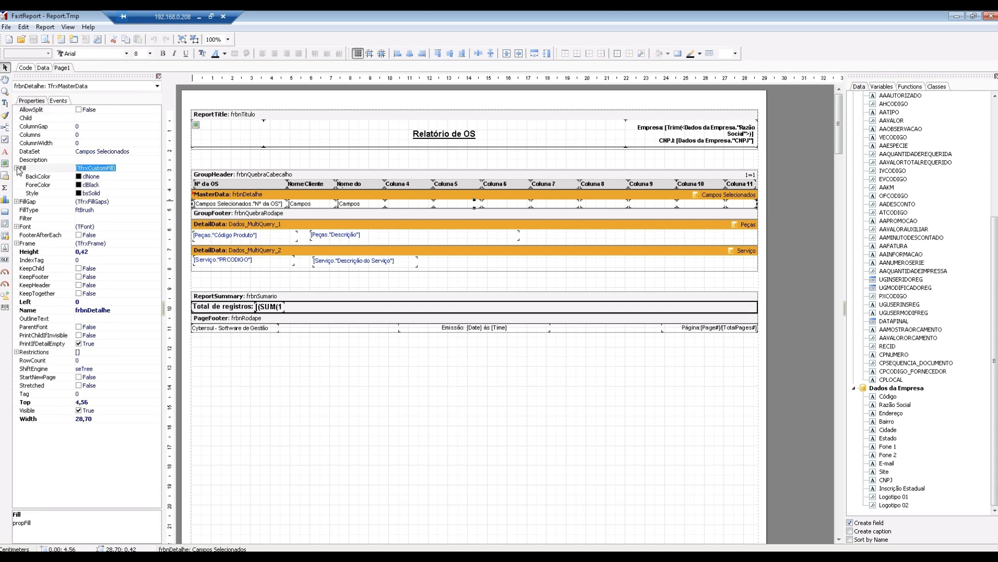
double_click(110, 179)
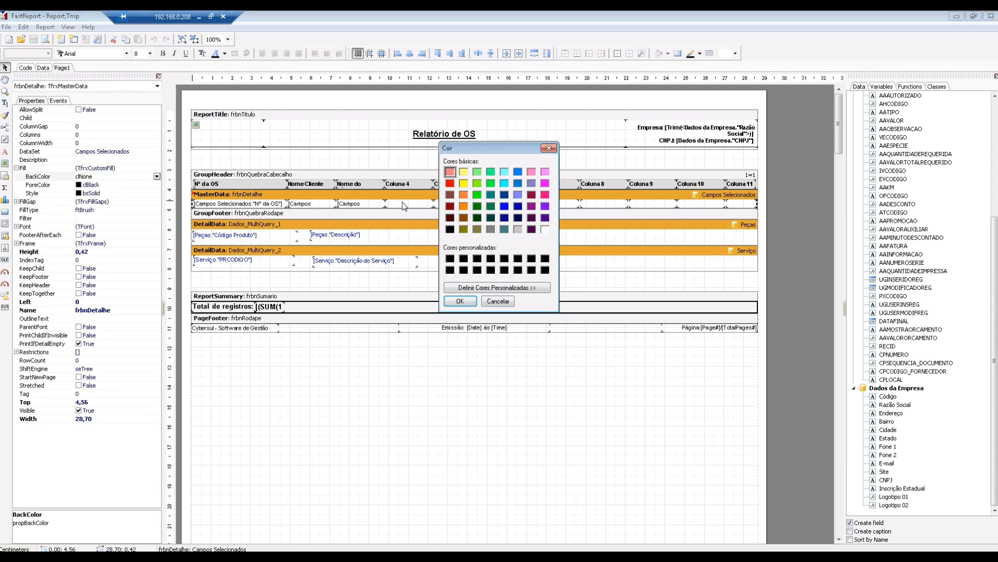
click(518, 229)
click(461, 302)
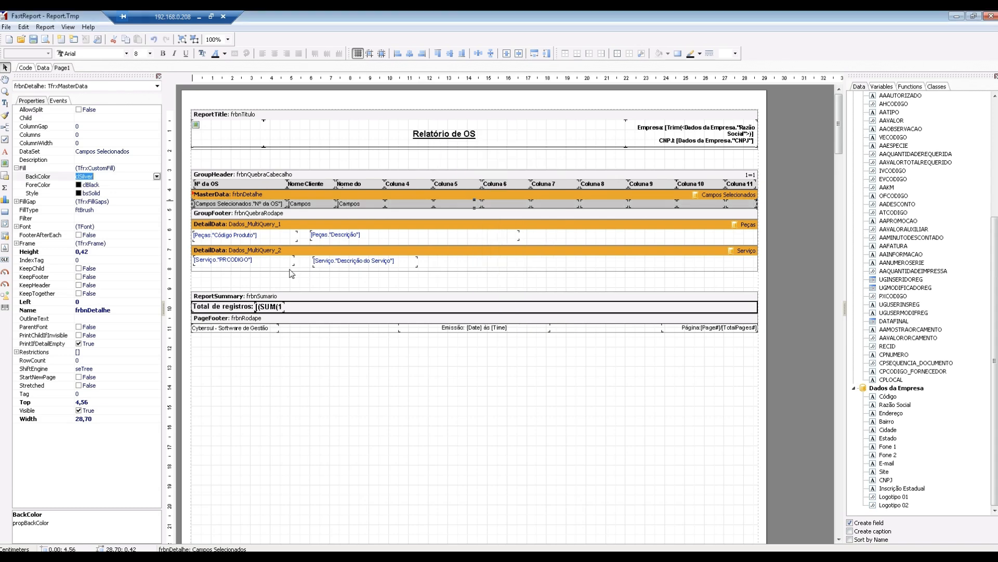
Set the font colour of Serviço's PRCODIGO and Descrição do Serviço fields together to red
click(240, 237)
click(221, 263)
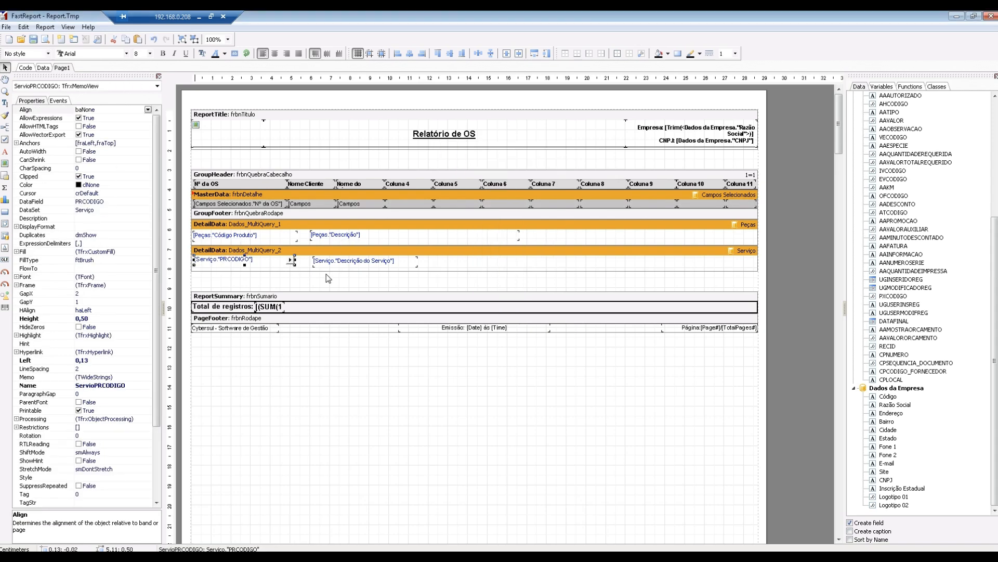
shift+click(357, 263)
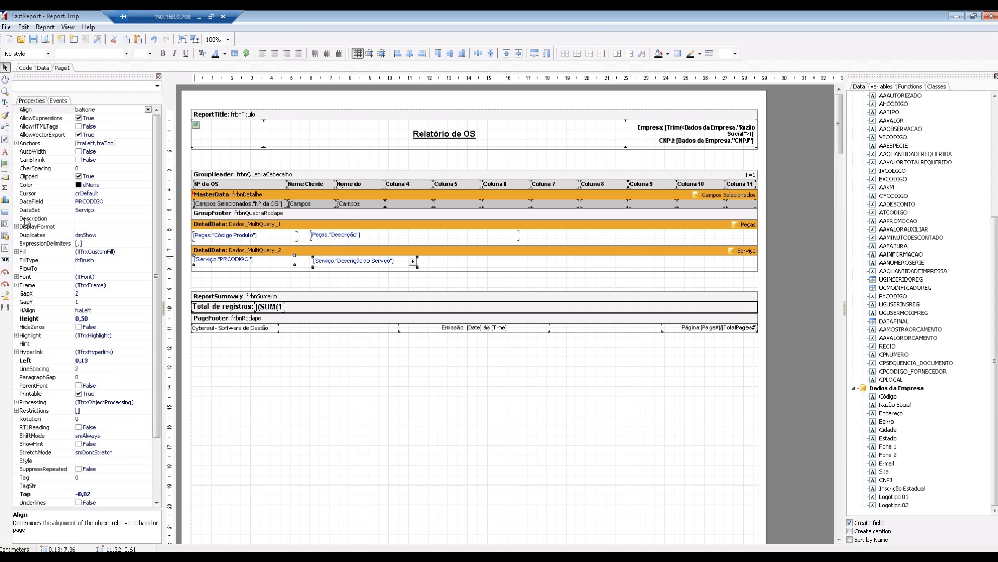
click(16, 277)
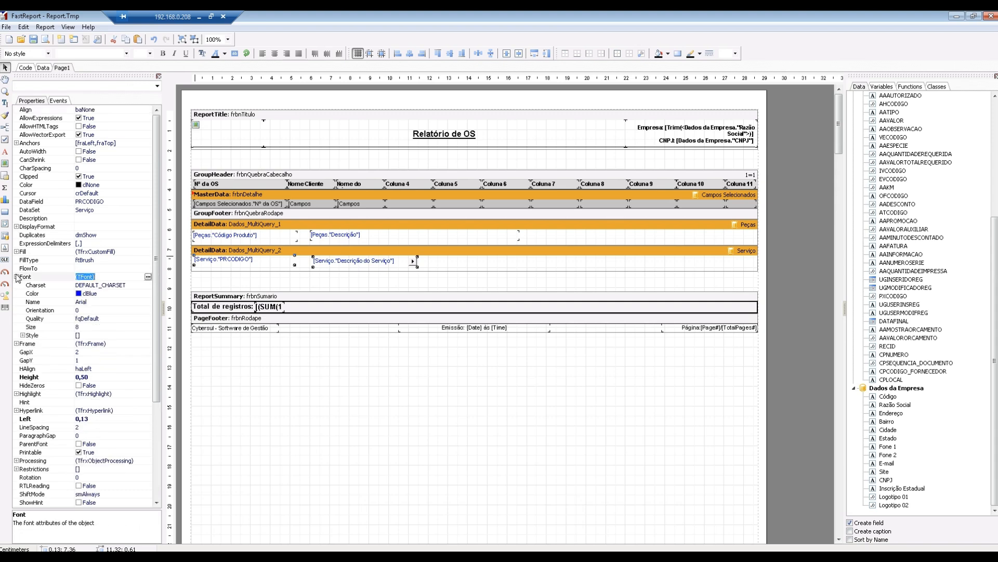
double_click(104, 294)
click(451, 184)
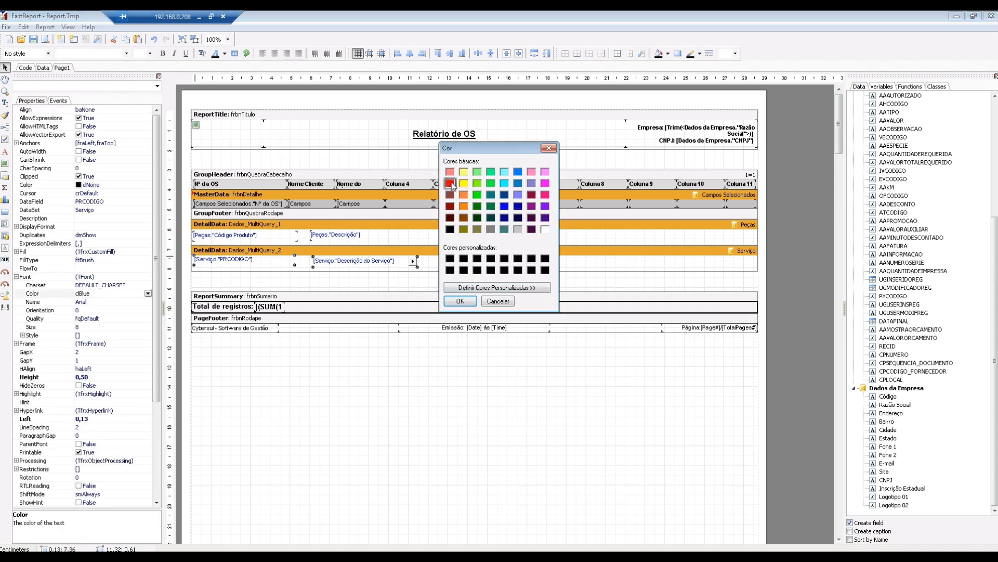
click(460, 302)
Save the layout changes on closing the designer, leave the preview and save the Relatório de OS definition
click(993, 14)
click(461, 325)
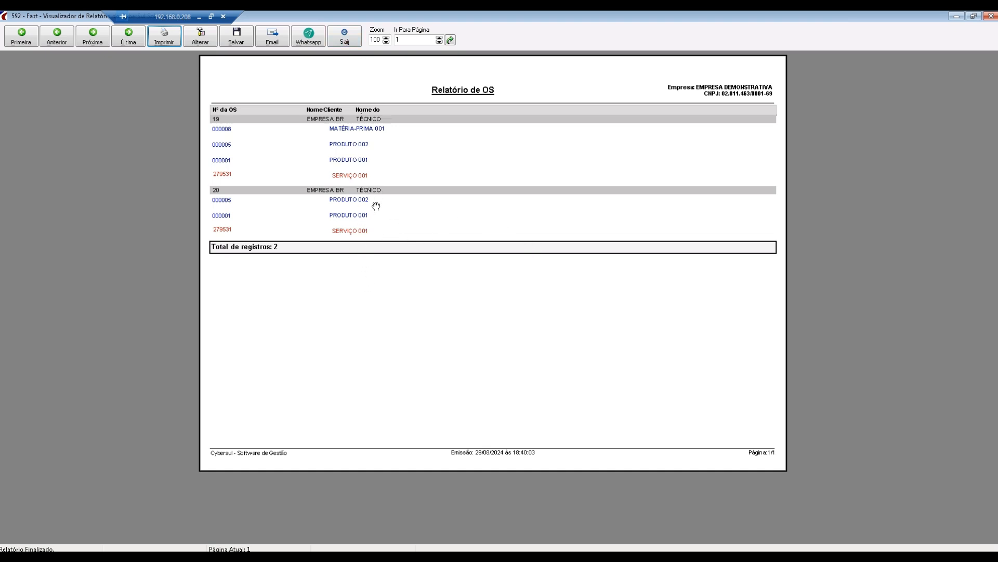
click(346, 39)
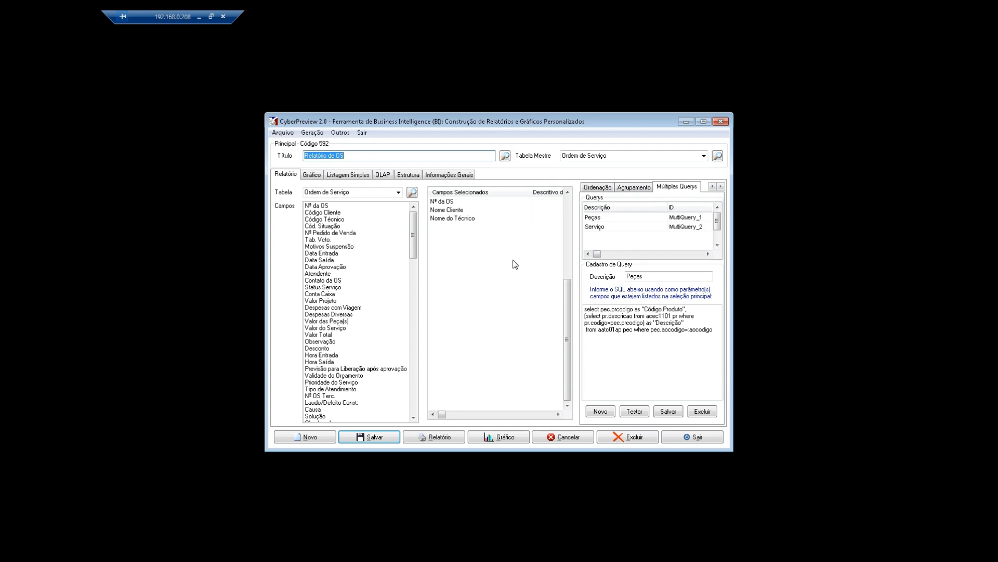
click(375, 440)
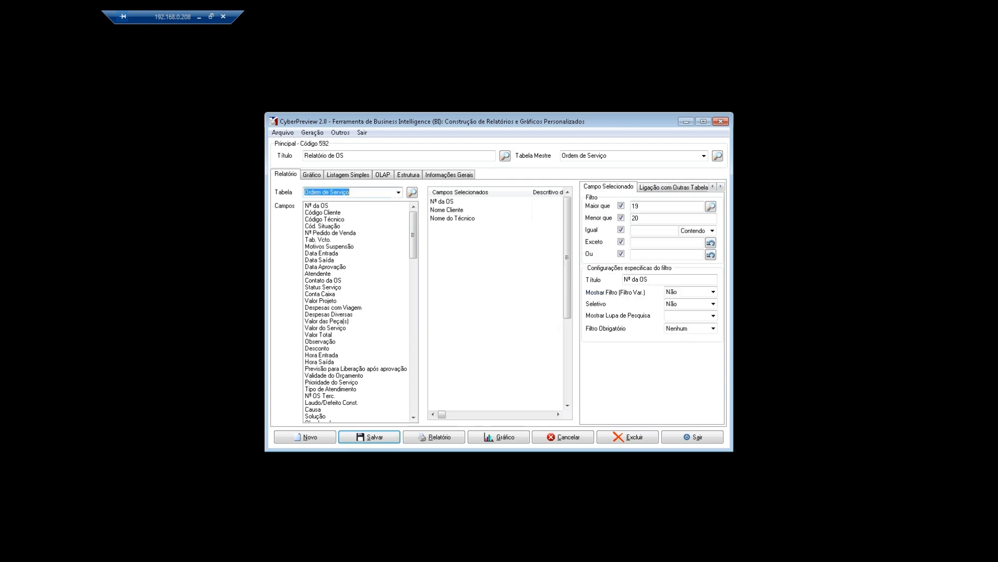
Try to export Relatório de OS to the shared online repository
click(340, 133)
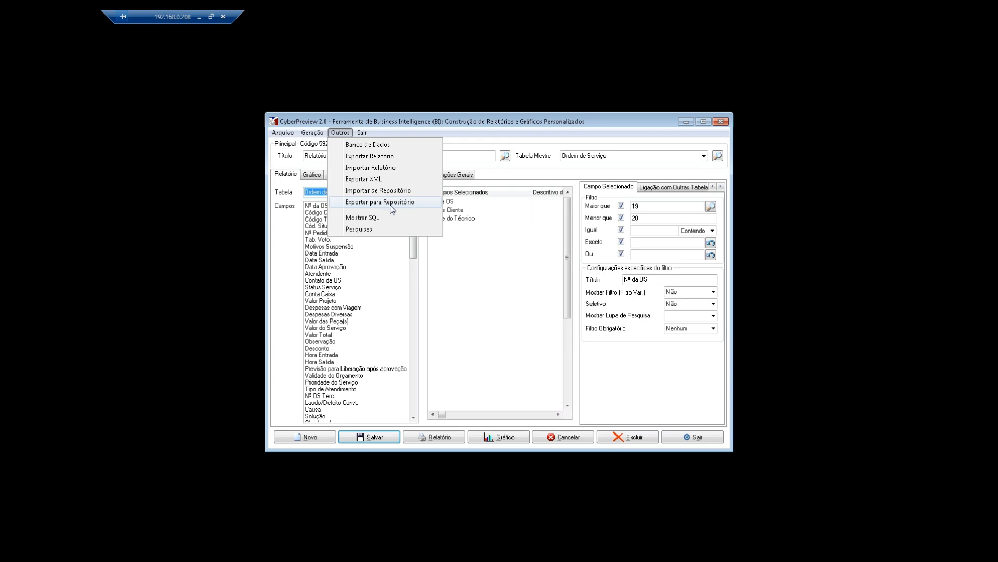
click(392, 209)
click(332, 310)
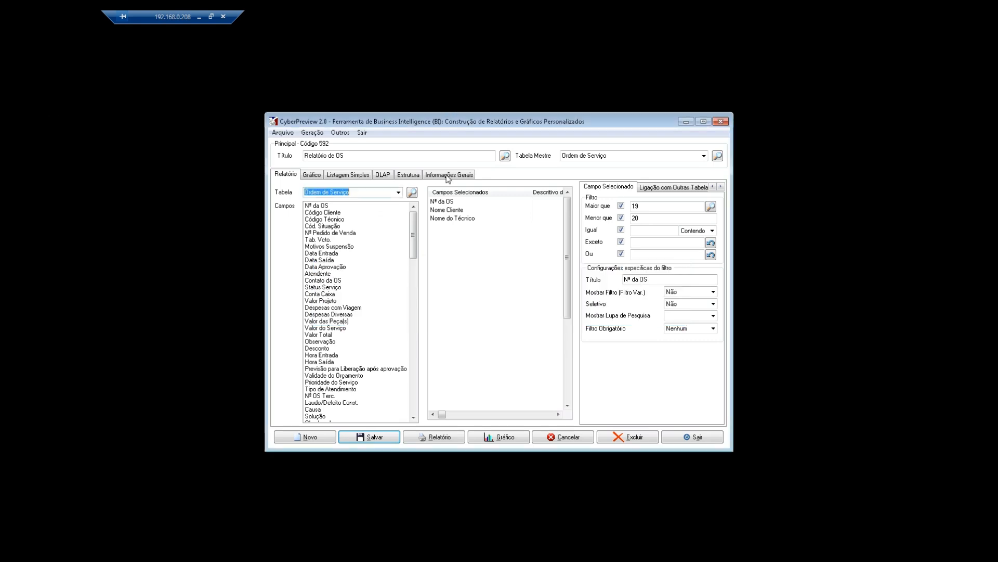
In the report's general information, set Sistema to Assistência and Descrição to "Relatório de OS com Produtos e Serviços", and save
click(435, 176)
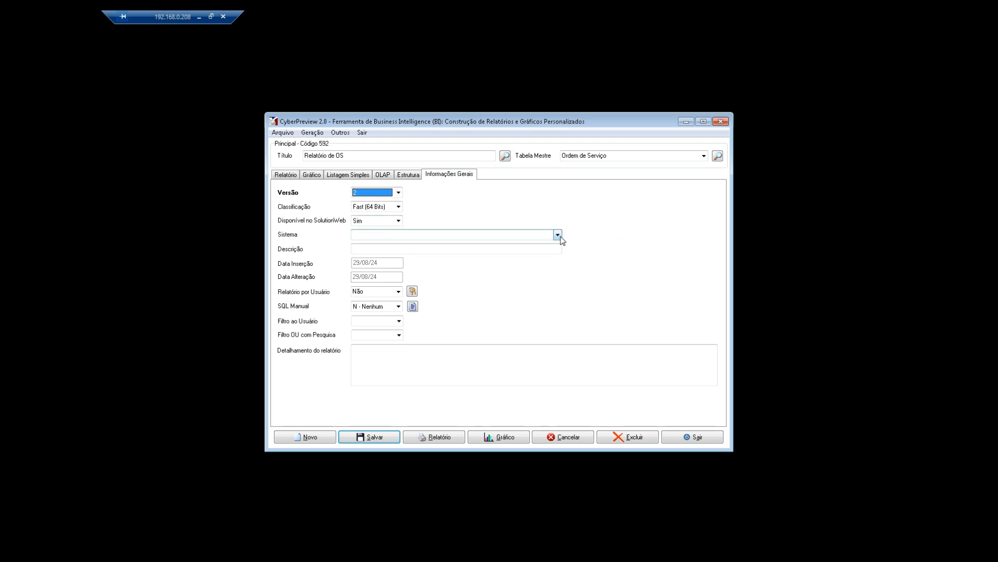
click(557, 235)
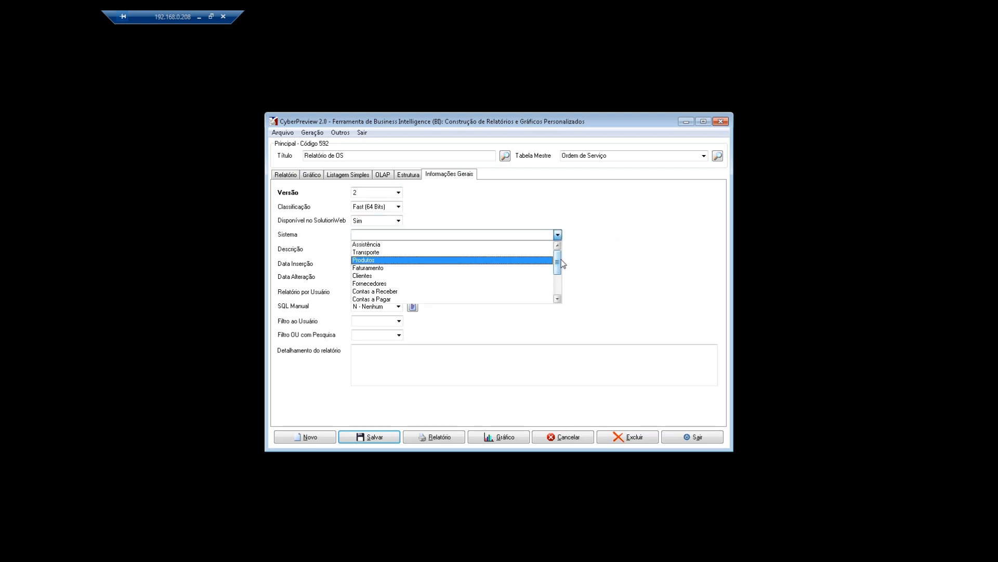
click(456, 244)
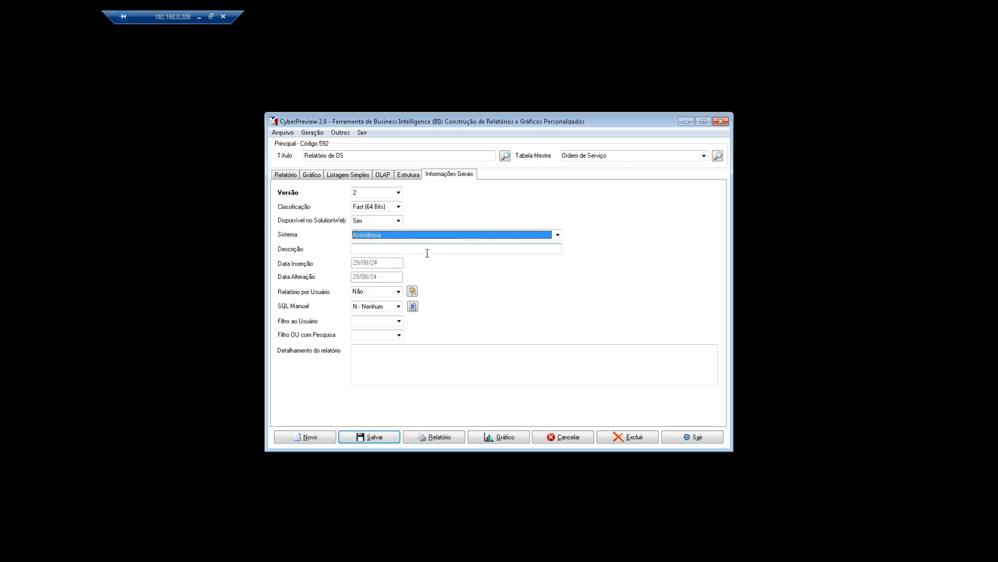
click(372, 249)
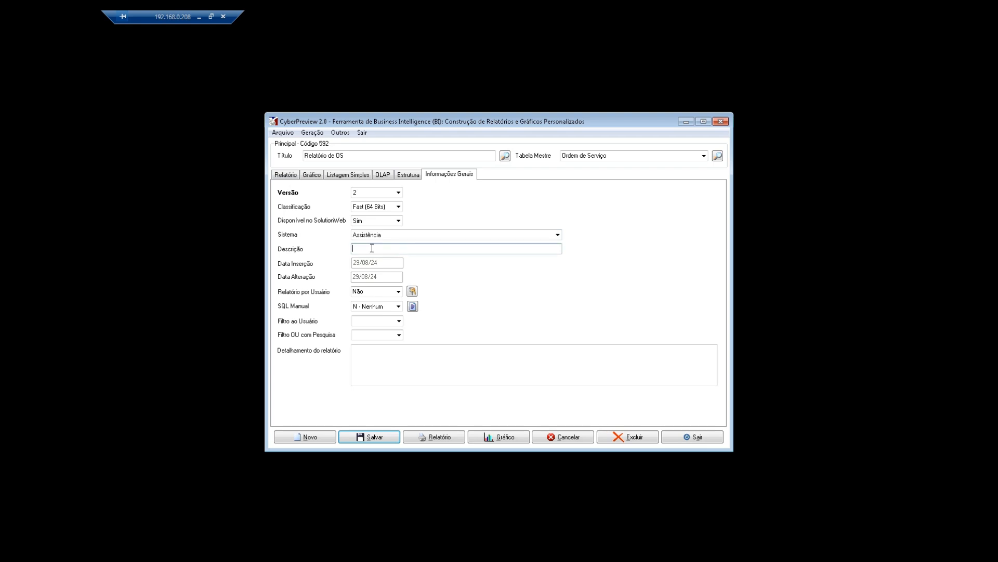
text(rELAT)
key(shift+Home)
text(Relatório de OS com Produtos e Serviços)
click(380, 438)
Export Relatório de OS to the shared online repository, confirming the operation and entering the export password
click(352, 132)
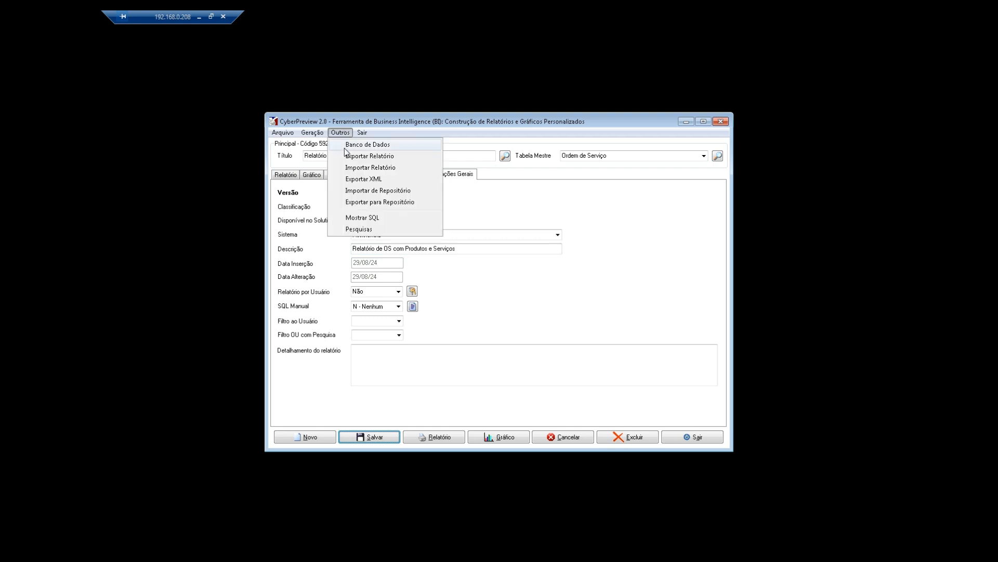
click(373, 203)
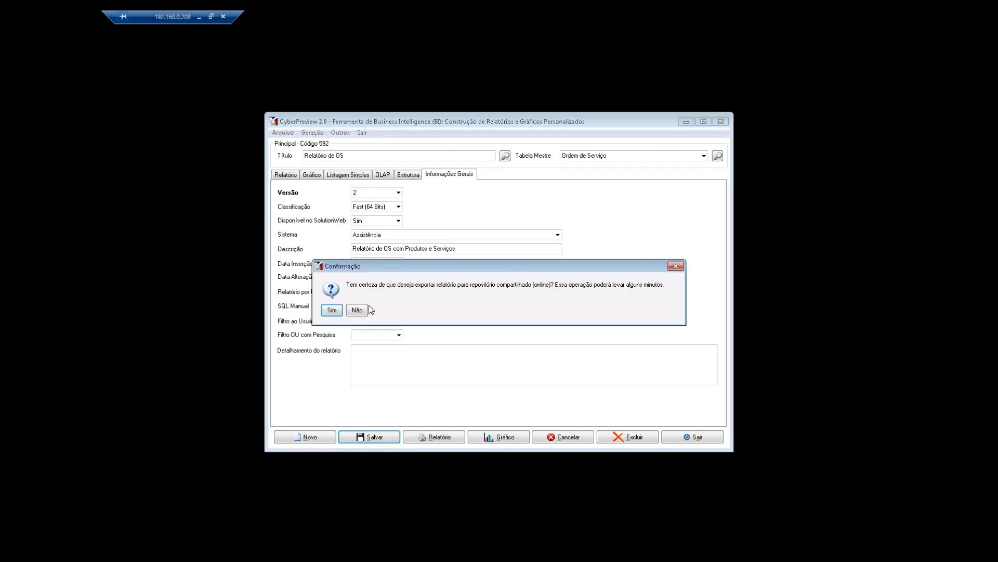
click(328, 311)
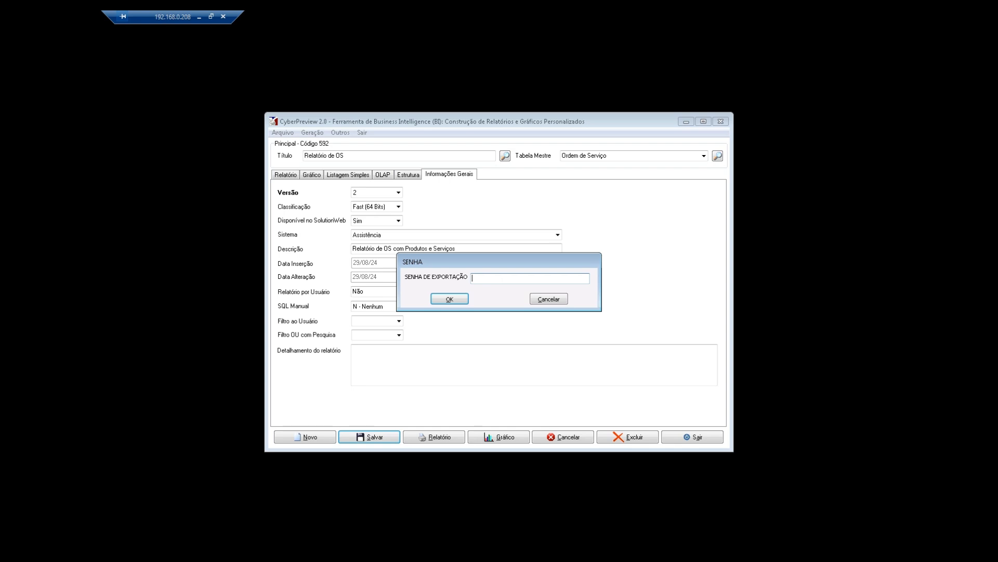
key(Return)
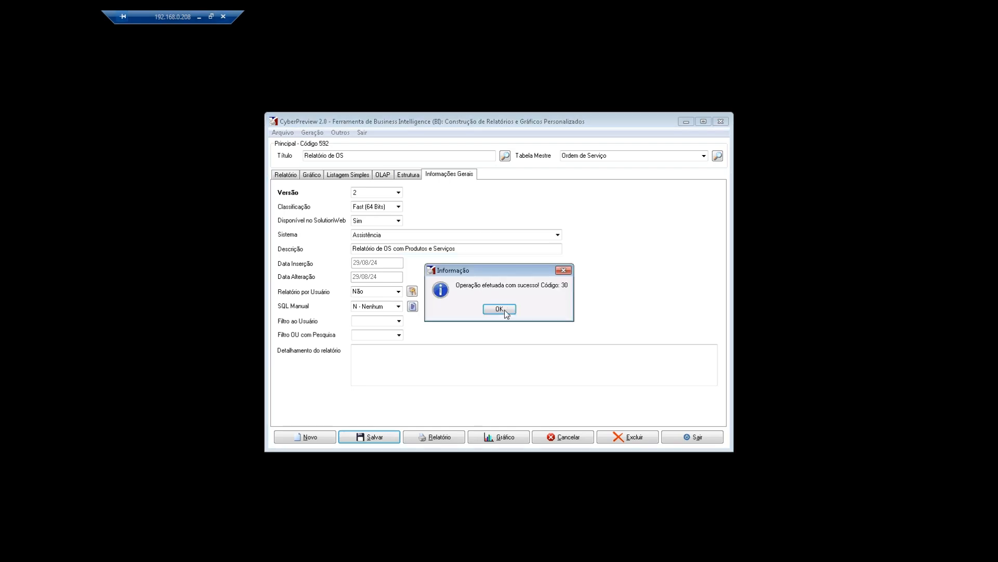
click(504, 309)
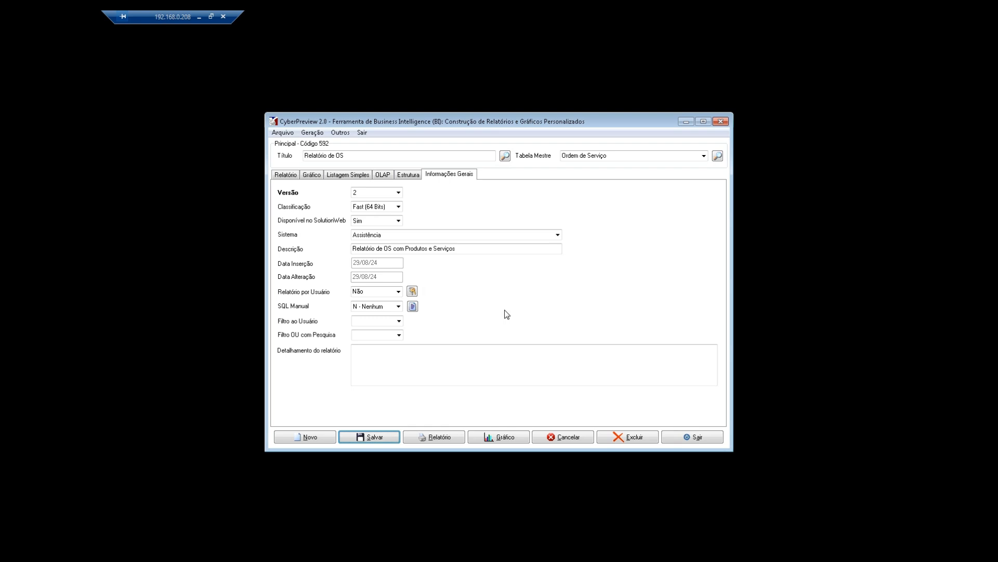
Search the online repository's report templates for import, first unfiltered and then limited to version 2
click(341, 132)
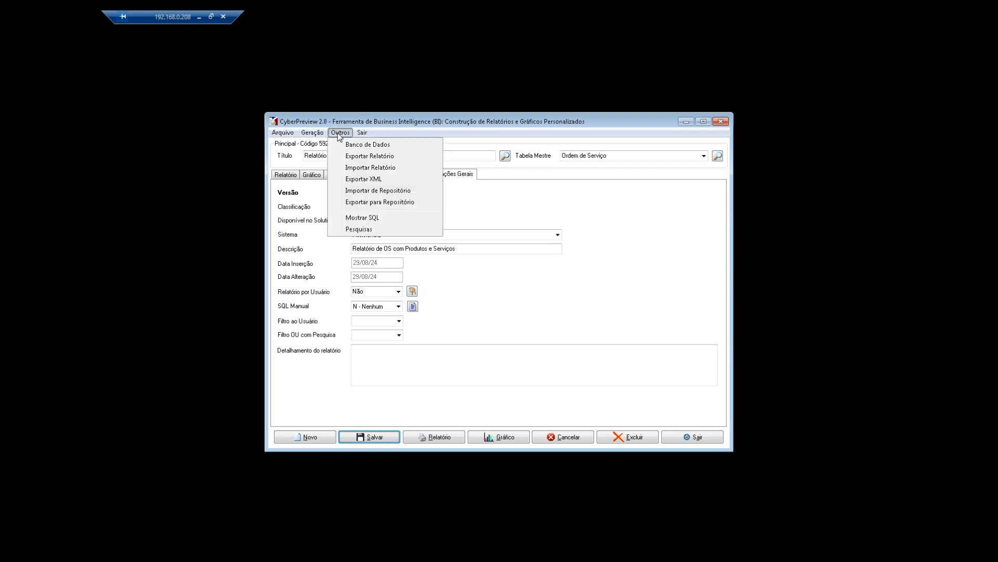
click(397, 196)
click(365, 140)
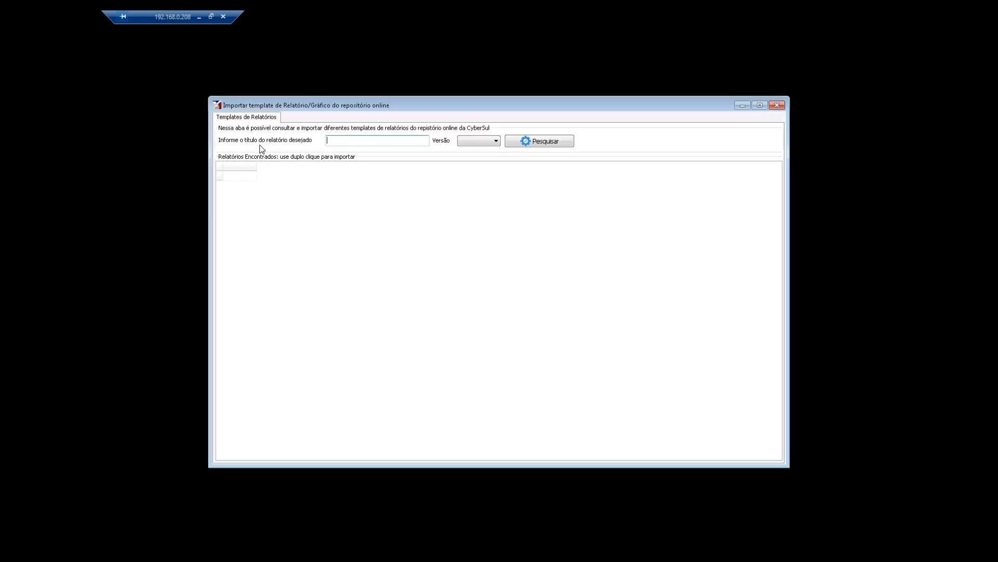
click(524, 145)
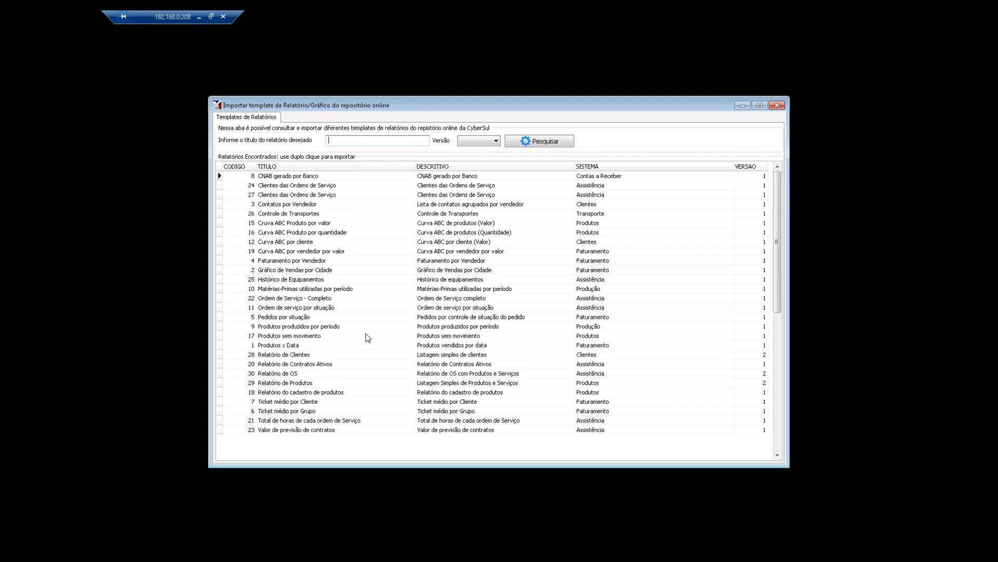
click(478, 141)
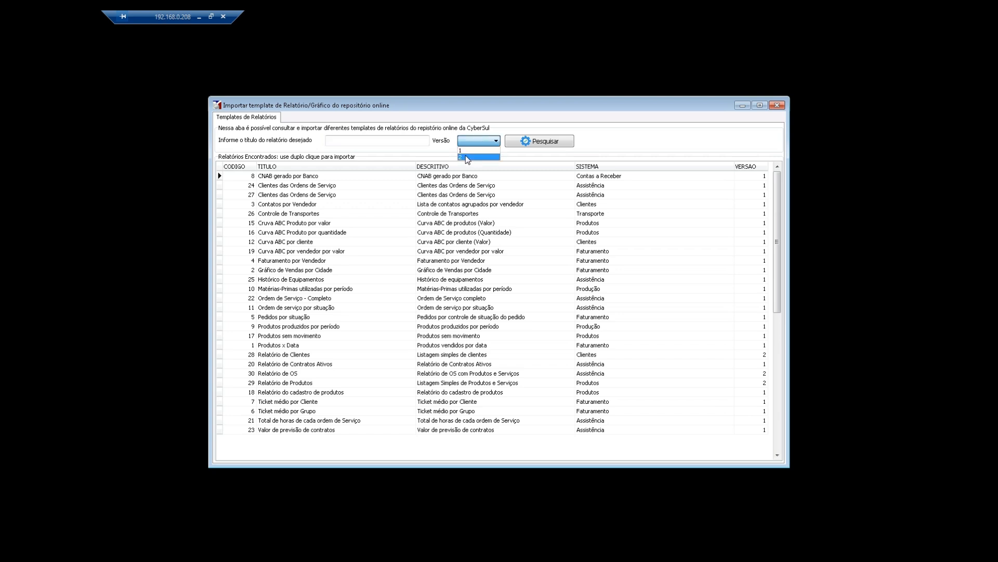
click(468, 158)
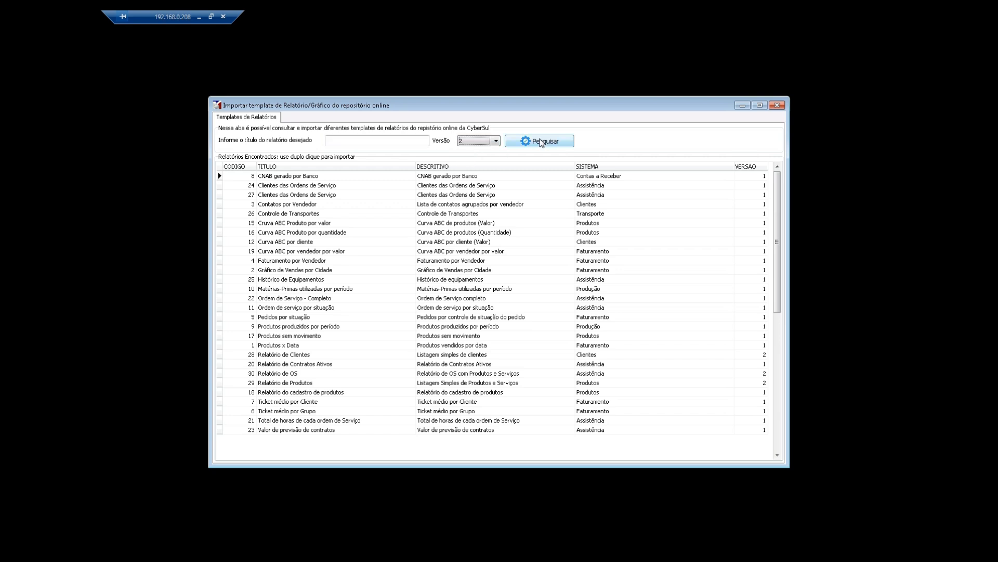
click(542, 143)
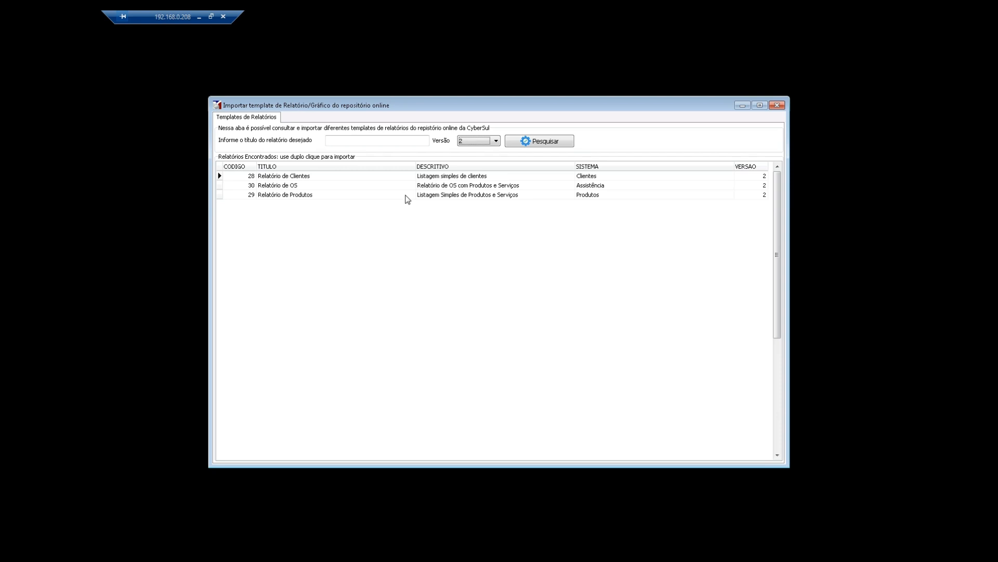
click(396, 188)
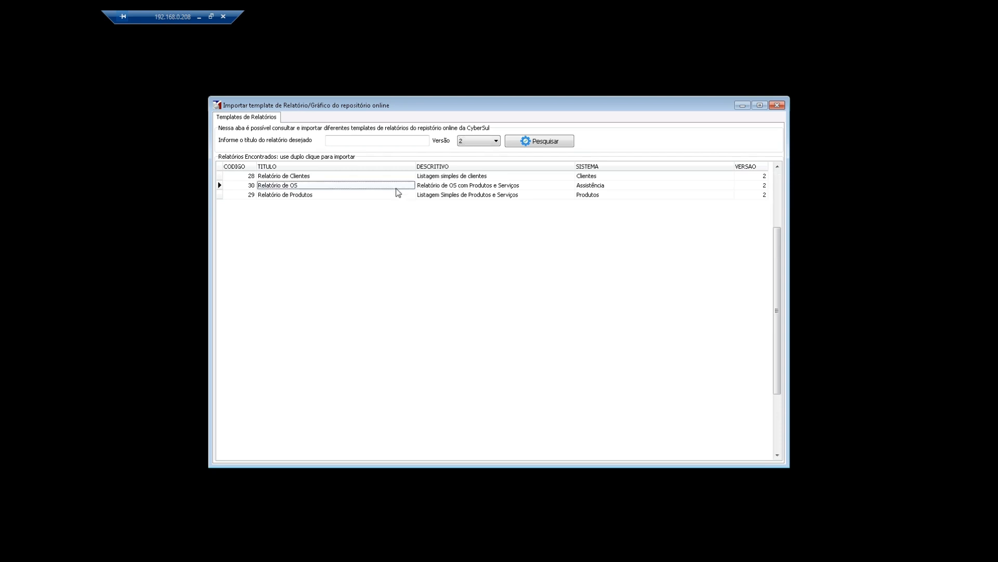
double_click(390, 189)
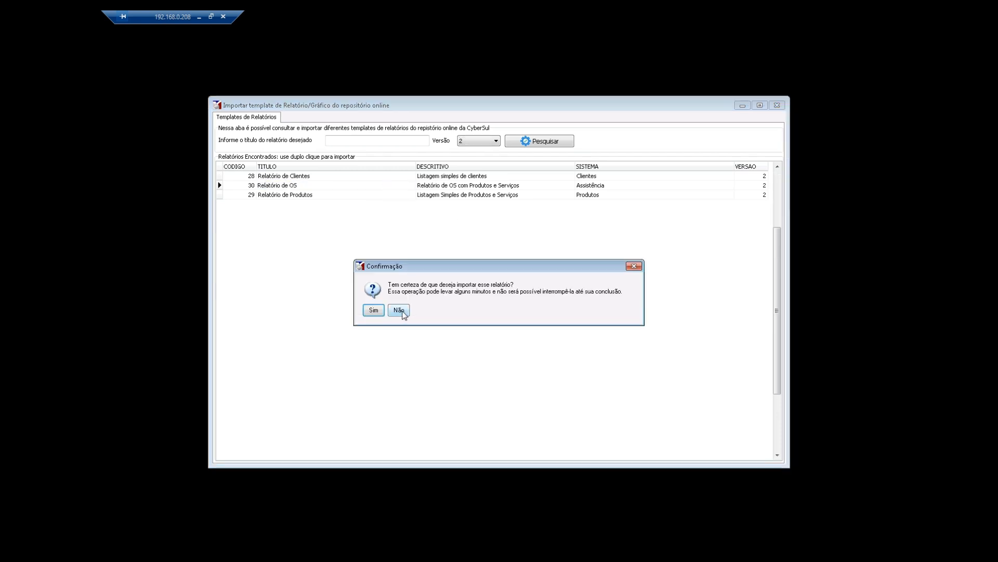
click(399, 311)
Close the repository template import and return to the report's field selection
click(777, 105)
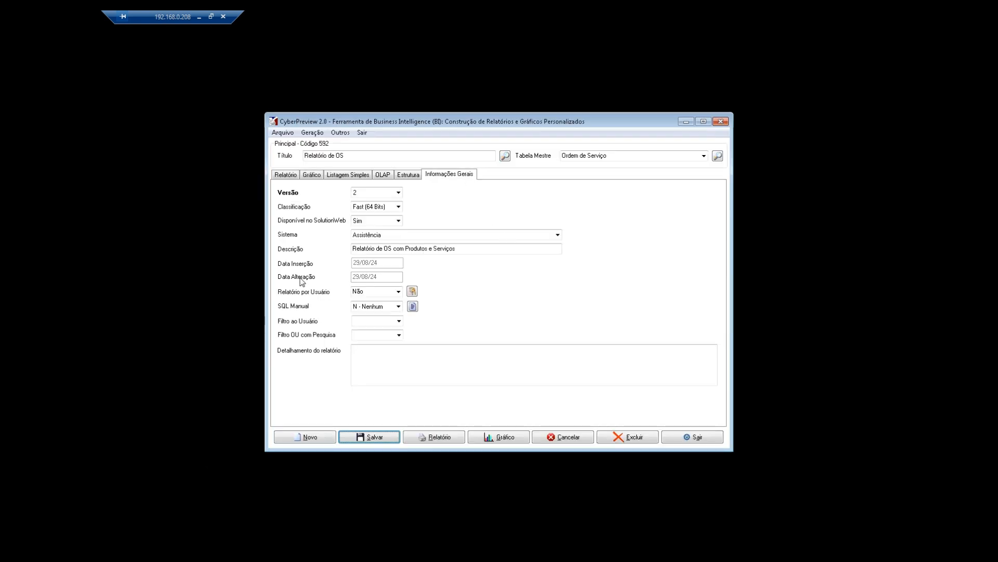
click(292, 175)
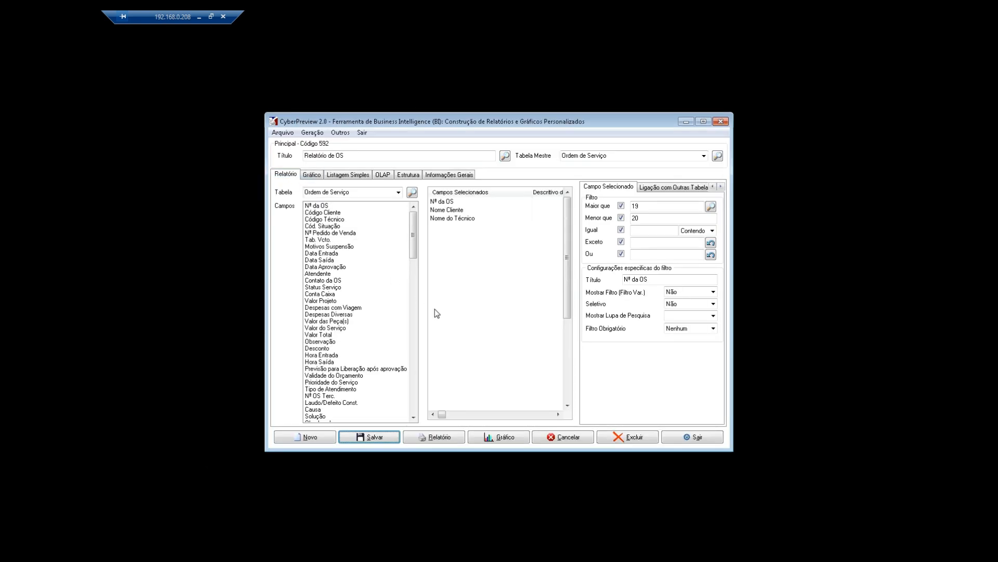